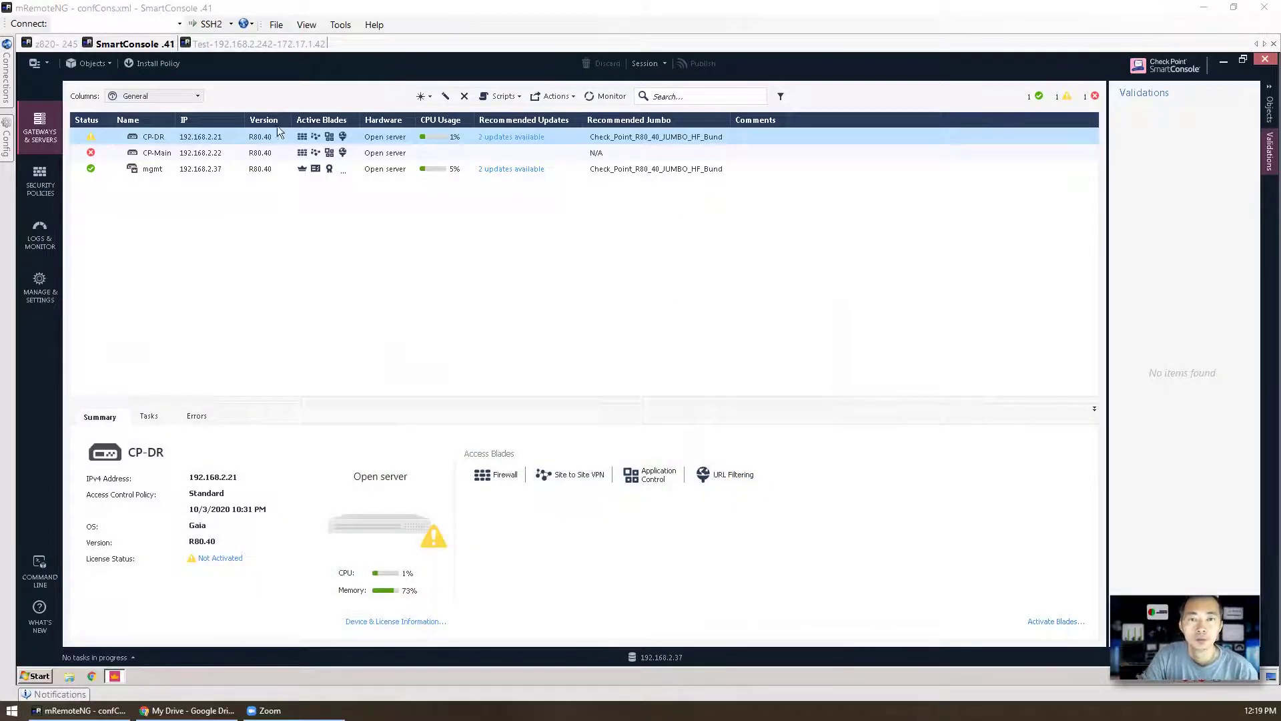
# Step: Open the CP-DR gateway's properties and enable the Identity Awareness blade
pyautogui.click(230, 167)
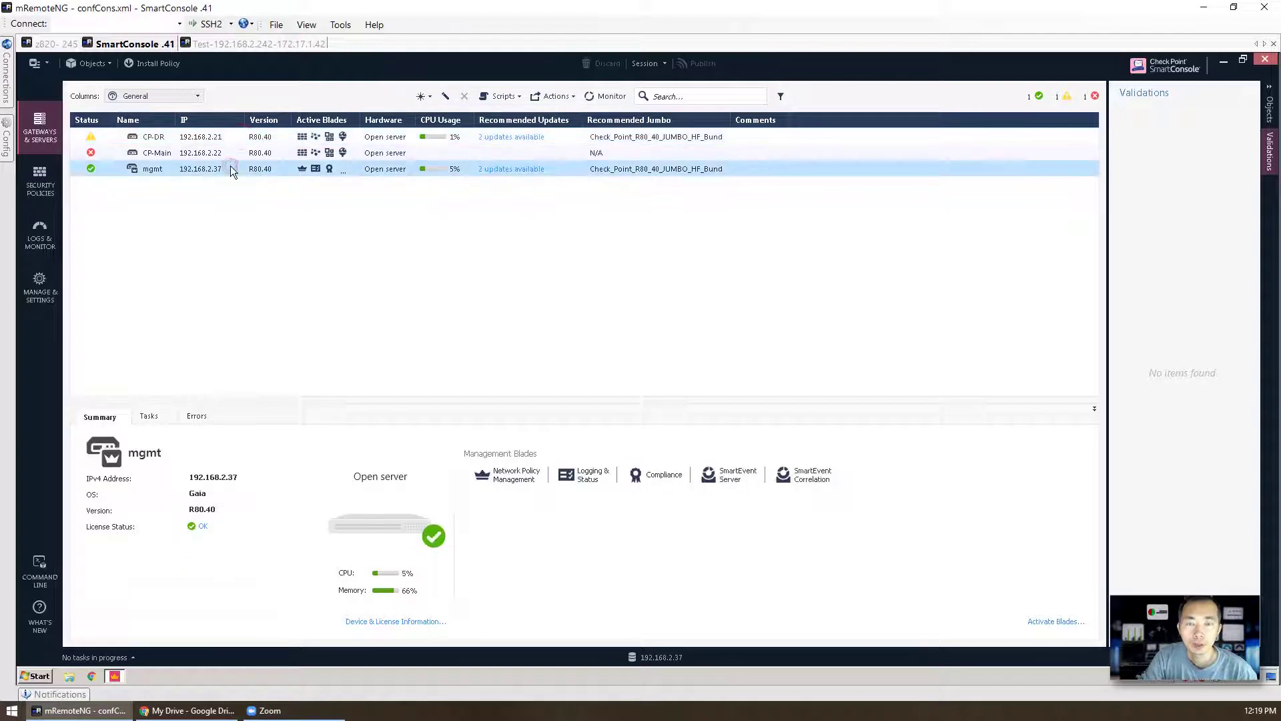
pyautogui.click(231, 138)
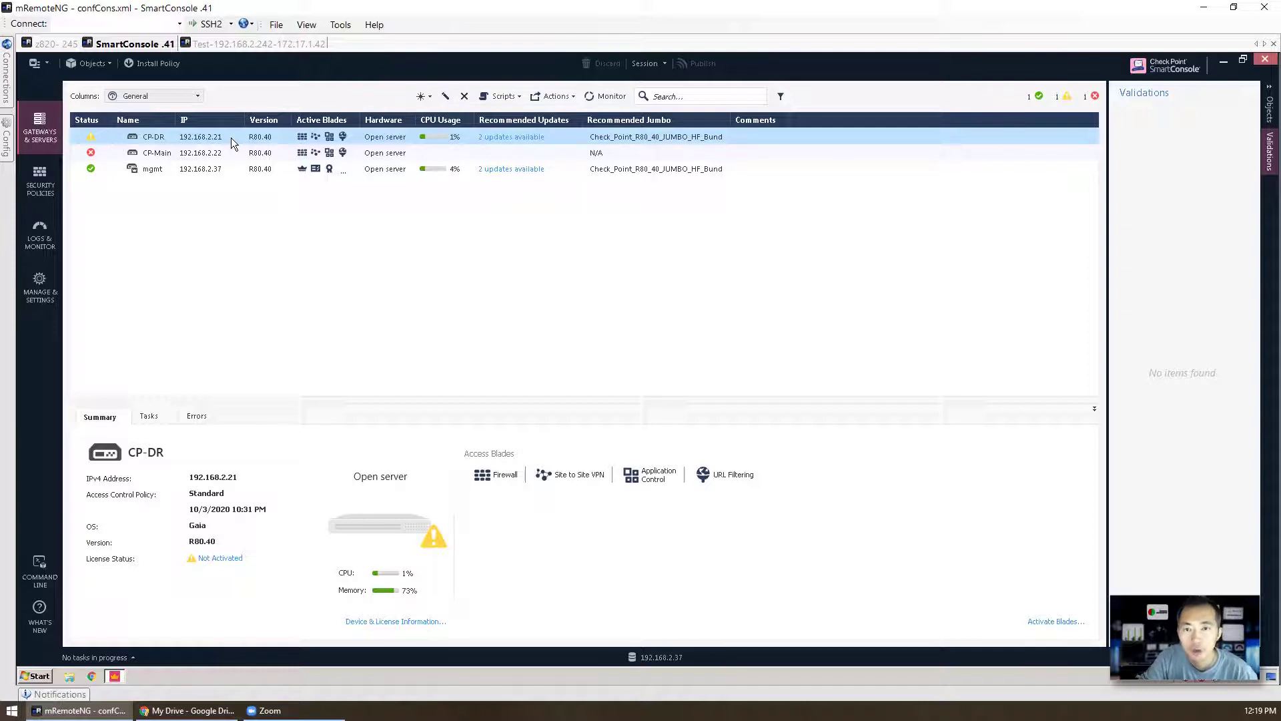
pyautogui.rightClick(231, 138)
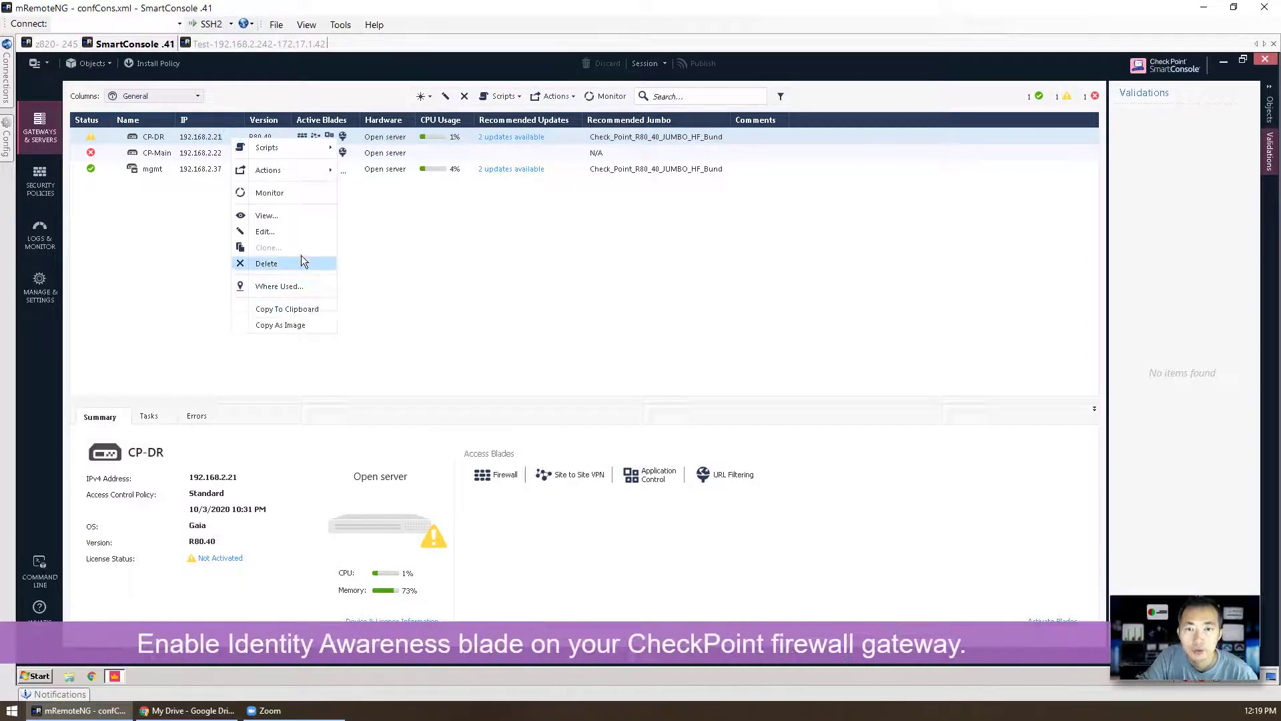
pyautogui.click(298, 234)
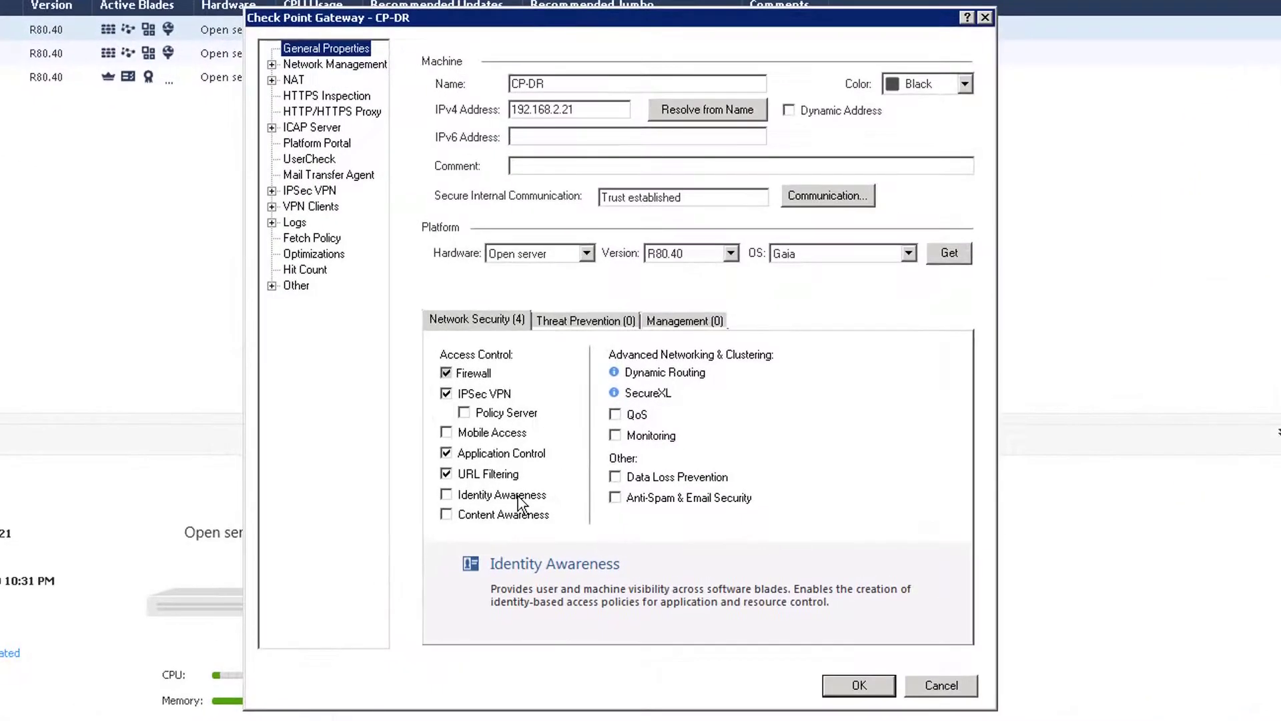
pyautogui.moveTo(522, 504); pyautogui.dragTo(465, 502)
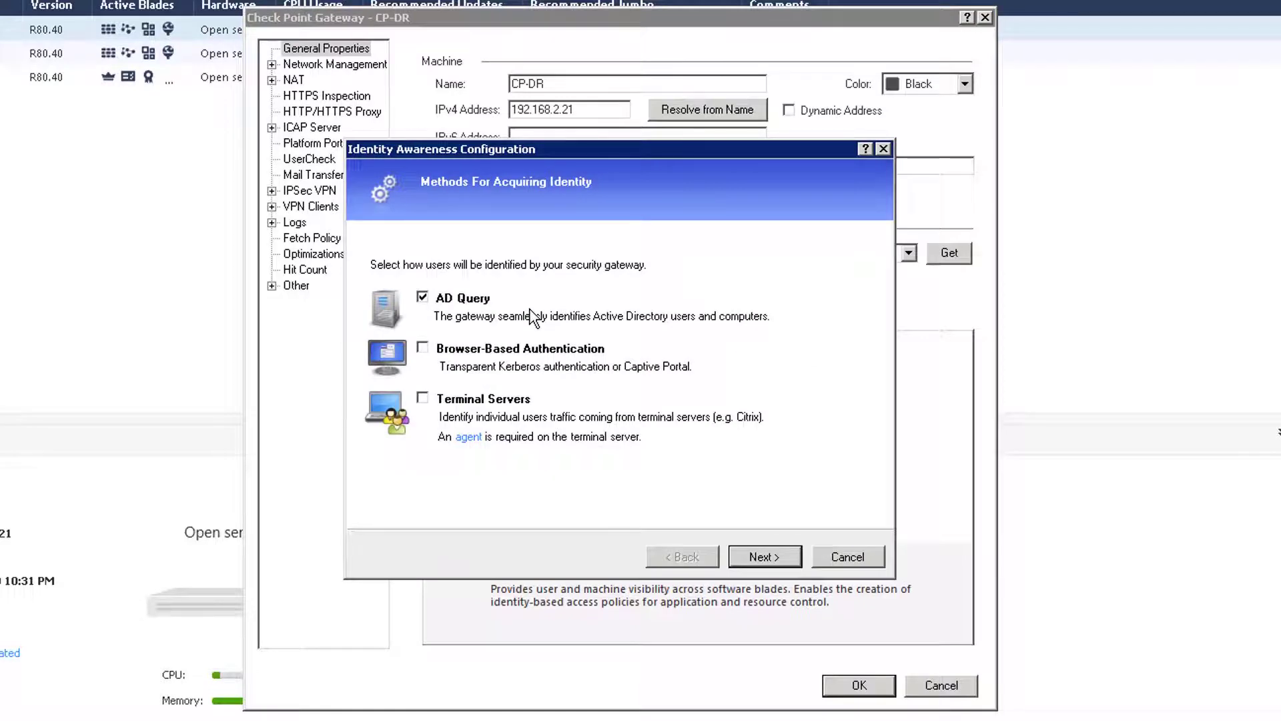
# Step: Add Browser-Based Authentication to AD Query, keep Terminal Servers off, and go to AD integration
pyautogui.click(475, 355)
pyautogui.click(473, 401)
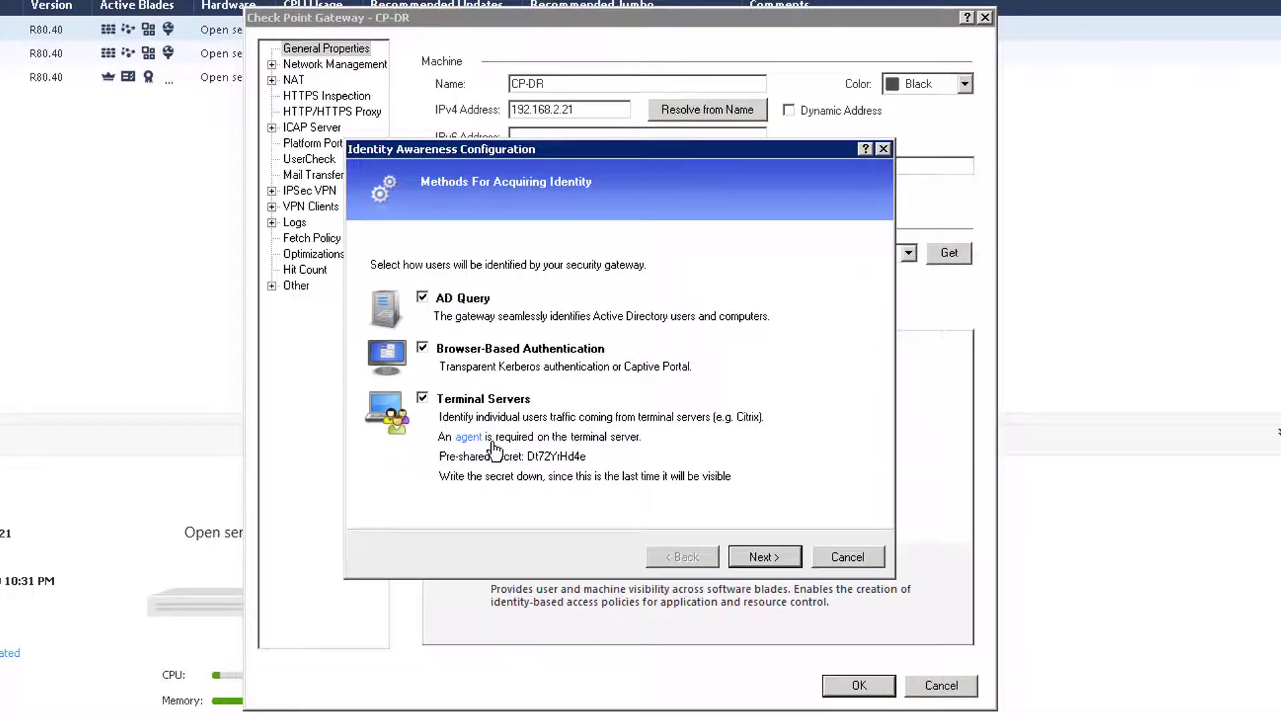
pyautogui.click(422, 398)
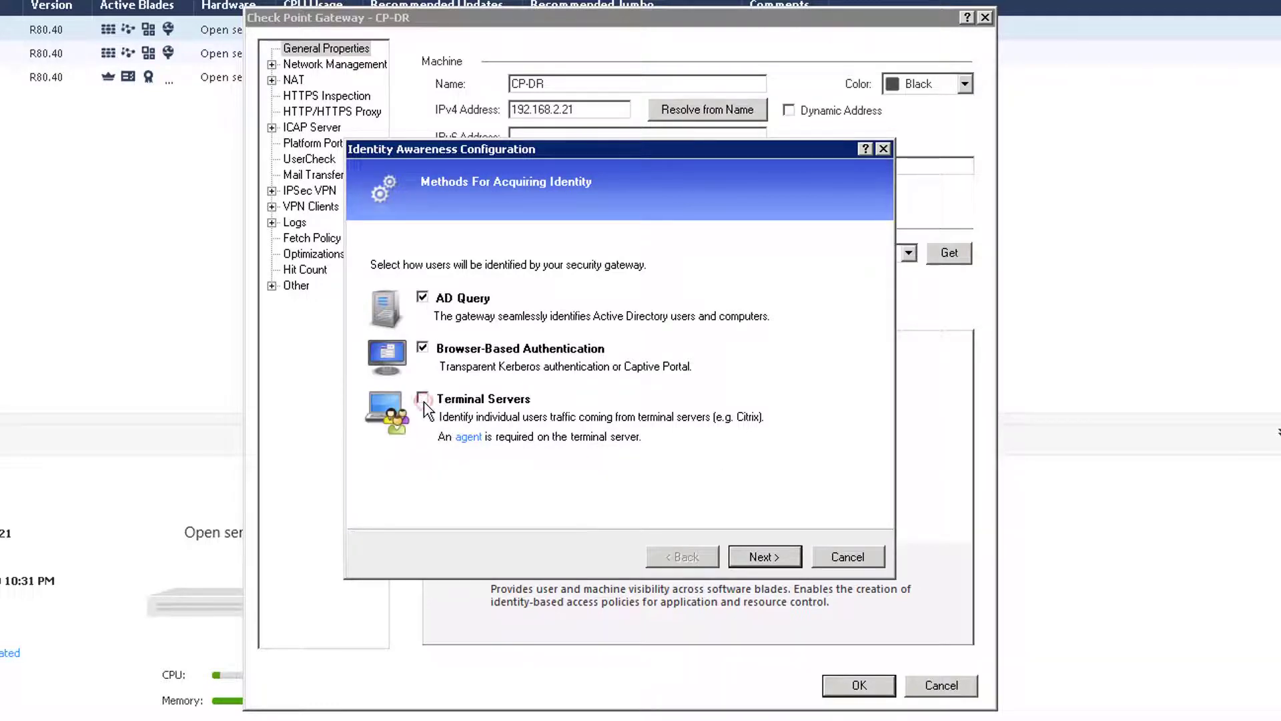
pyautogui.click(763, 557)
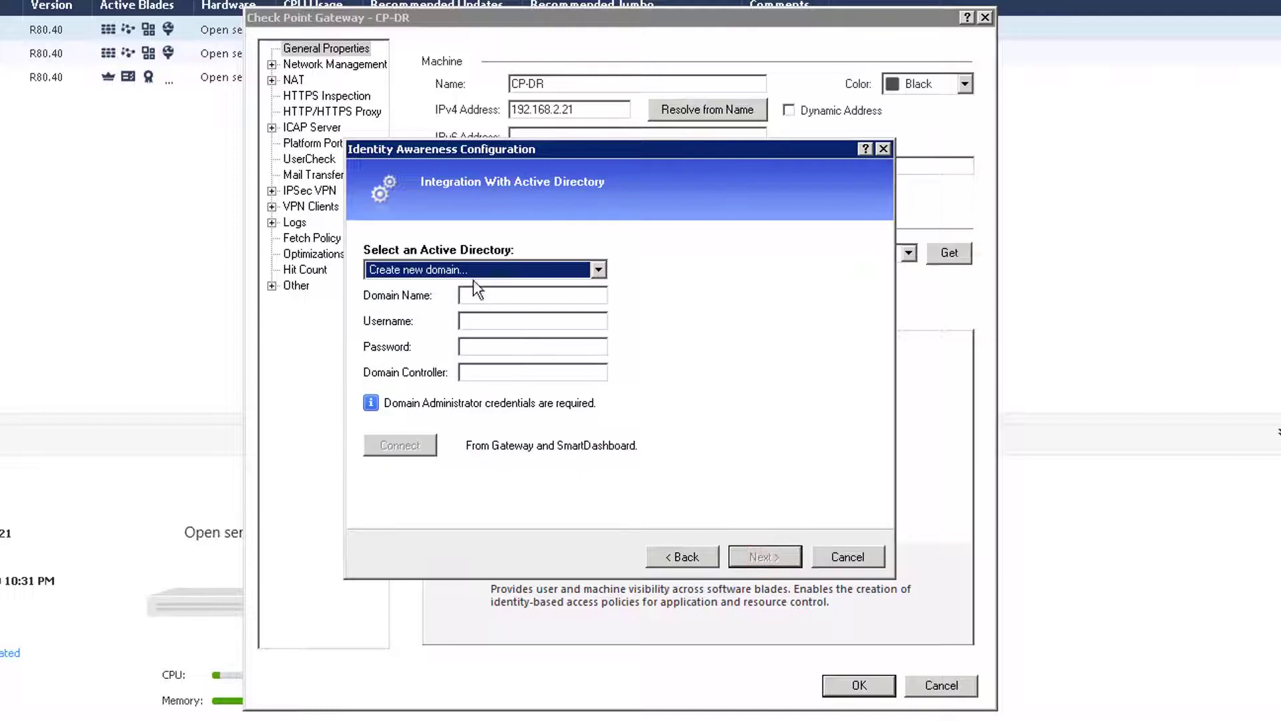
# Step: Create the 51sectest.dev domain with admin credentials and controller dc1.51sectest.dev, then verify the connection
pyautogui.click(466, 269)
pyautogui.click(465, 270)
pyautogui.click(493, 297)
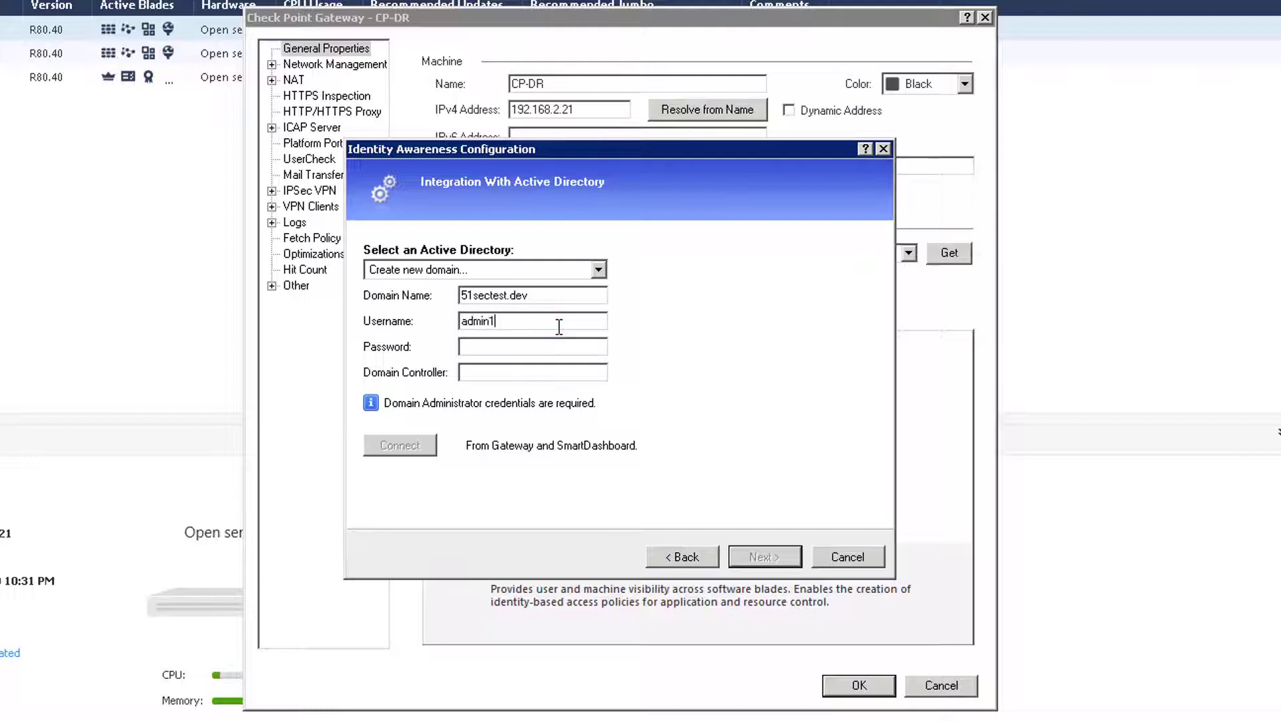
pyautogui.write('••')
pyautogui.write('192.168')
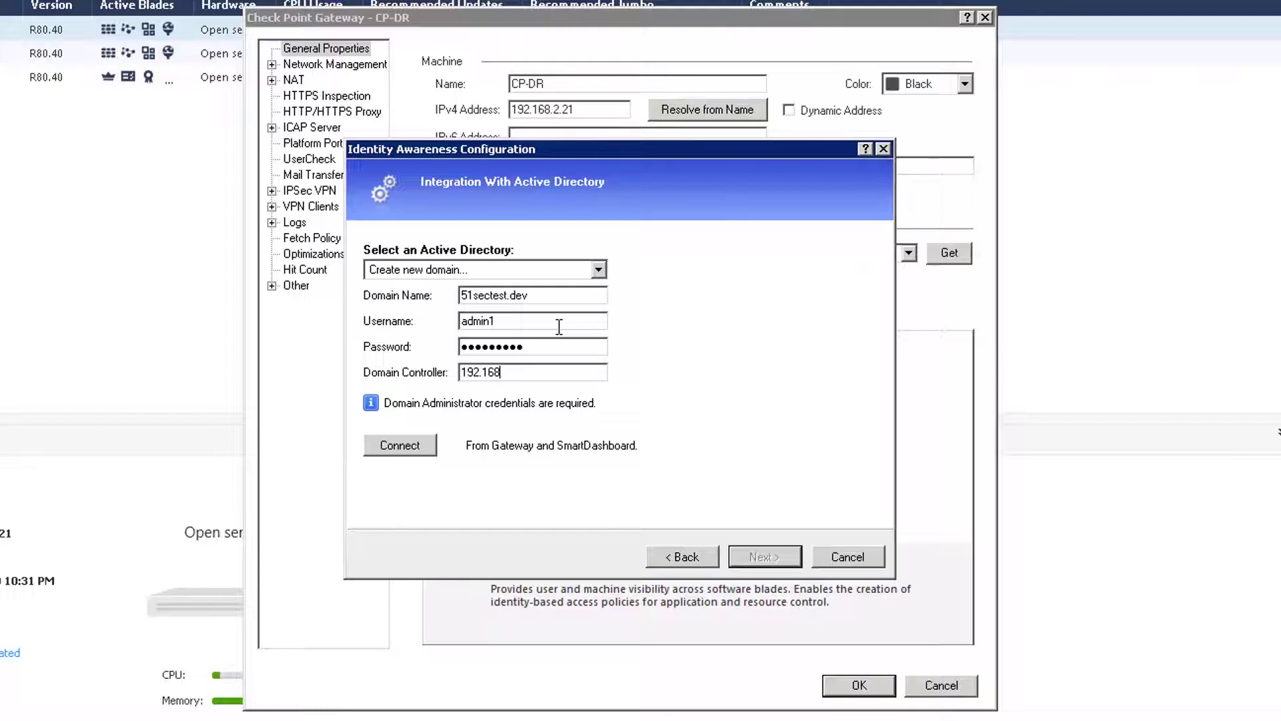
pyautogui.press('BackSpace')
pyautogui.press('BackSpace')
pyautogui.press('BackSpace')
pyautogui.press('BackSpace')
pyautogui.press('BackSpace')
pyautogui.press('BackSpace')
pyautogui.press('BackSpace')
pyautogui.write('dc')
pyautogui.click(430, 447)
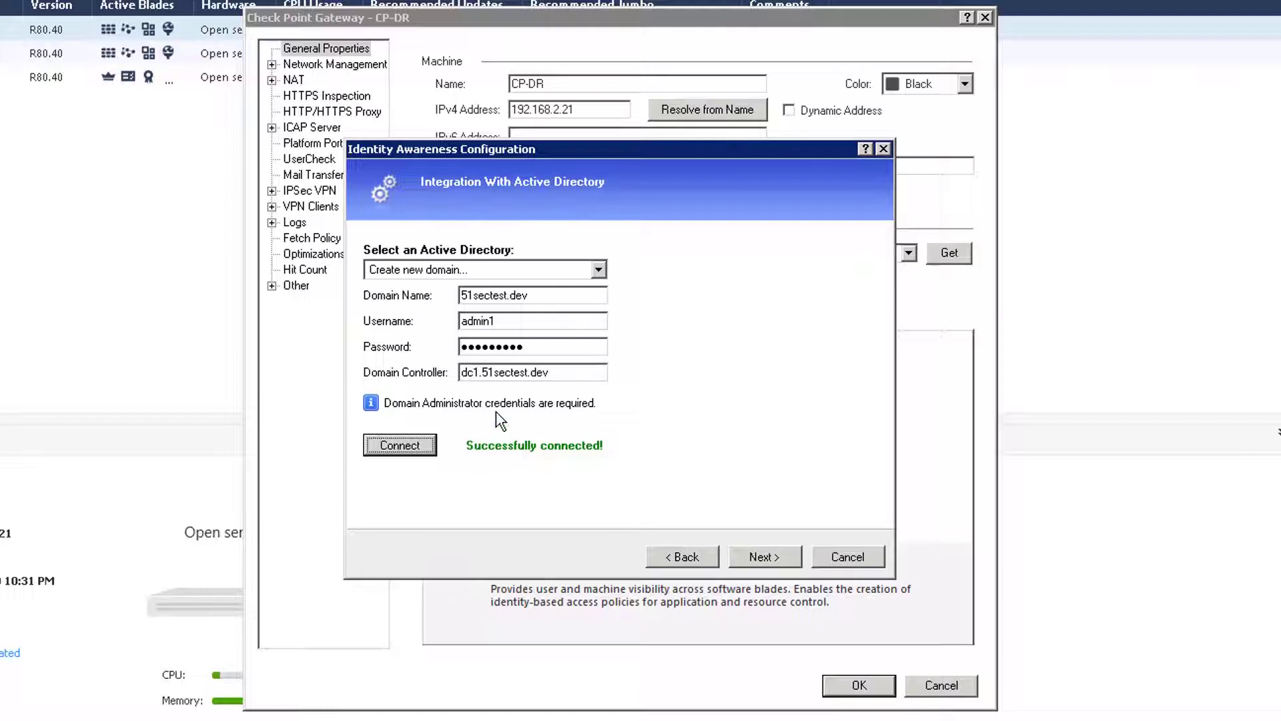
pyautogui.click(744, 551)
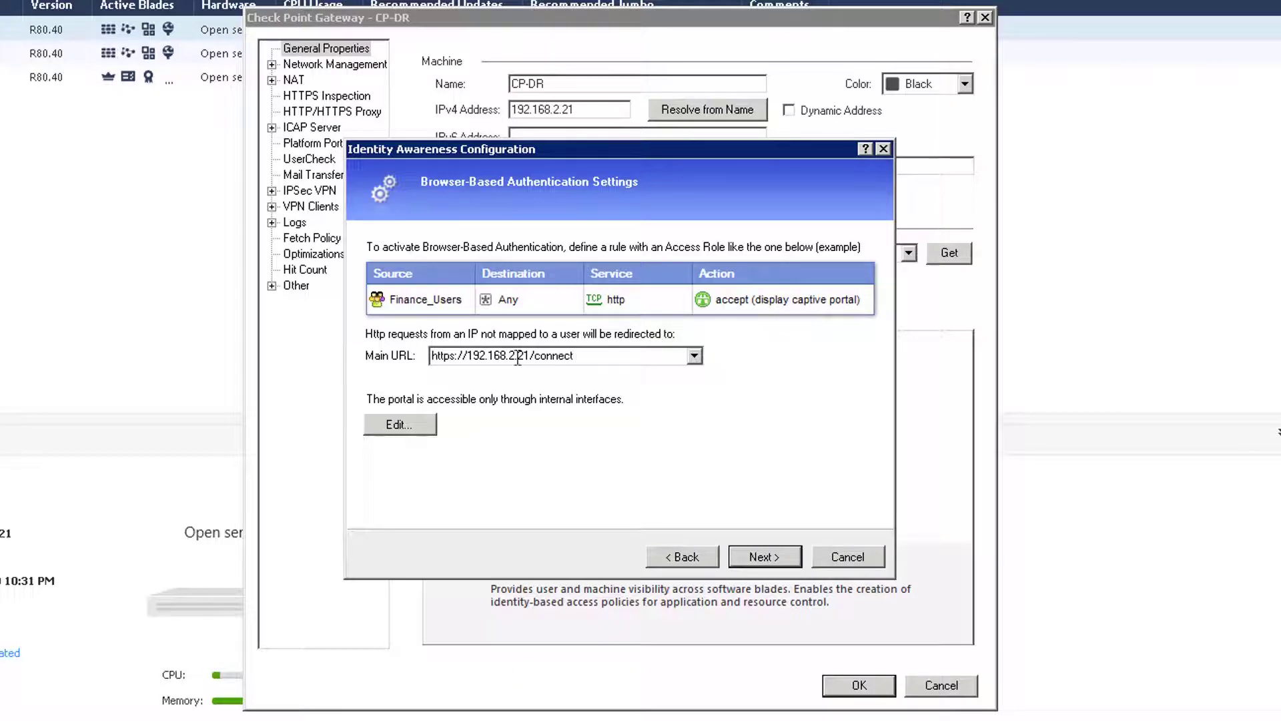
pyautogui.doubleClick(587, 356)
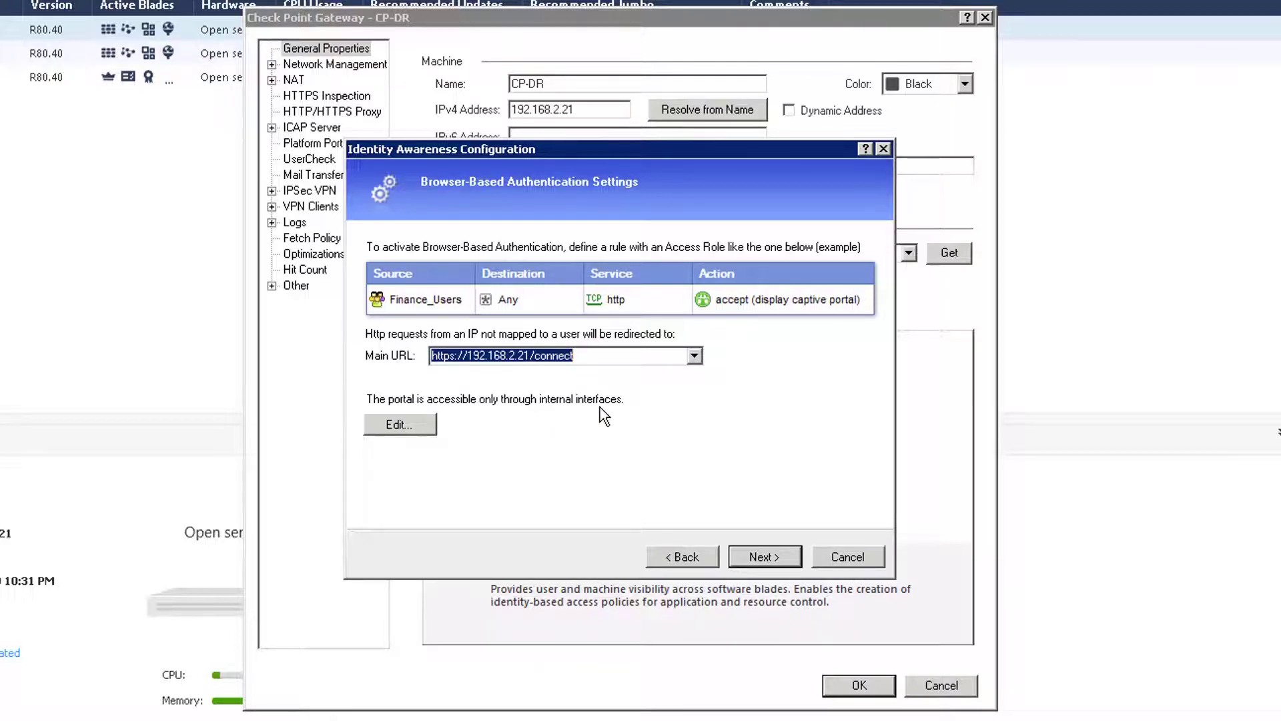
pyautogui.click(400, 424)
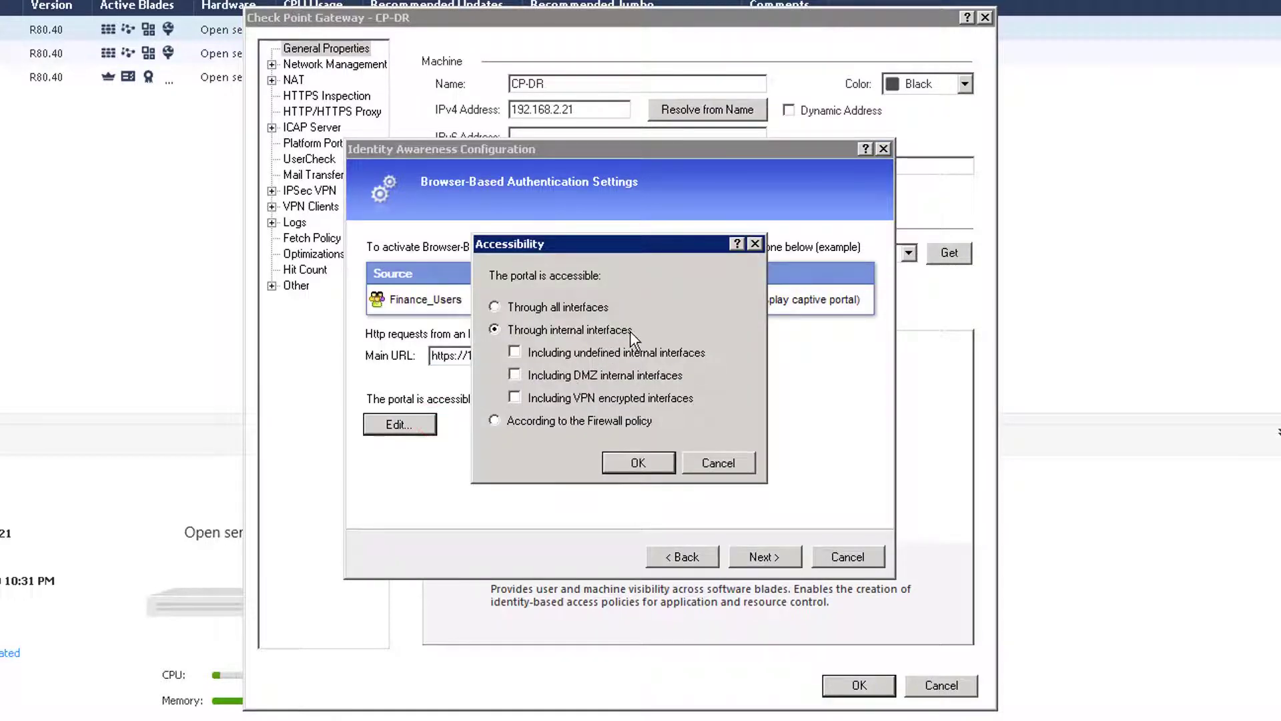
pyautogui.click(721, 462)
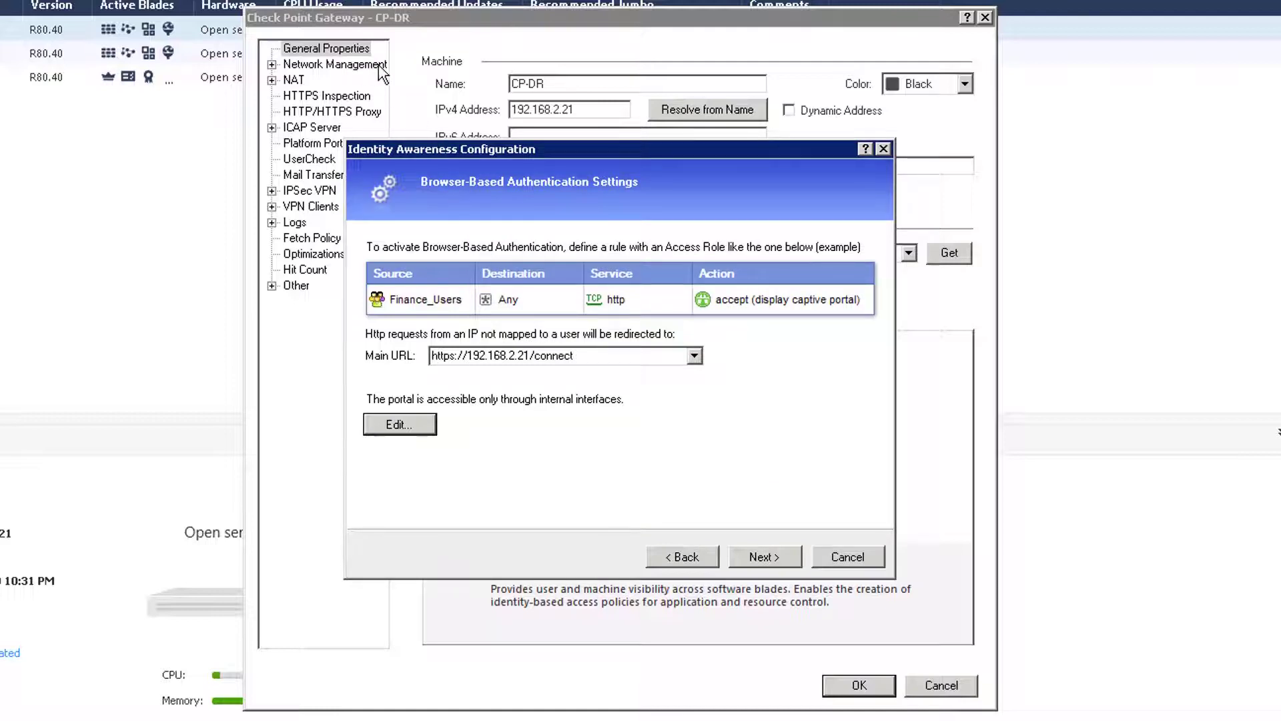
pyautogui.click(759, 554)
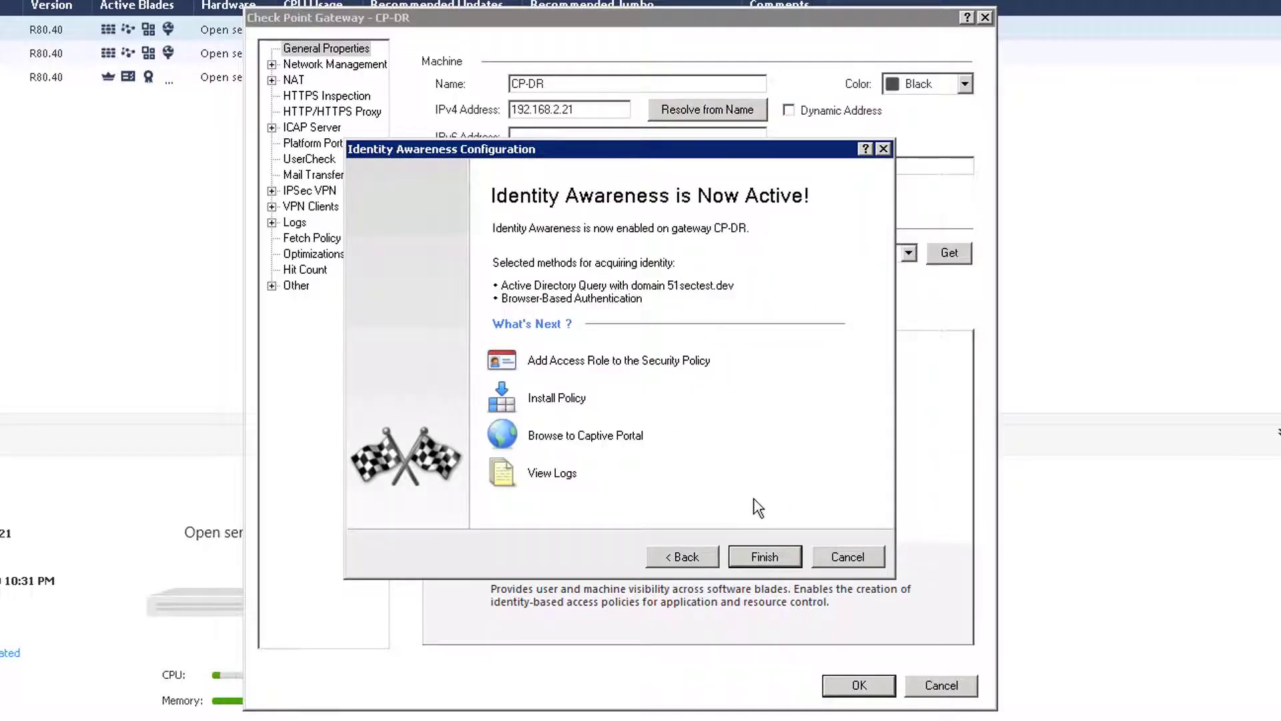
pyautogui.click(761, 554)
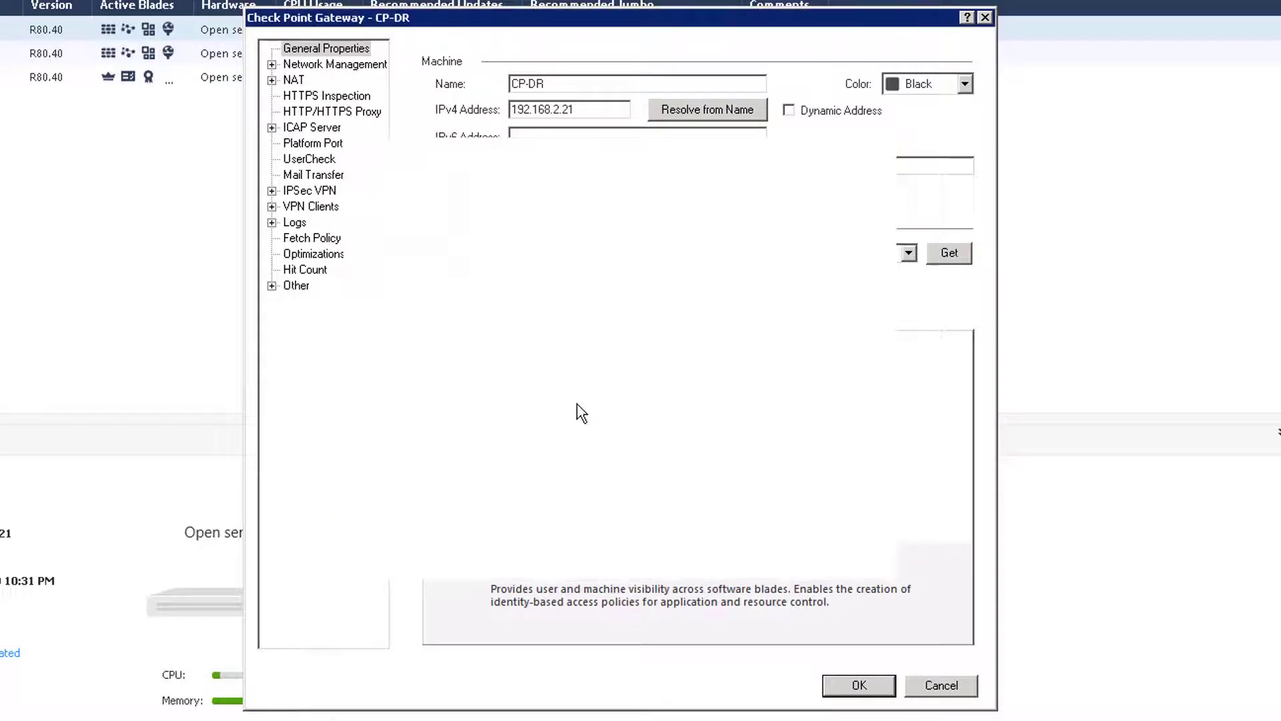
# Step: Save CP-DR's gateway properties with Identity Awareness enabled and reopen them
pyautogui.moveTo(481, 370)
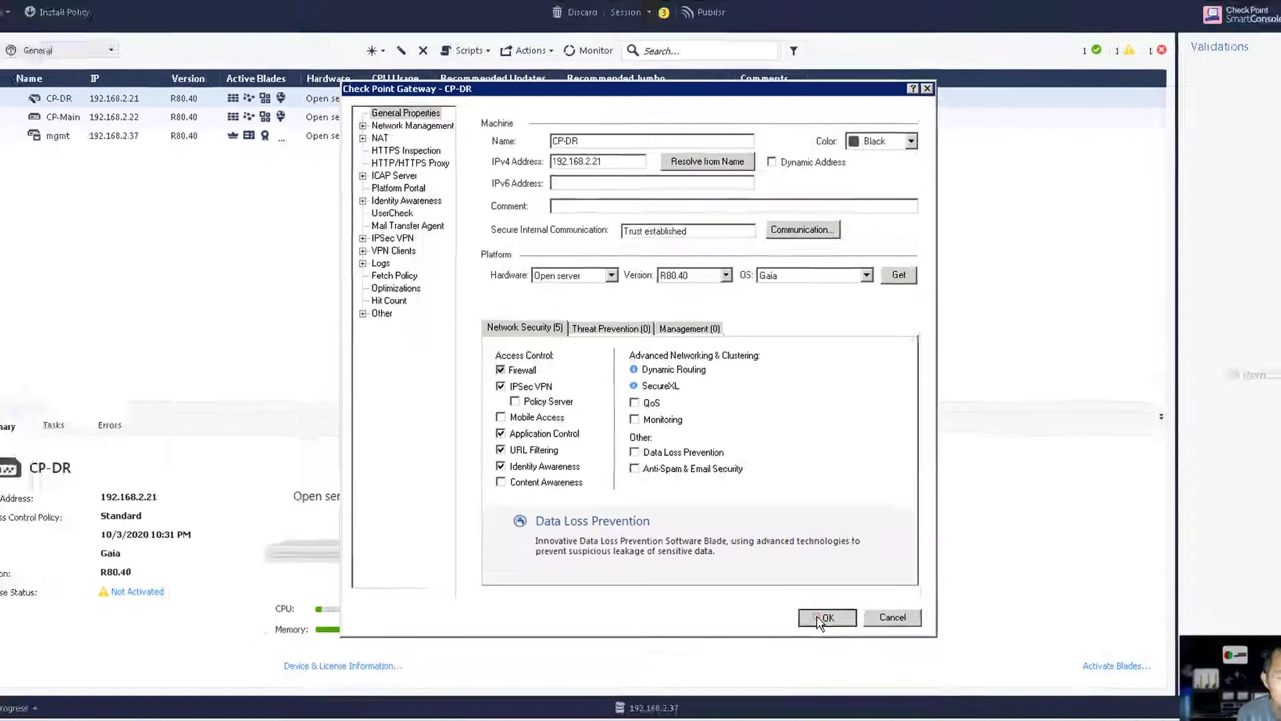
pyautogui.click(849, 685)
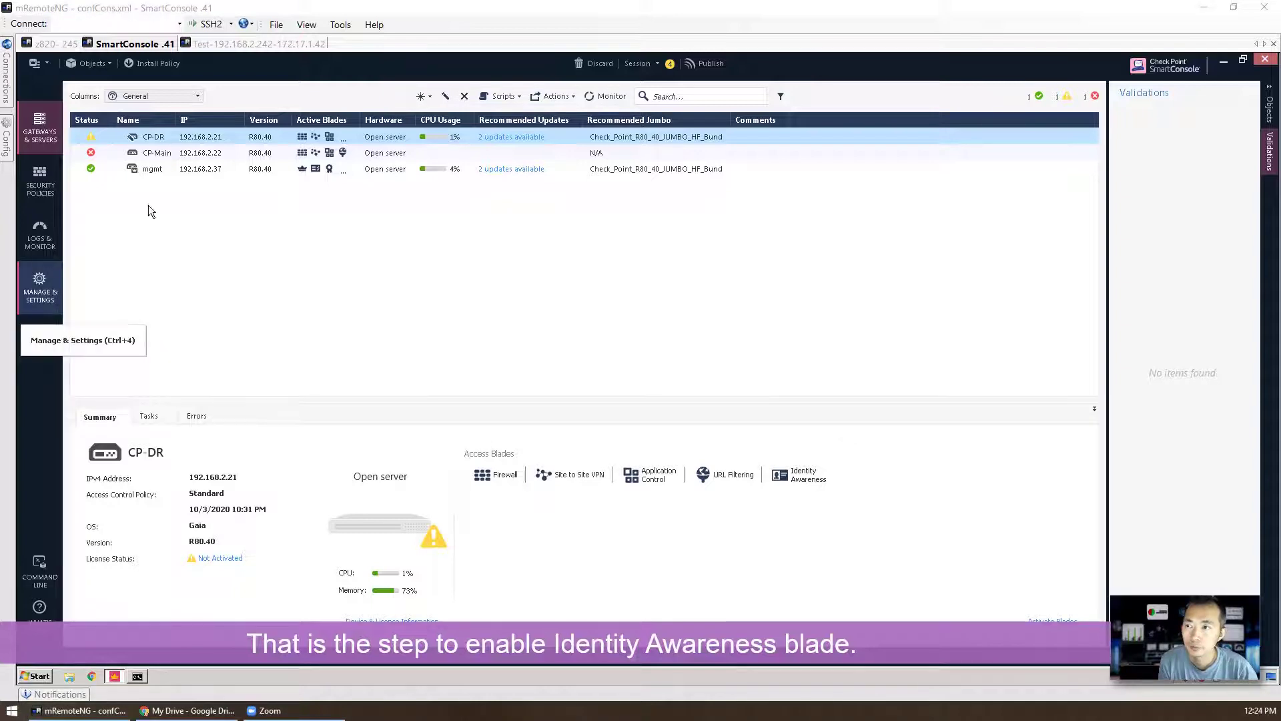
pyautogui.rightClick(168, 136)
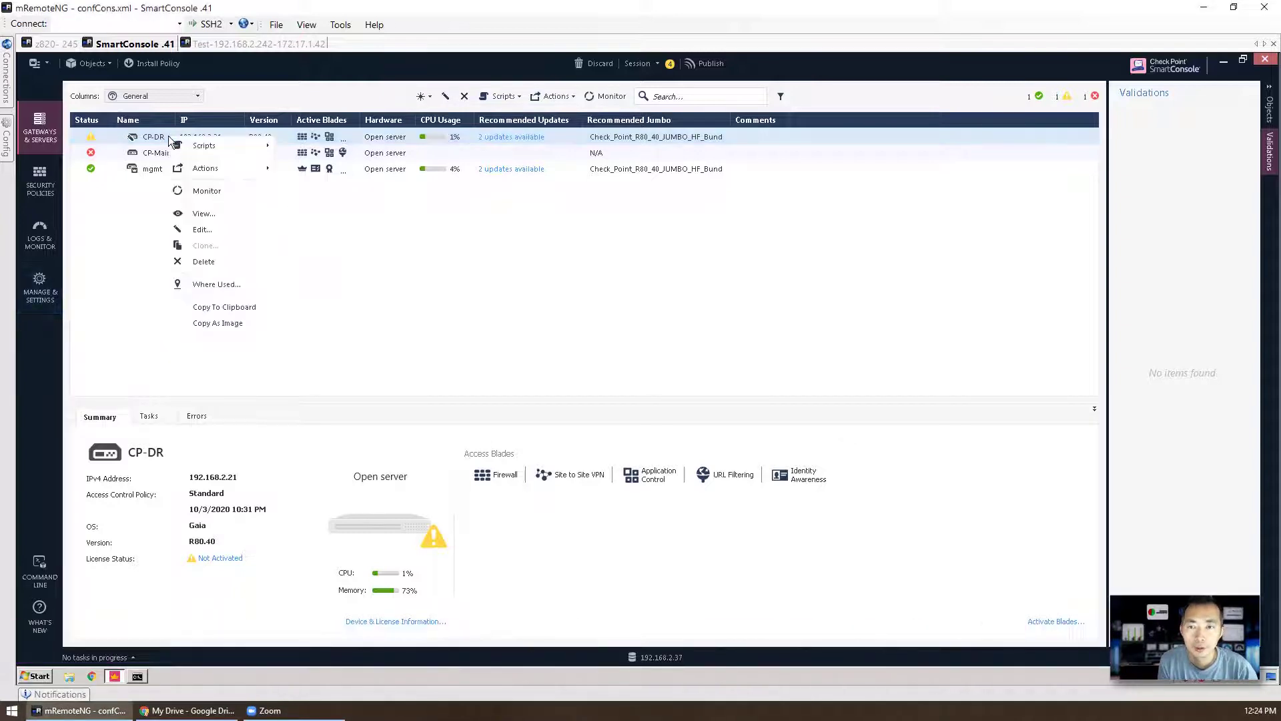
pyautogui.click(214, 228)
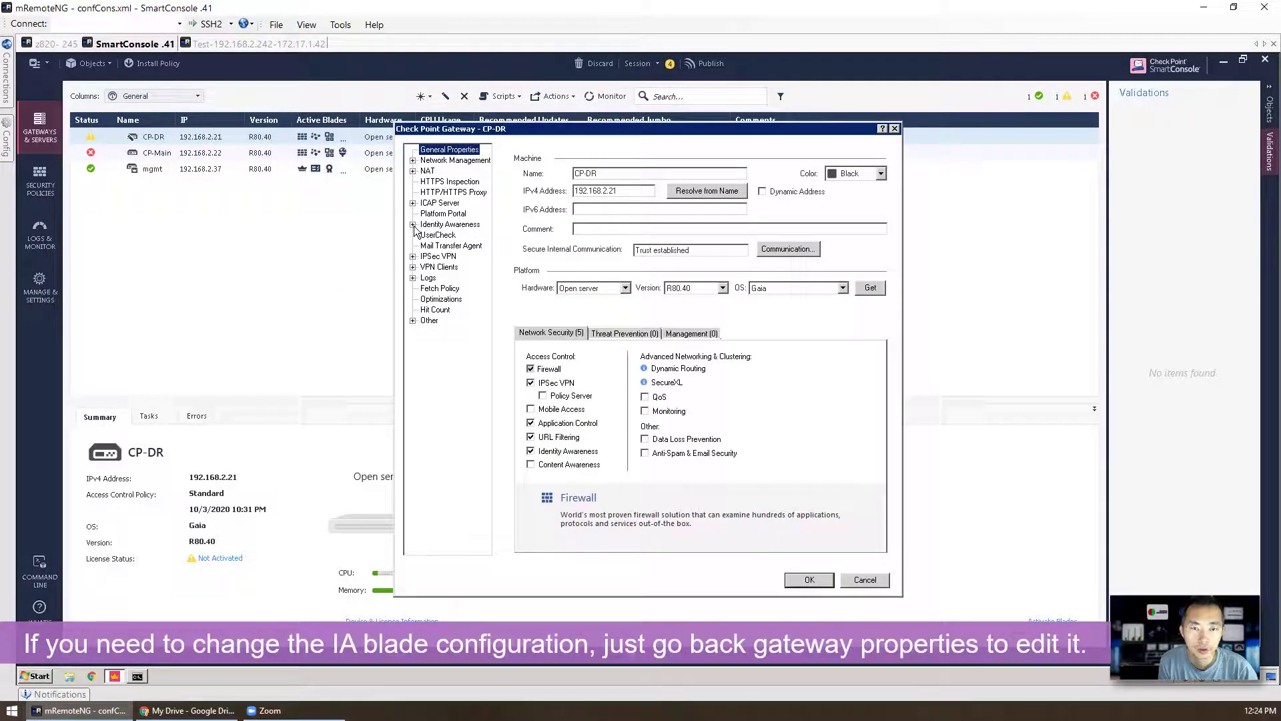
# Step: Review the Identity Awareness identity sources, leaving Terminal Servers off
pyautogui.click(413, 225)
pyautogui.click(449, 225)
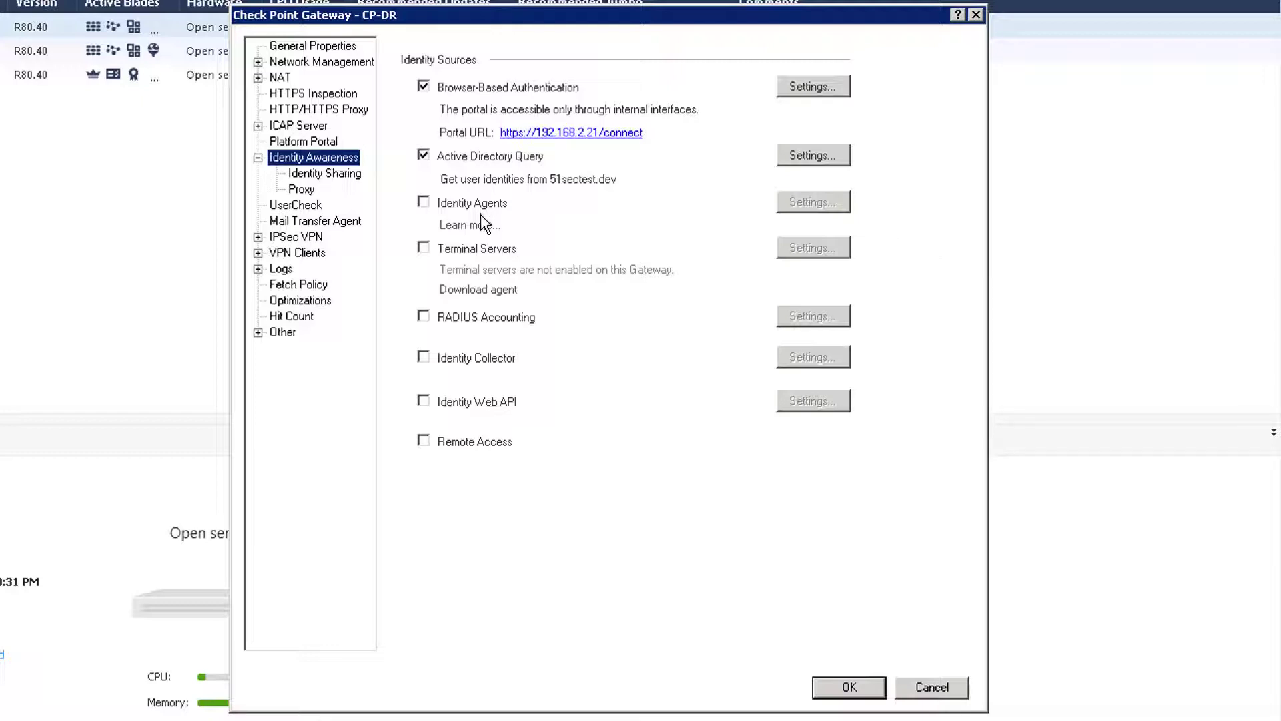
pyautogui.click(479, 253)
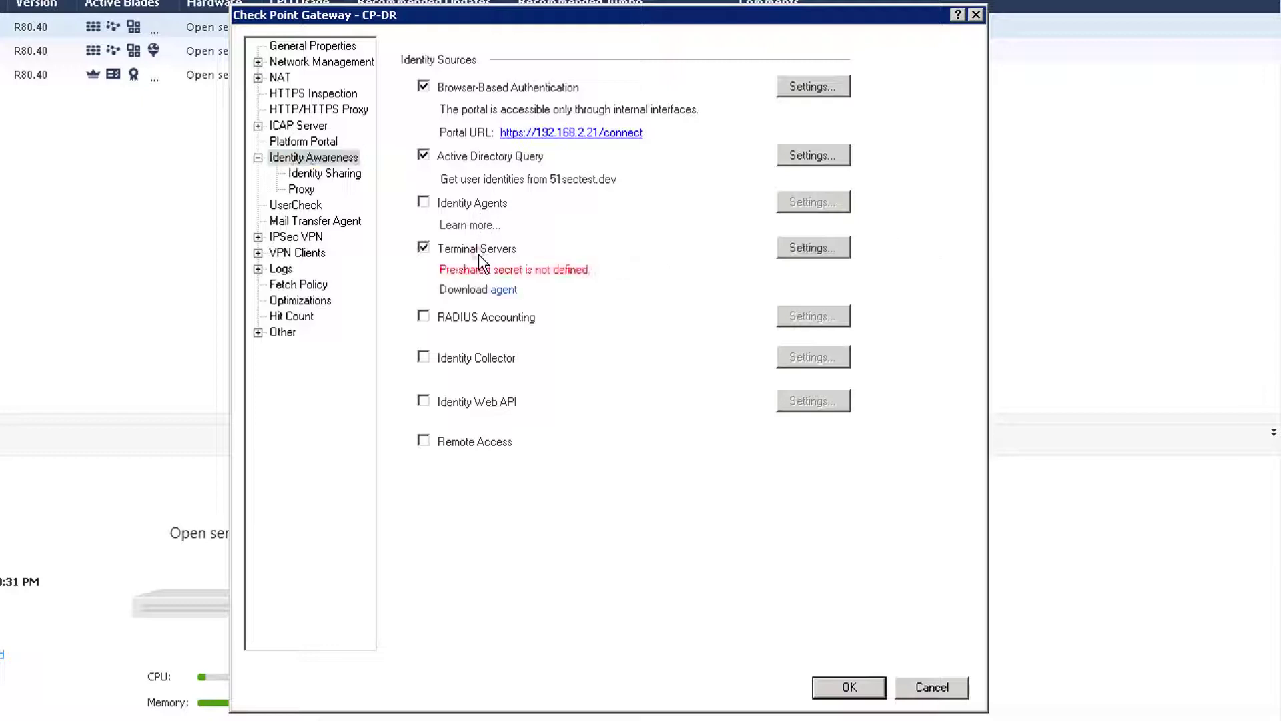
pyautogui.click(478, 250)
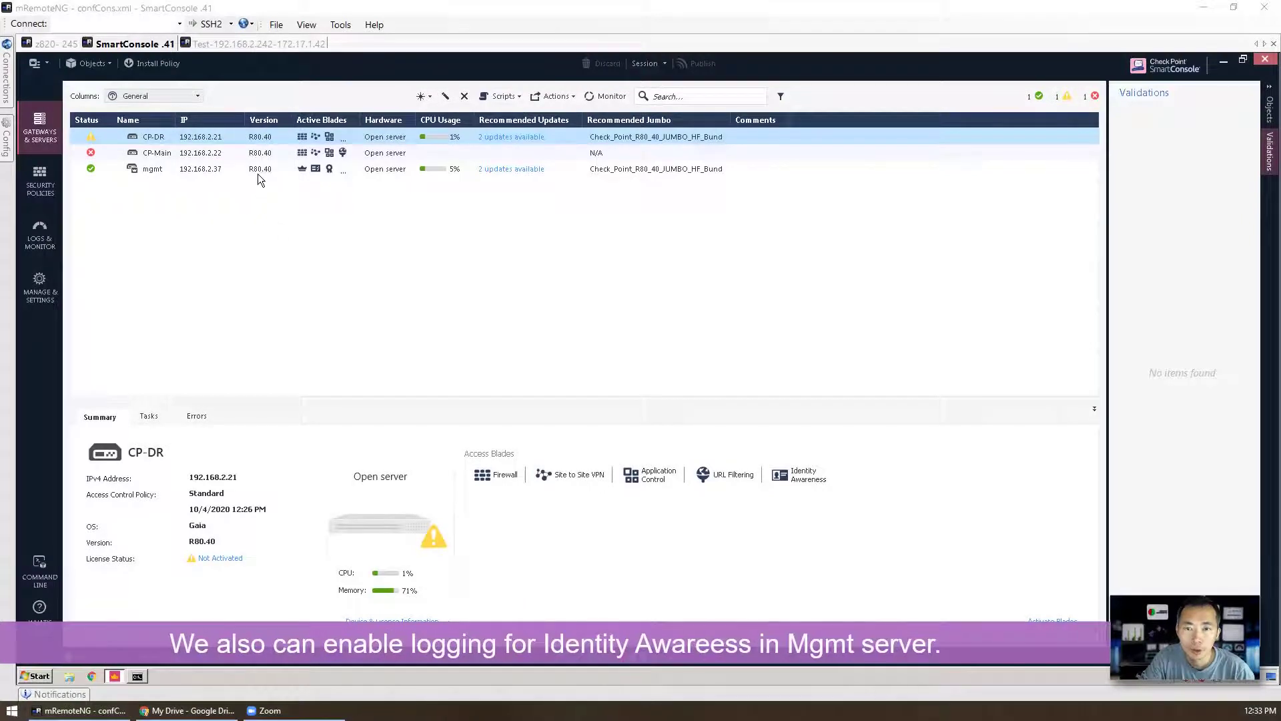
# Step: Enable Identity Logging on mgmt linked to the 51sectest.dev Active Directory and save
pyautogui.click(257, 168)
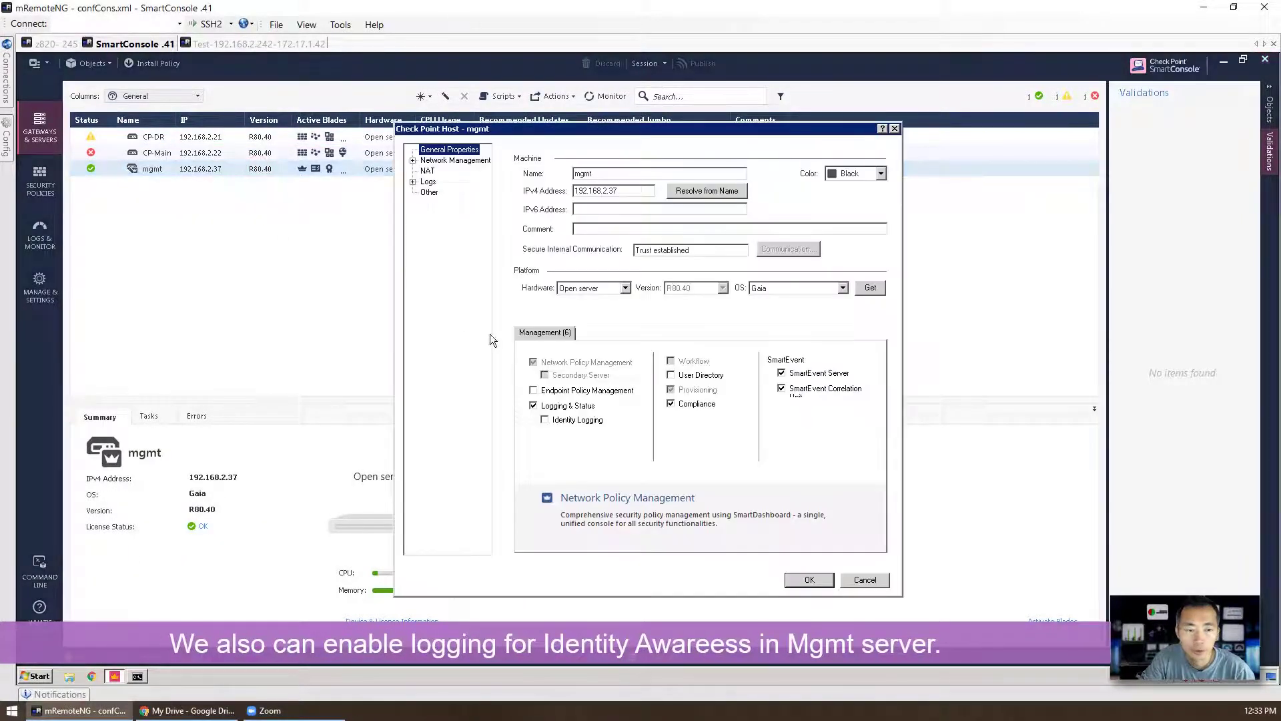
pyautogui.click(545, 420)
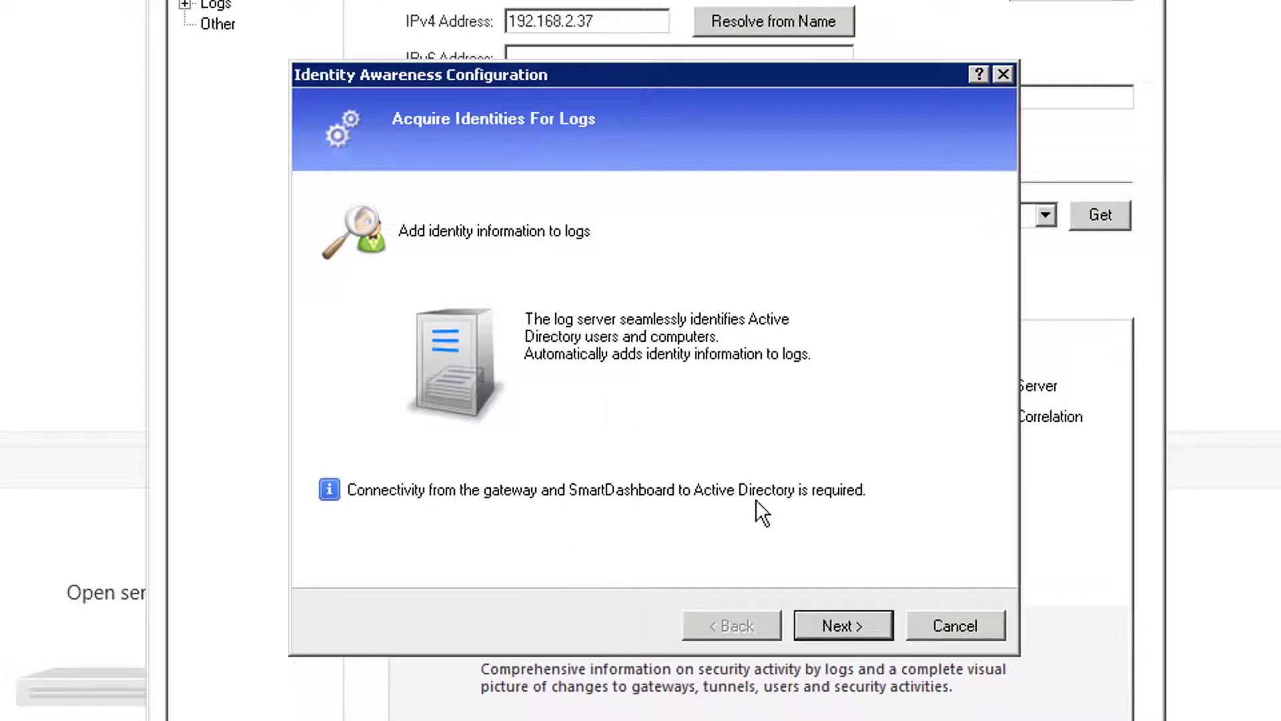
pyautogui.click(853, 630)
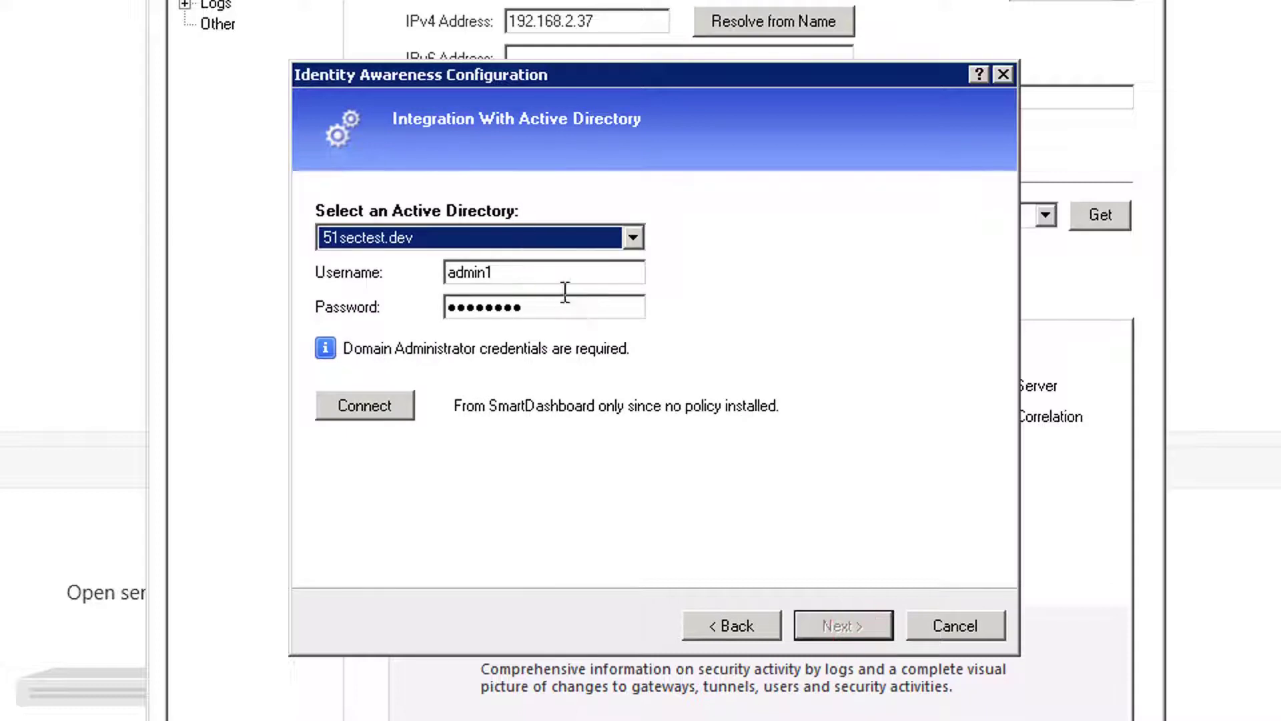
pyautogui.click(383, 408)
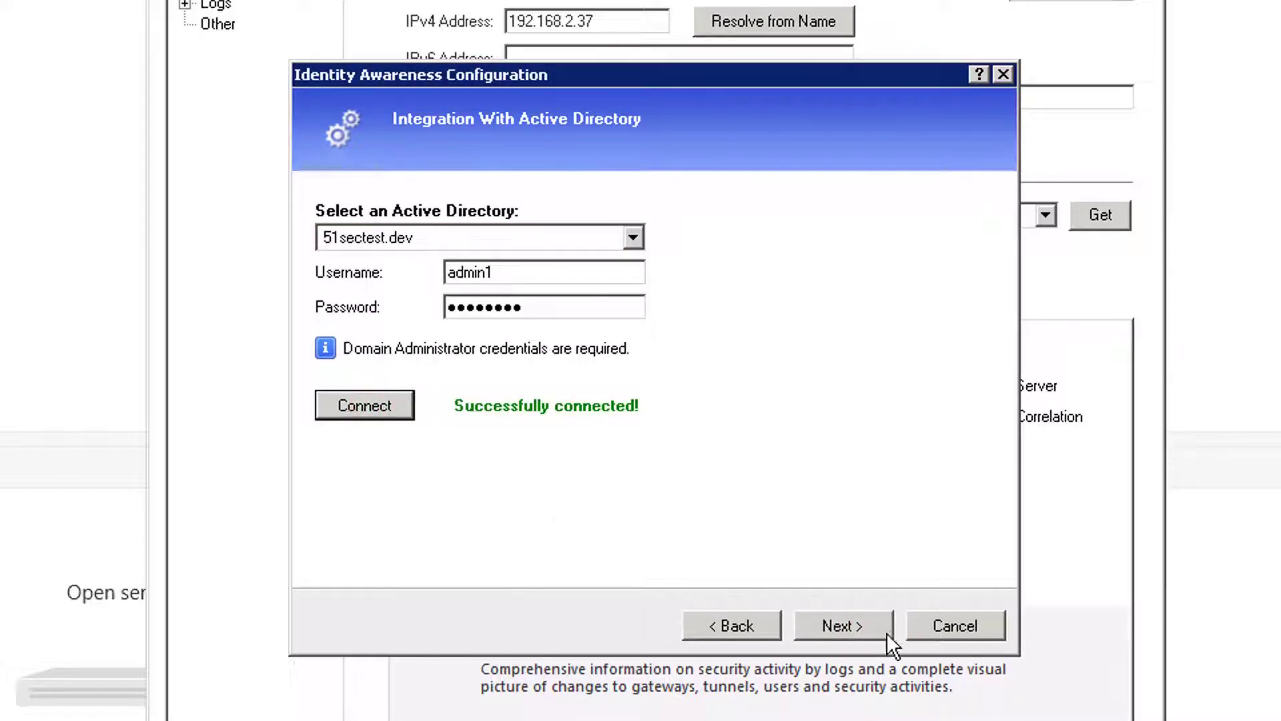
pyautogui.click(870, 628)
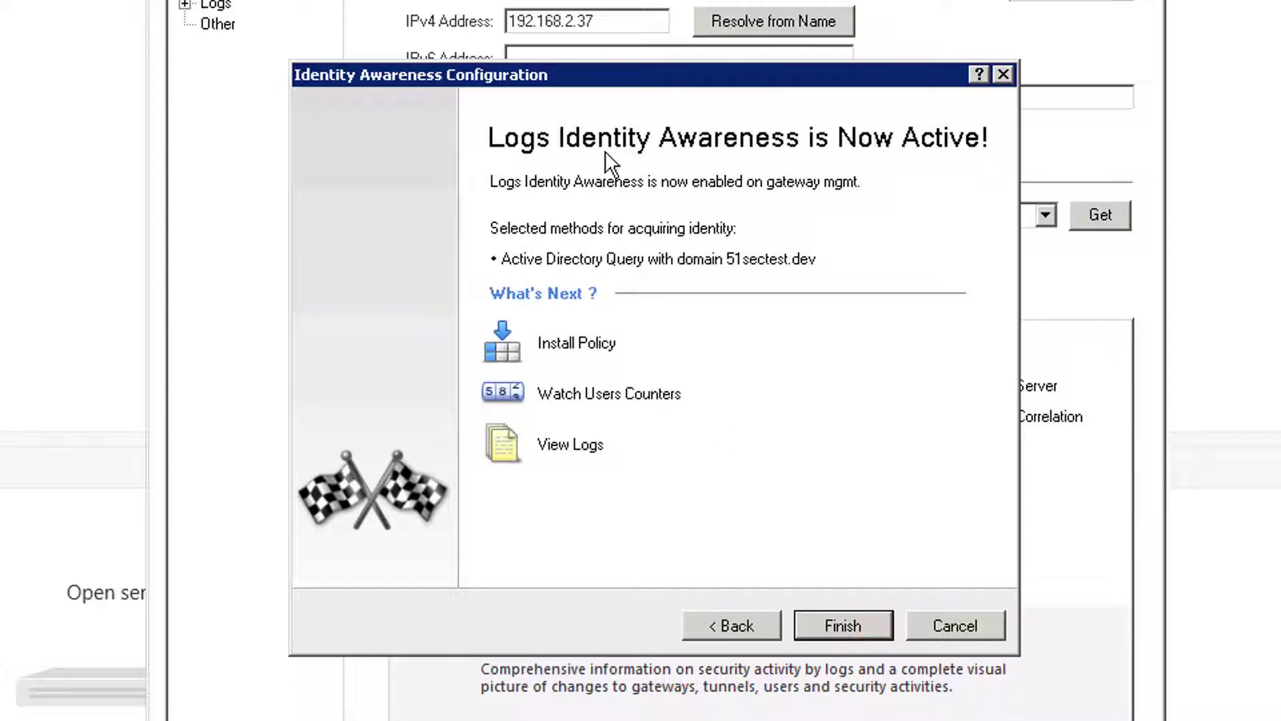
pyautogui.click(835, 618)
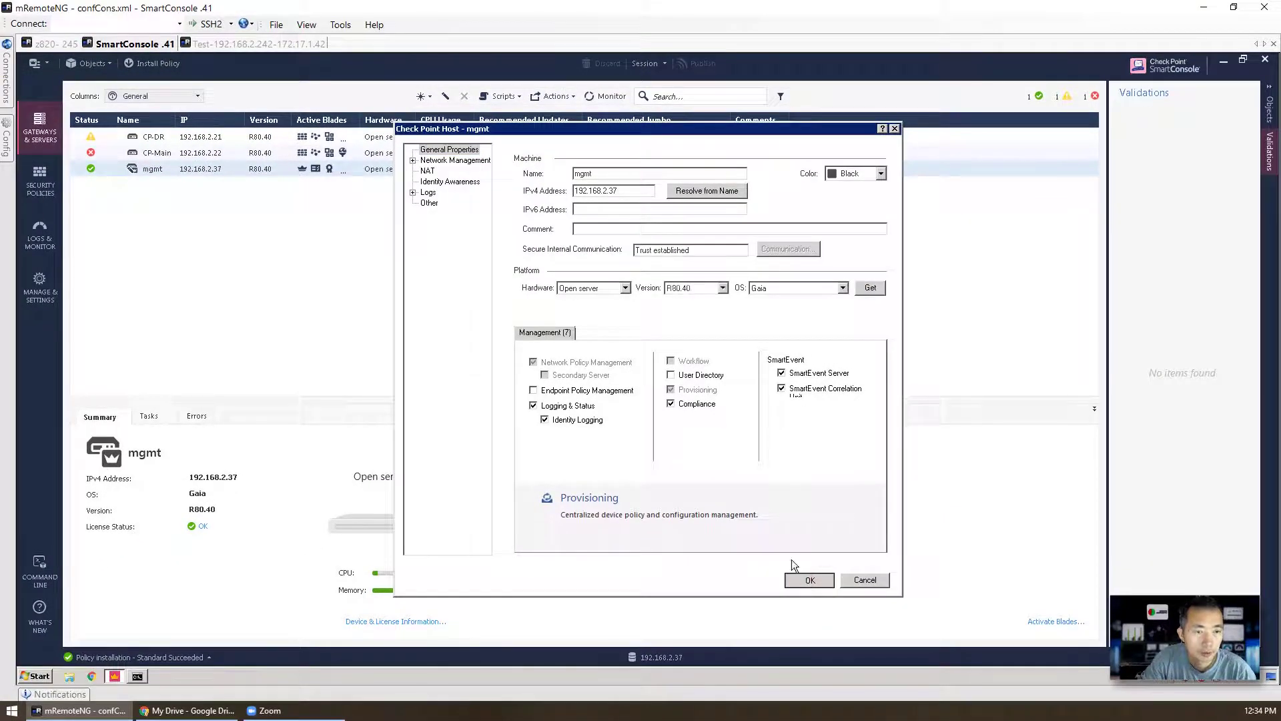
pyautogui.click(867, 661)
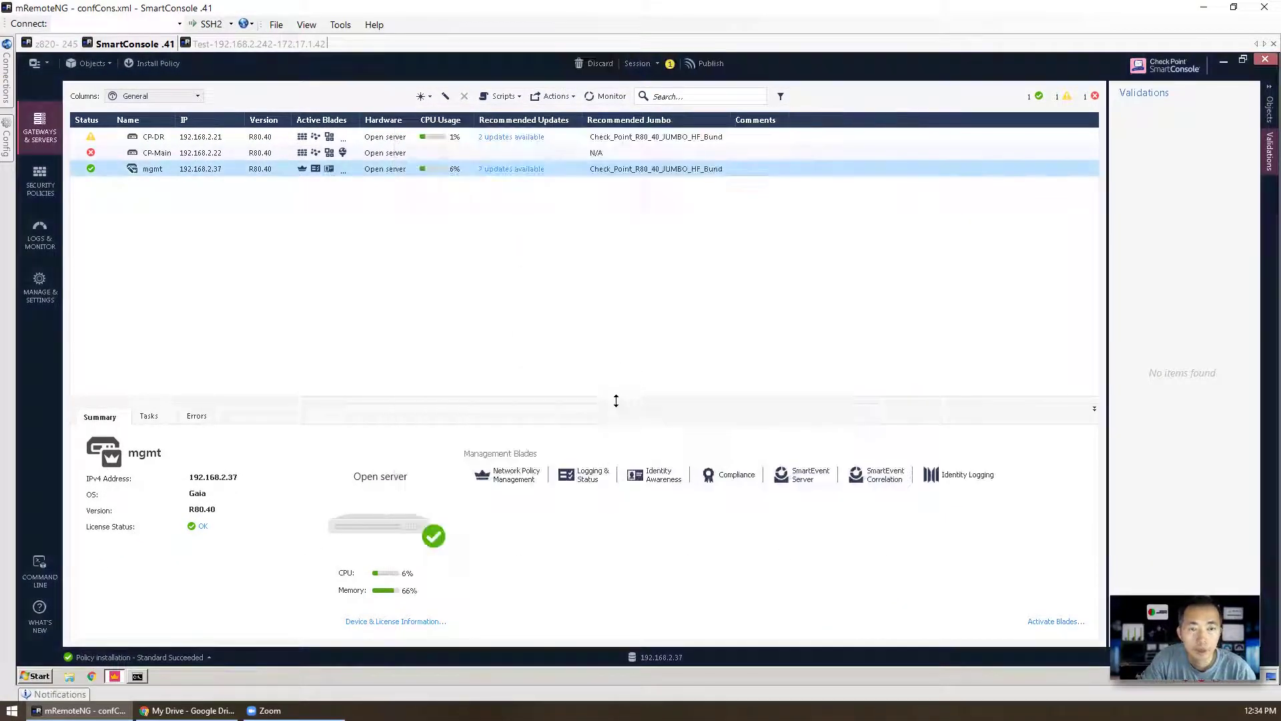
# Step: Publish the change and install the Standard policy on CP-DR despite the license warning
pyautogui.click(154, 63)
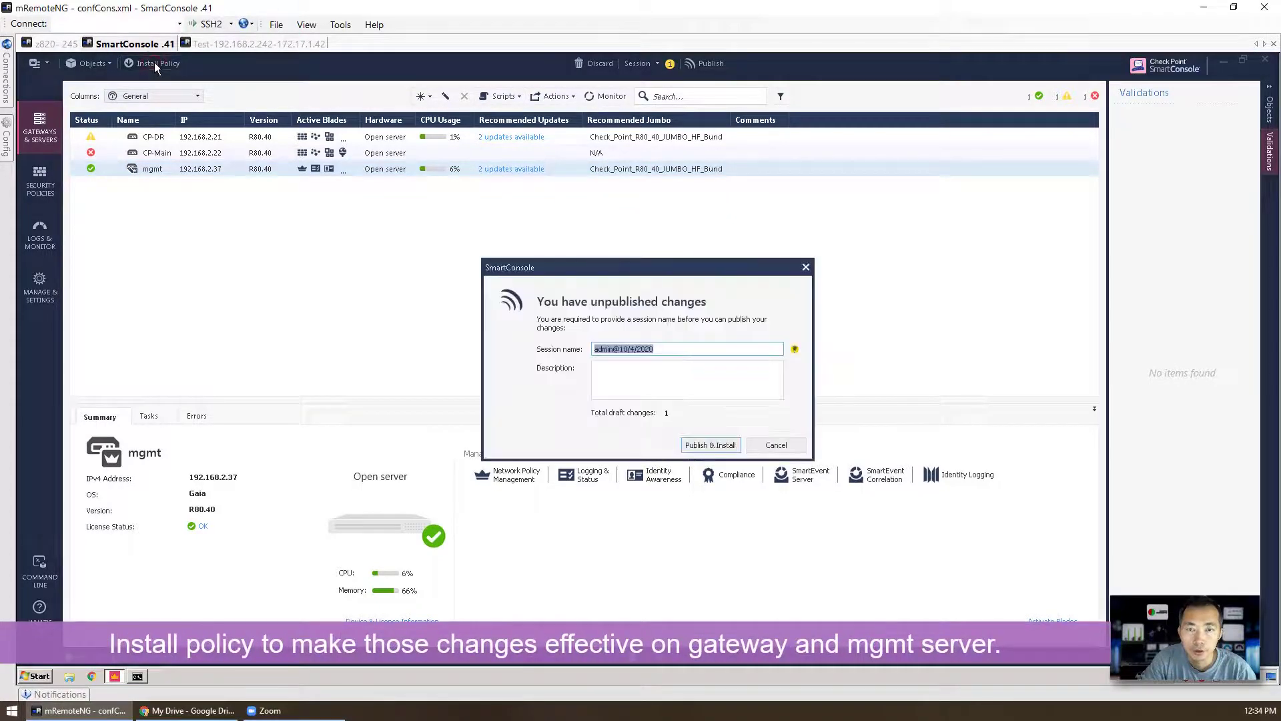
pyautogui.click(729, 448)
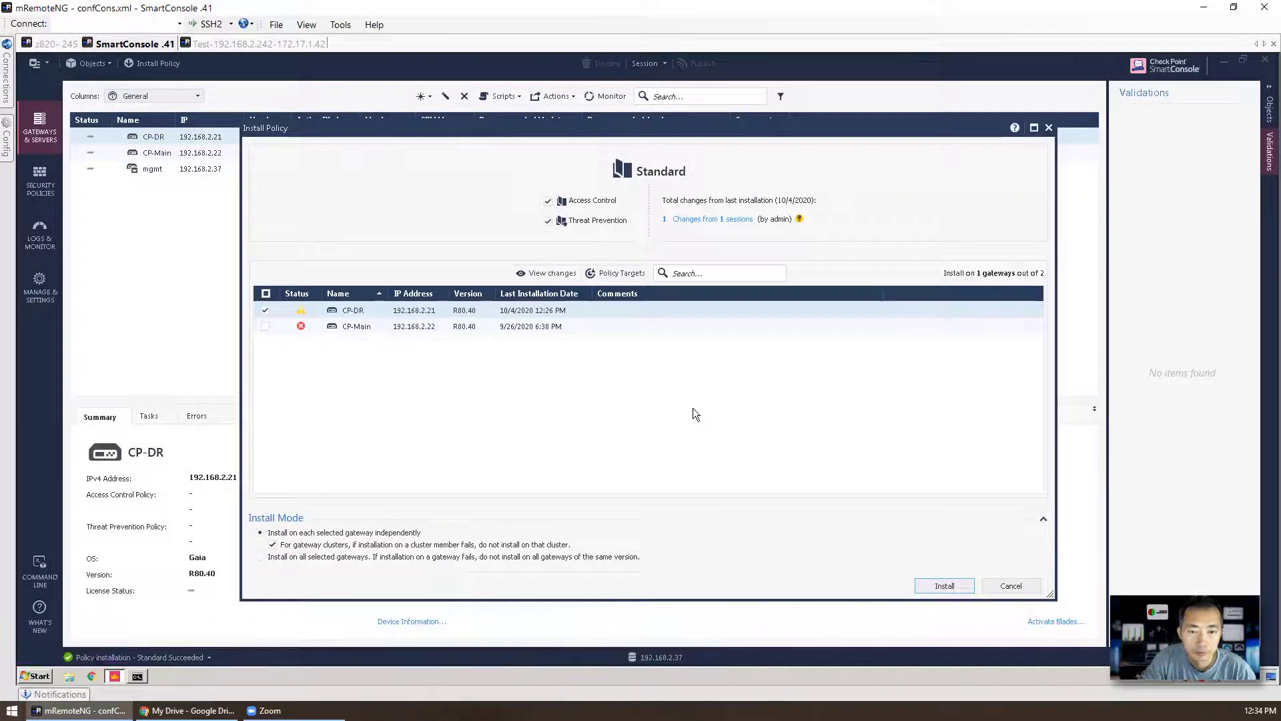
pyautogui.click(931, 588)
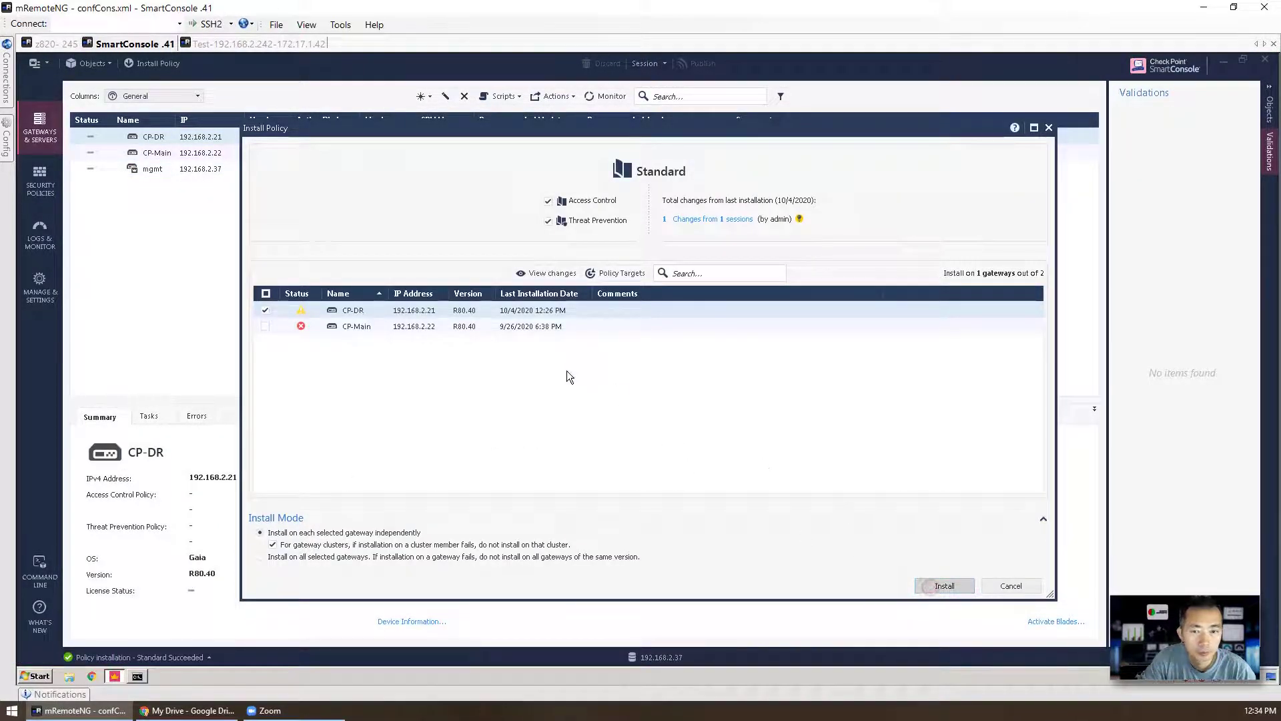
pyautogui.click(843, 425)
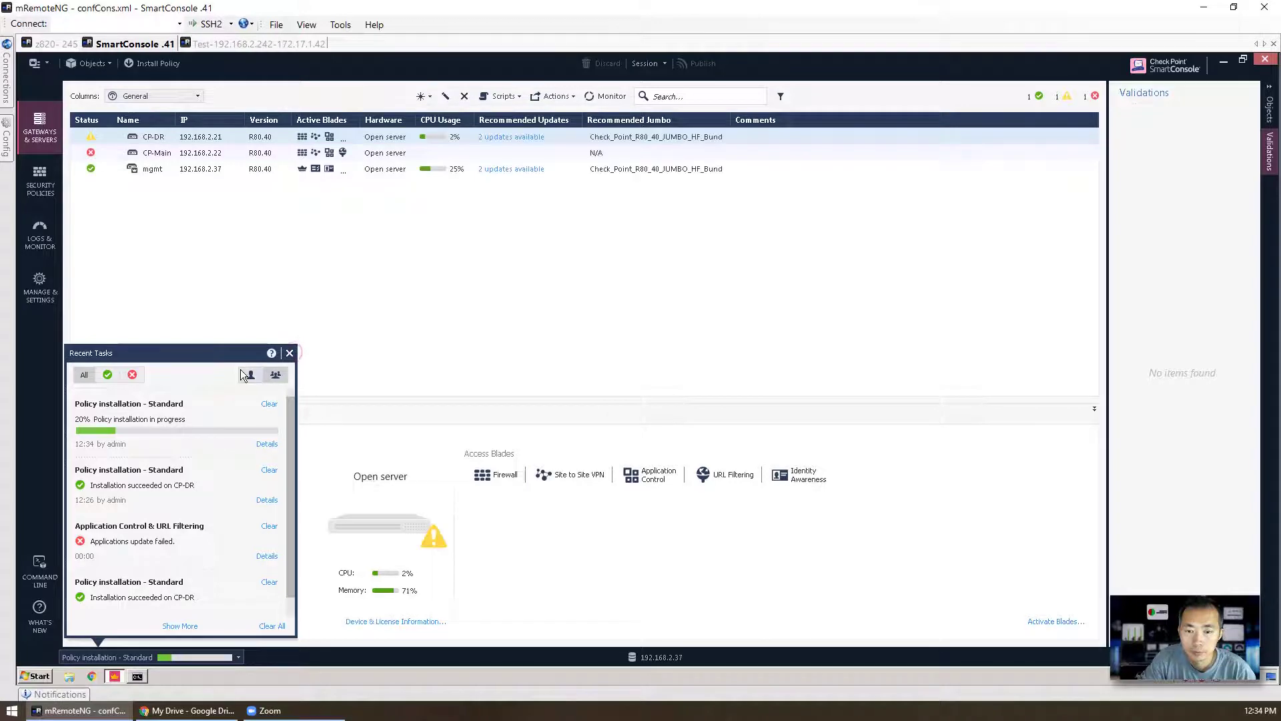
pyautogui.click(203, 313)
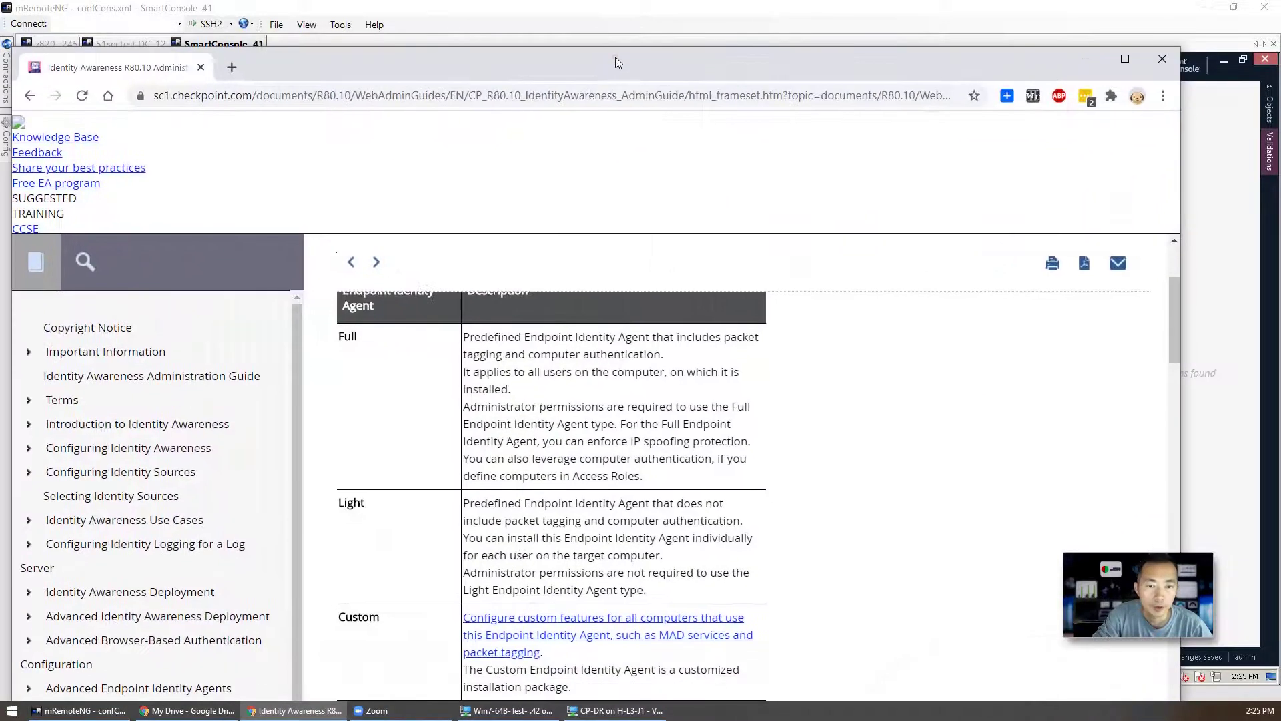
# Step: Maximize the Identity Awareness admin guide and highlight the Full agent type row
pyautogui.doubleClick(615, 57)
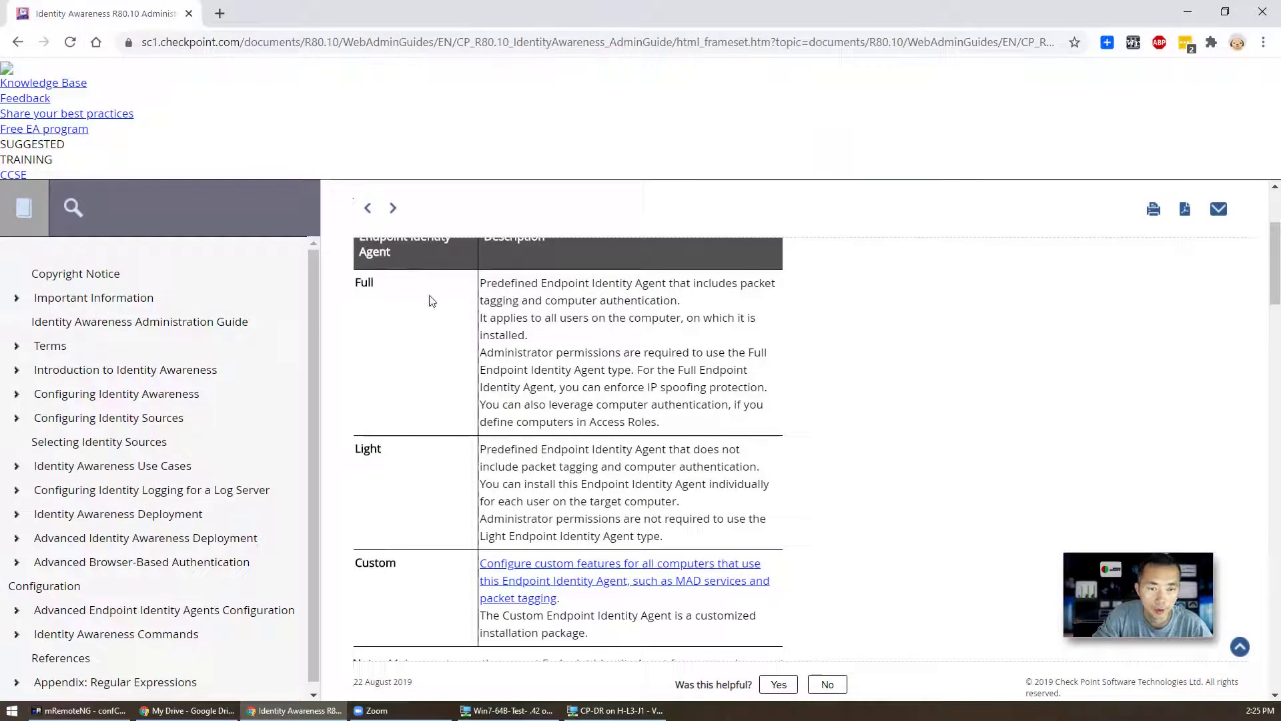
pyautogui.moveTo(387, 285); pyautogui.dragTo(371, 286)
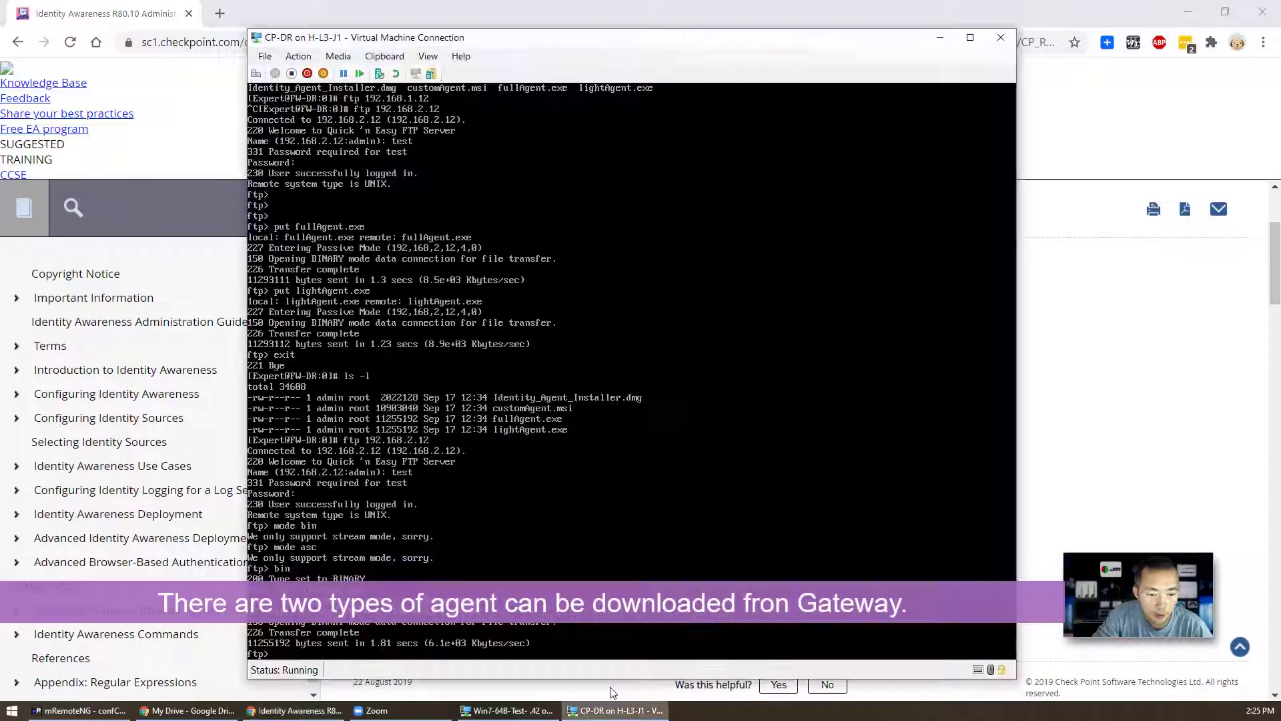
# Step: In the gateway console, end the old ftp session, then show the current directory and list its agent files
pyautogui.click(642, 710)
pyautogui.write('quit')
pyautogui.press('Return')
pyautogui.write('pwed')
pyautogui.press('Return')
pyautogui.write('pw')
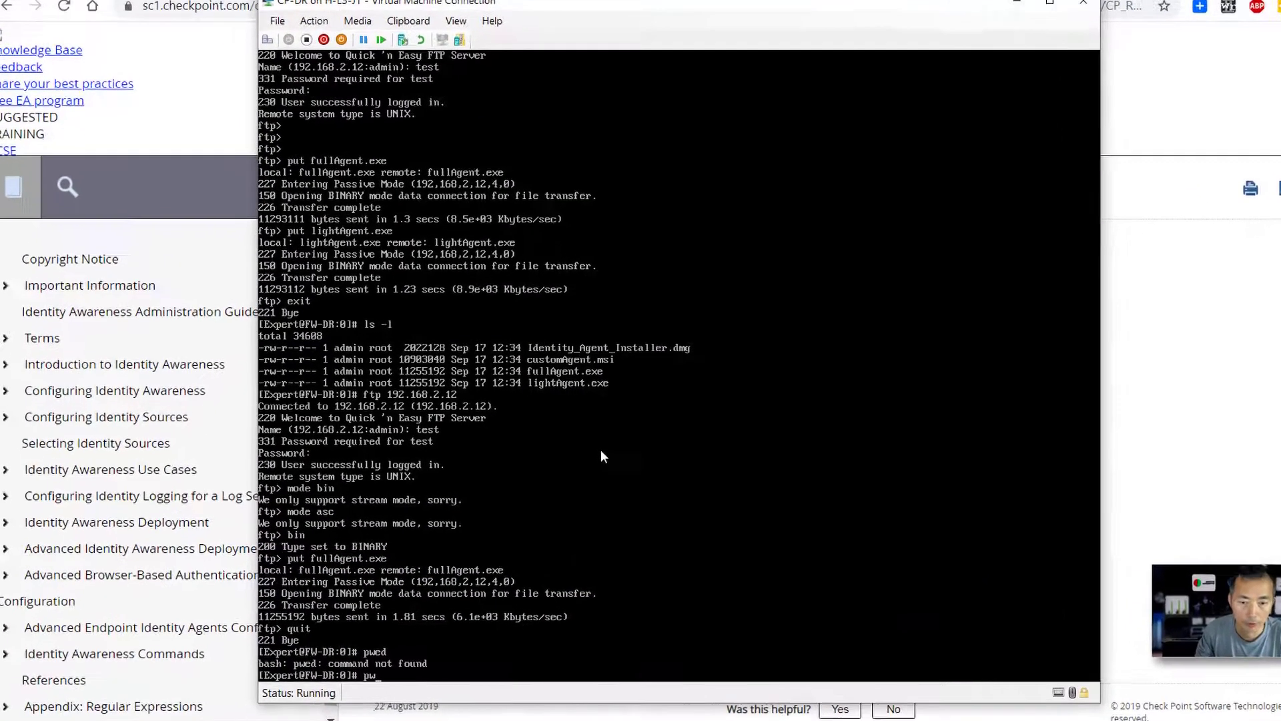
pyautogui.write('d')
pyautogui.press('Return')
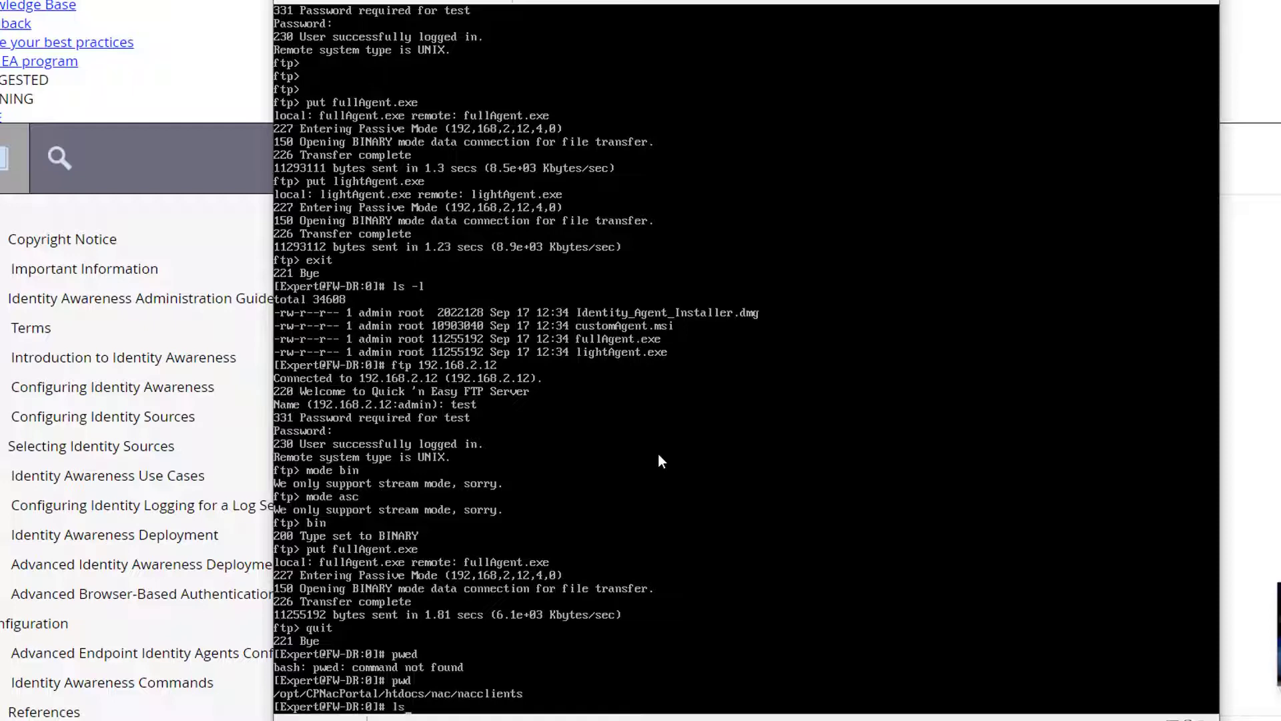
pyautogui.write('ls')
pyautogui.press('Return')
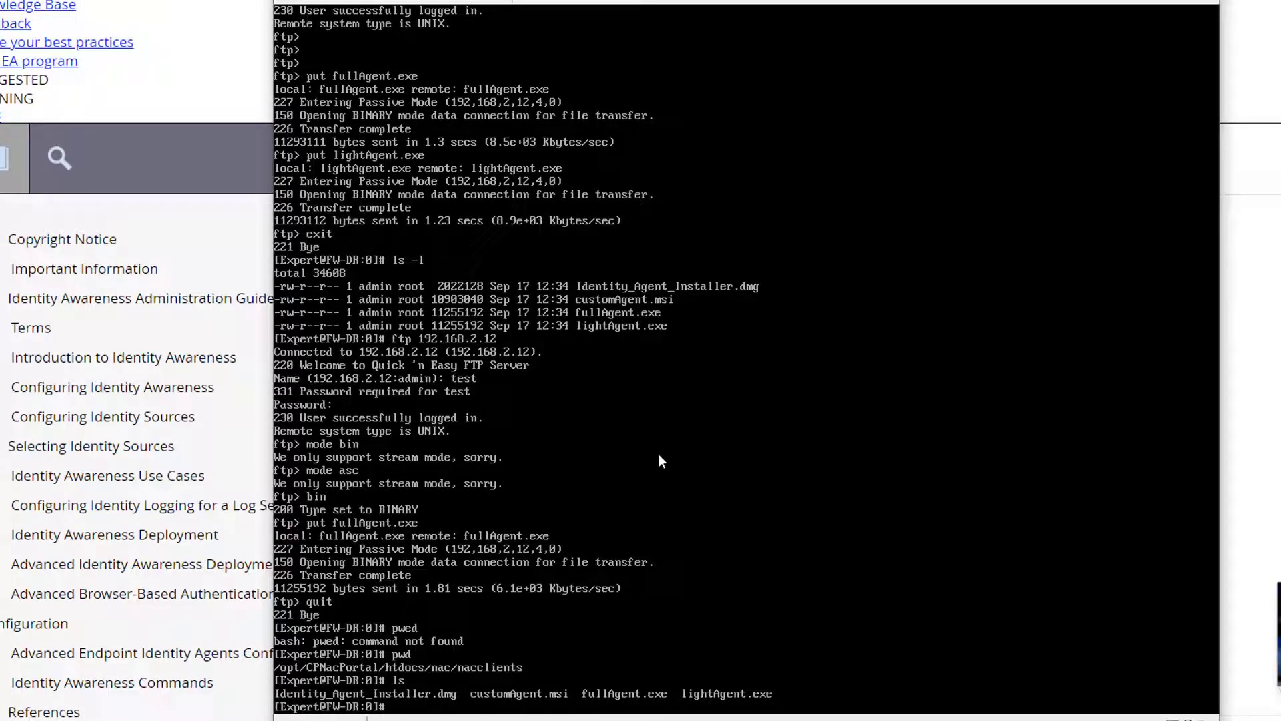
# Step: Upload fullAgent.exe in binary mode to the FTP server at 192.168.2.12
pyautogui.write('ftp 192.168.2.12')
pyautogui.press('Return')
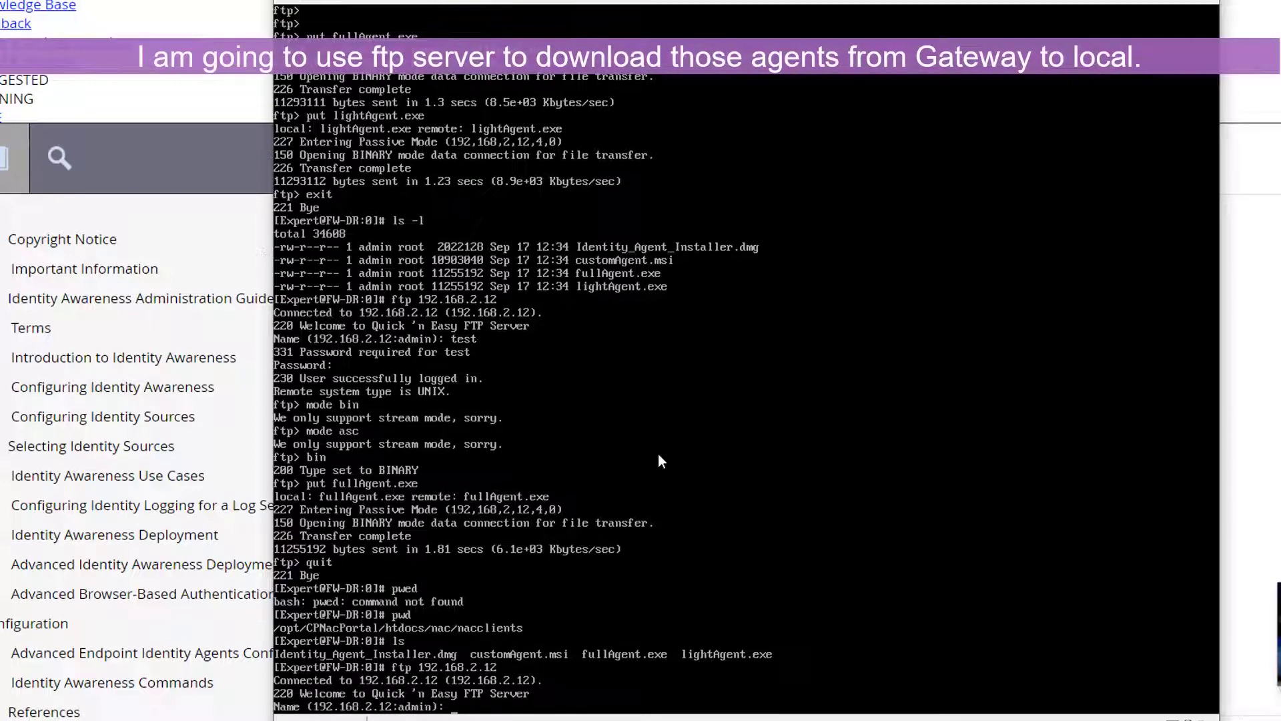
pyautogui.write('test')
pyautogui.press('Return')
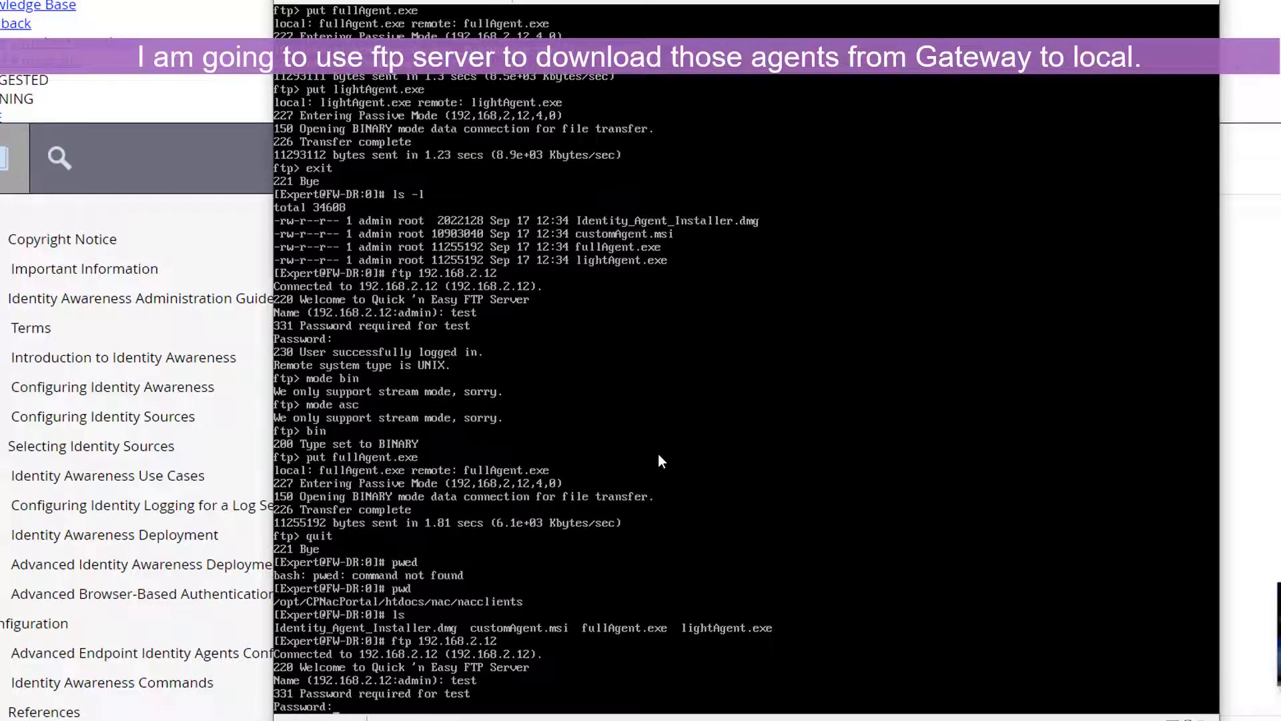
pyautogui.press('Return')
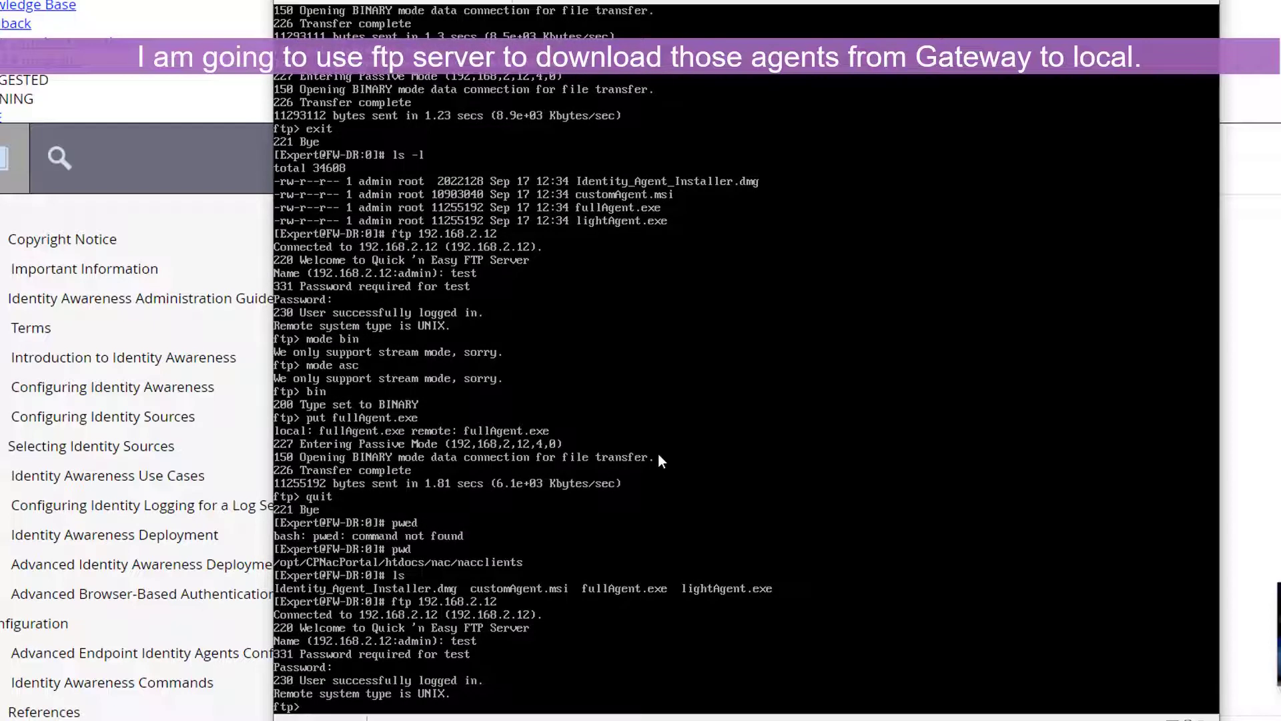
pyautogui.write('bin')
pyautogui.press('Return')
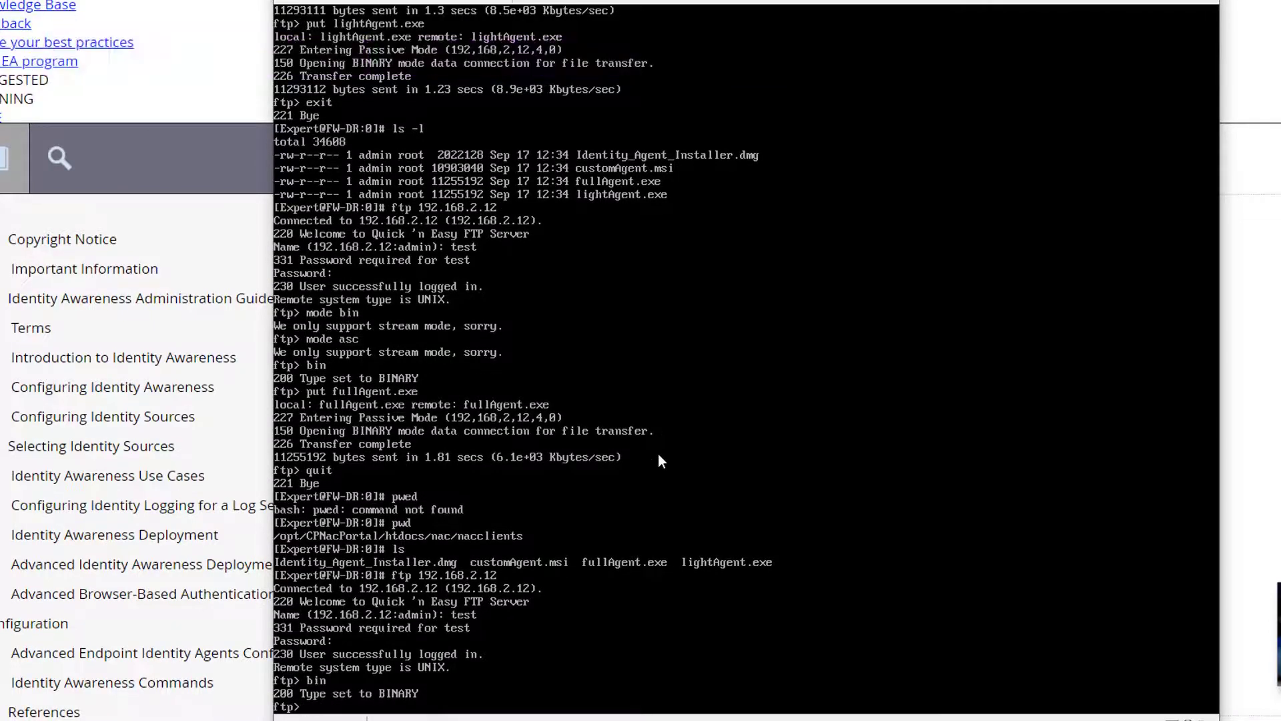
pyautogui.write('put fullAgent.ex')
pyautogui.write('ent.ex')
pyautogui.press('Return')
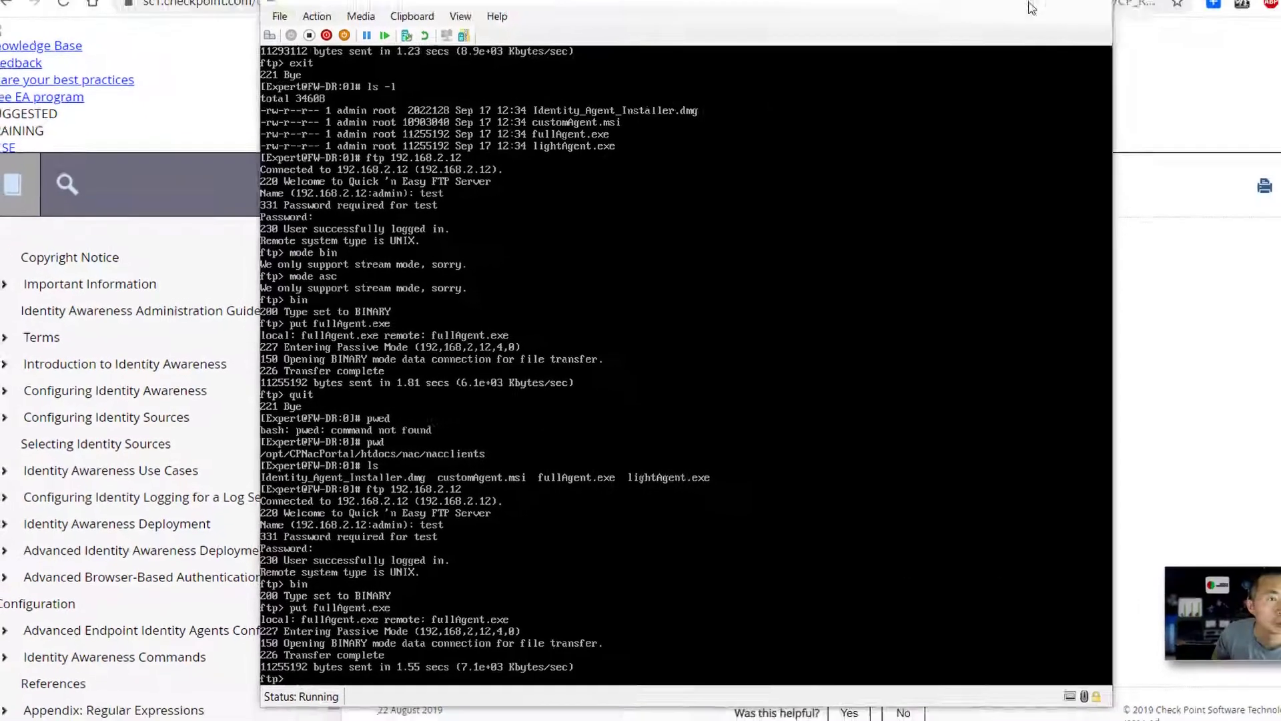
# Step: Check the domain controller's FTP test folder for the uploaded fullAgent.exe
pyautogui.hotkey('alt', 'Tab')
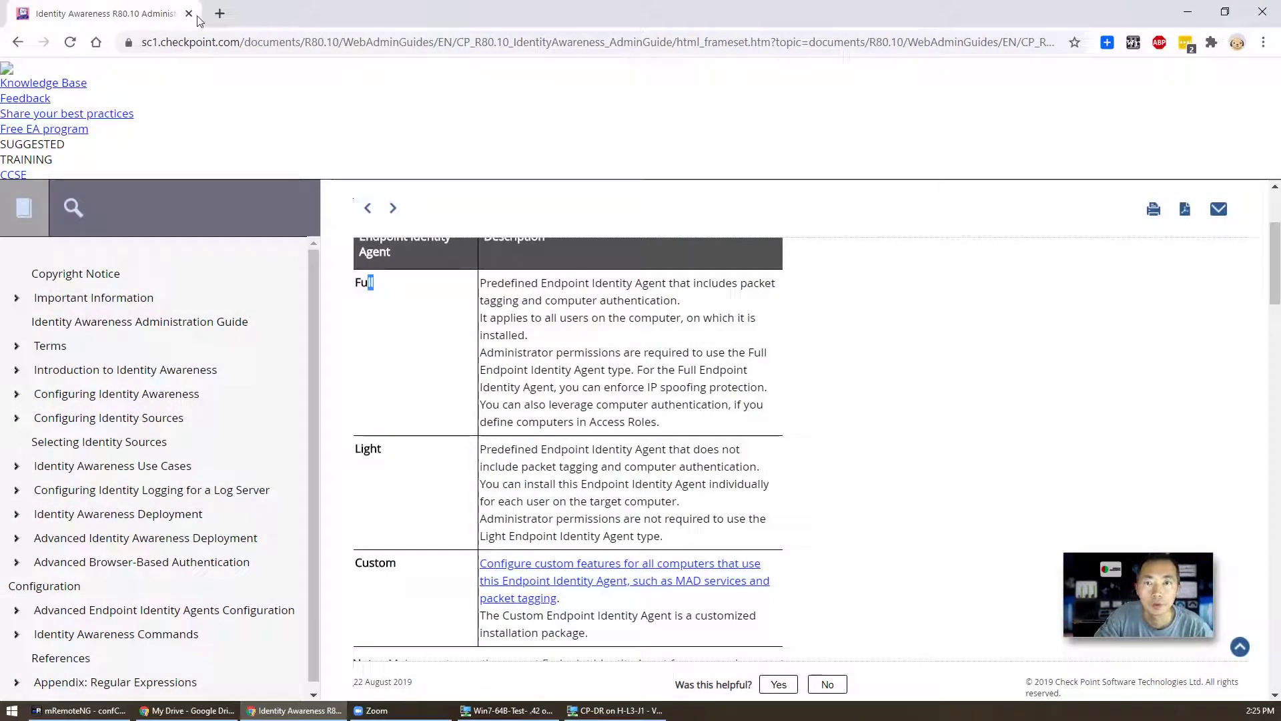
pyautogui.click(1187, 11)
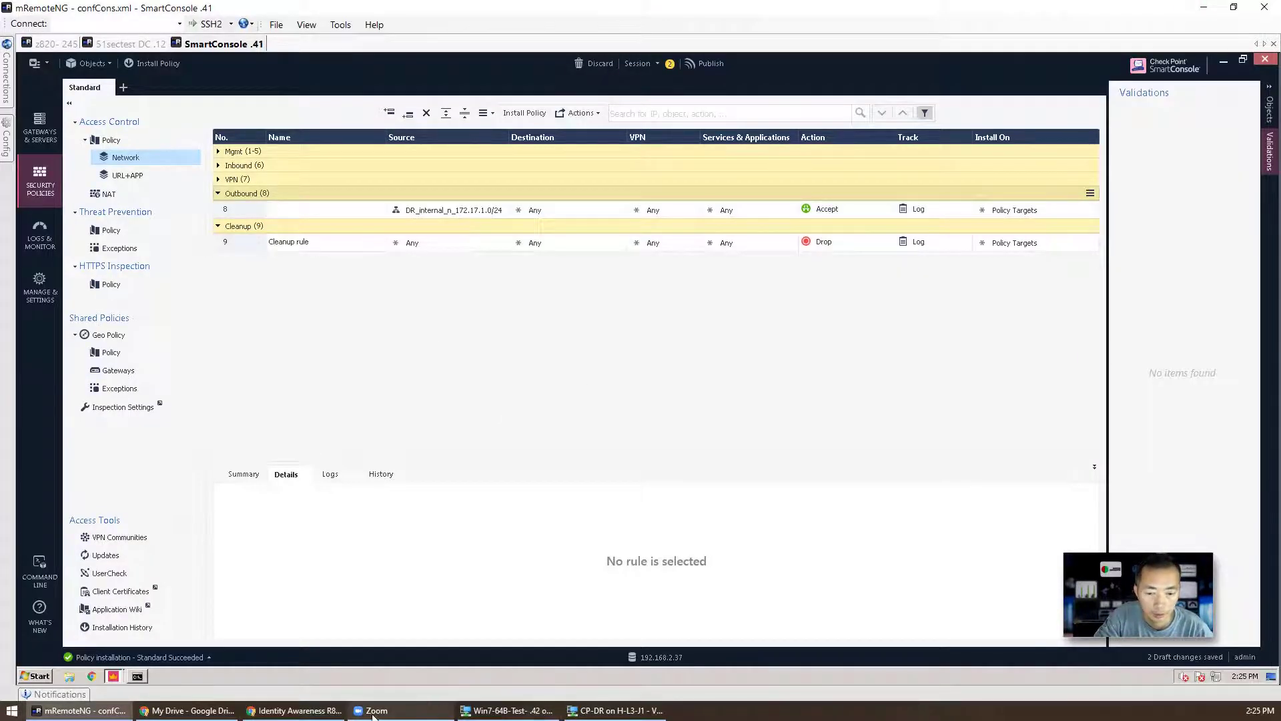
pyautogui.click(132, 46)
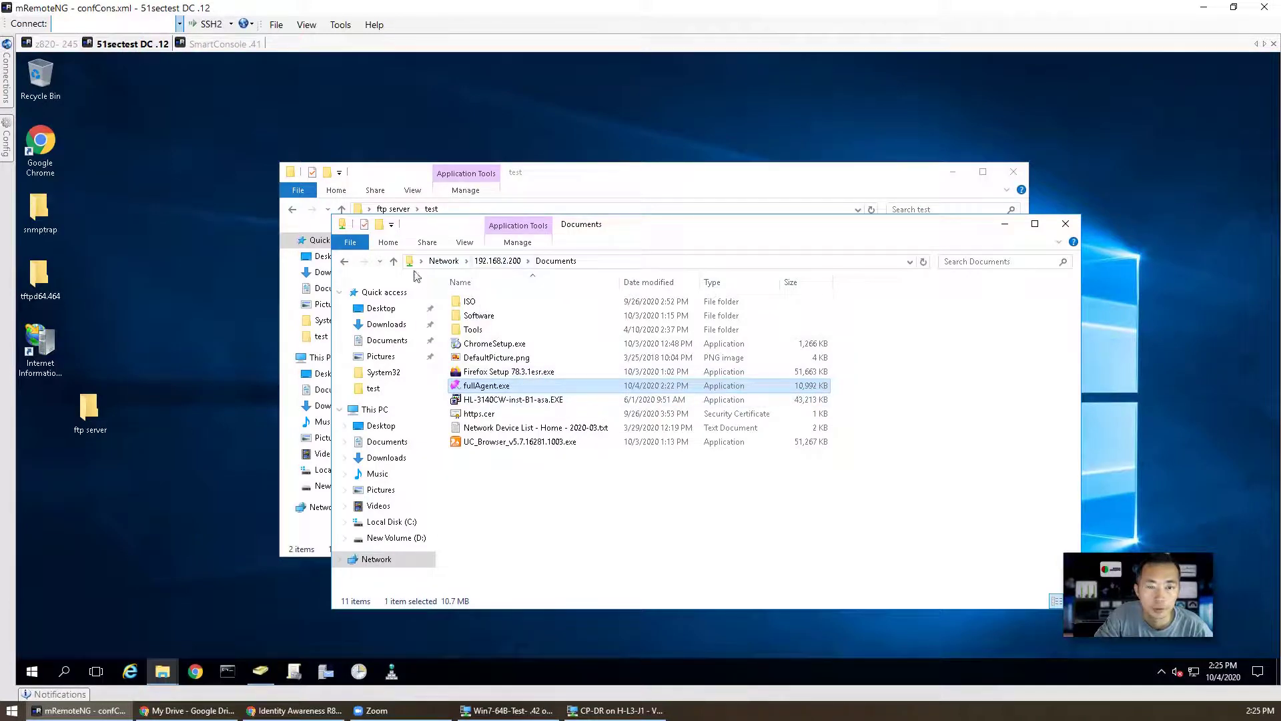
pyautogui.click(376, 202)
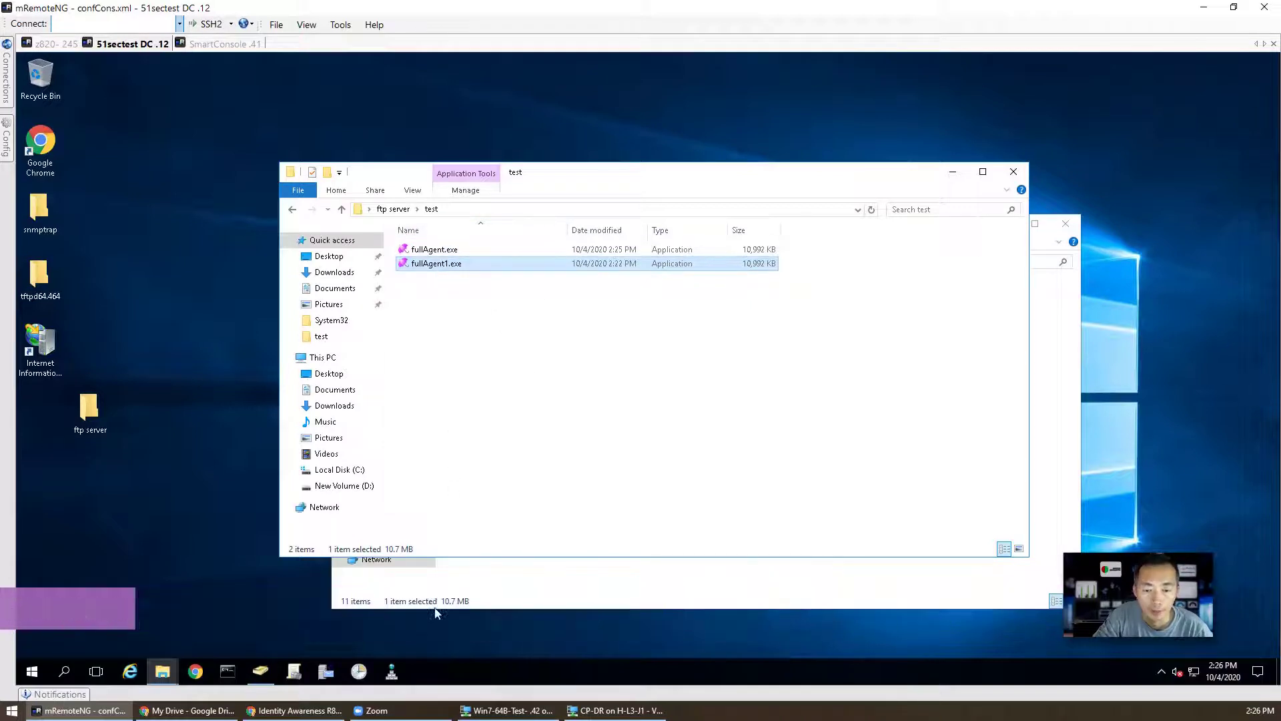
# Step: In the Win7 VM, open the Documents folder on the \\192.168.2.200 share
pyautogui.click(508, 710)
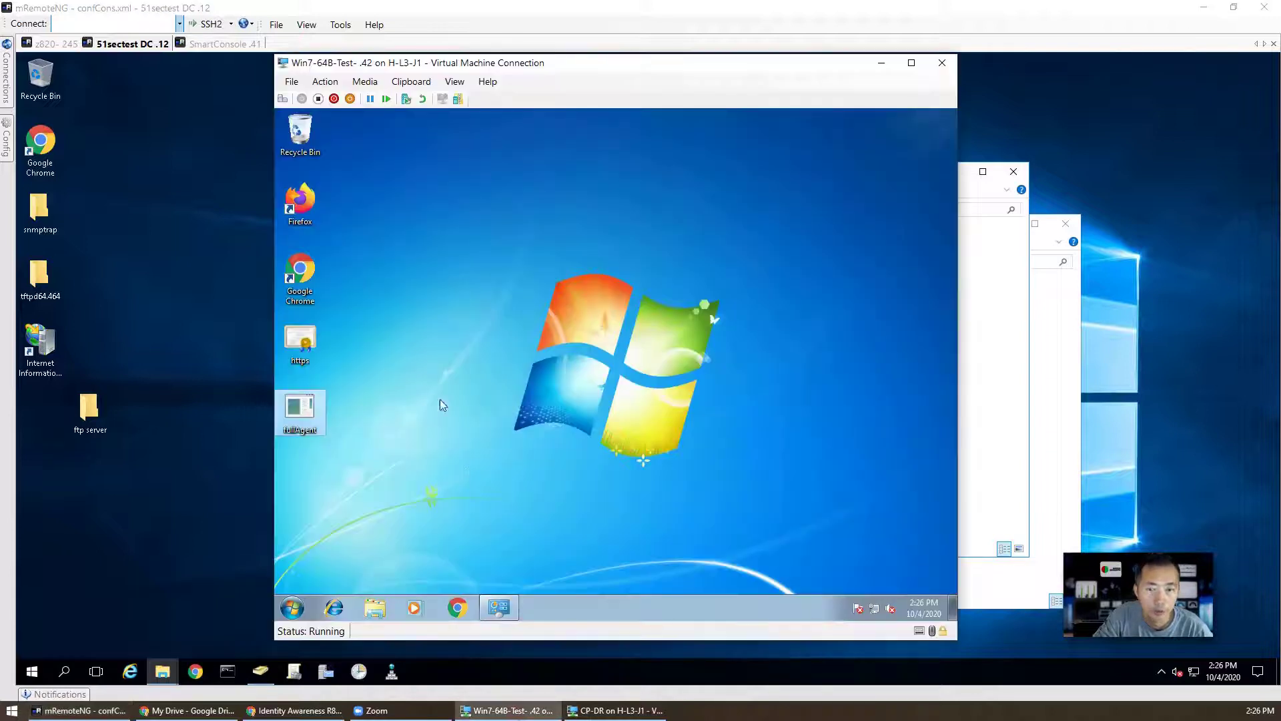
pyautogui.click(394, 608)
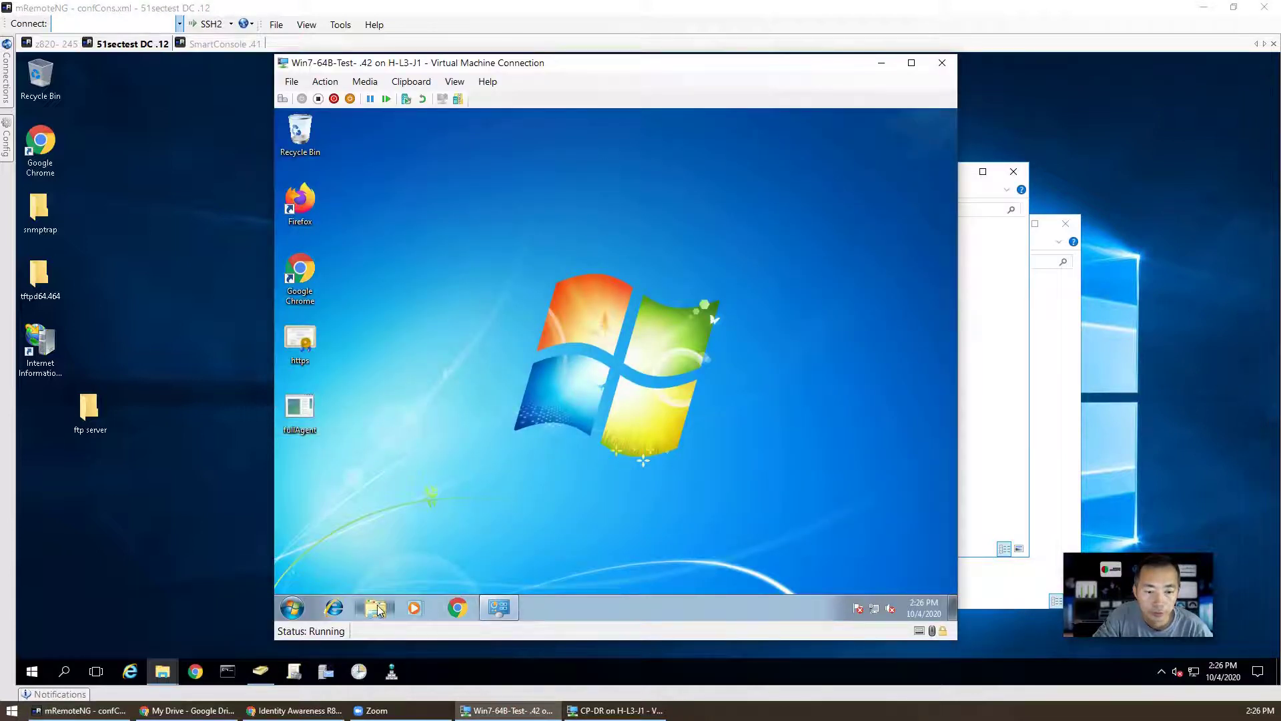
pyautogui.rightClick(287, 619)
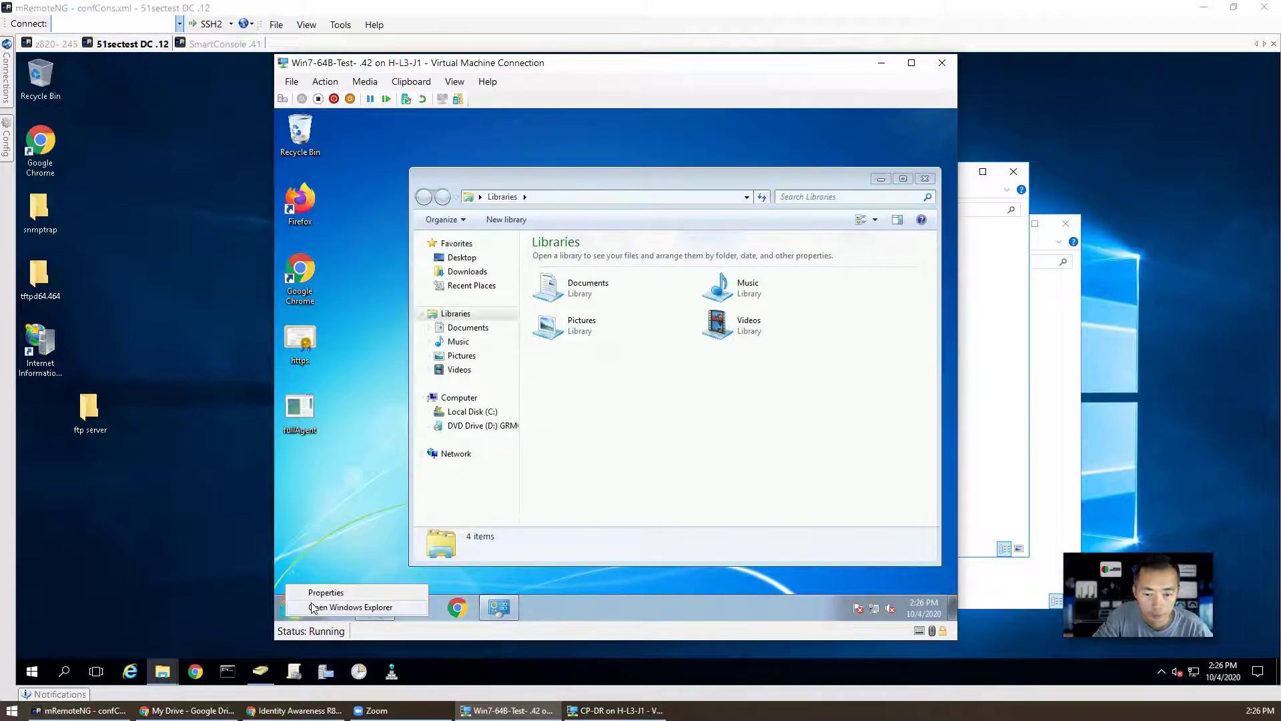
pyautogui.click(287, 613)
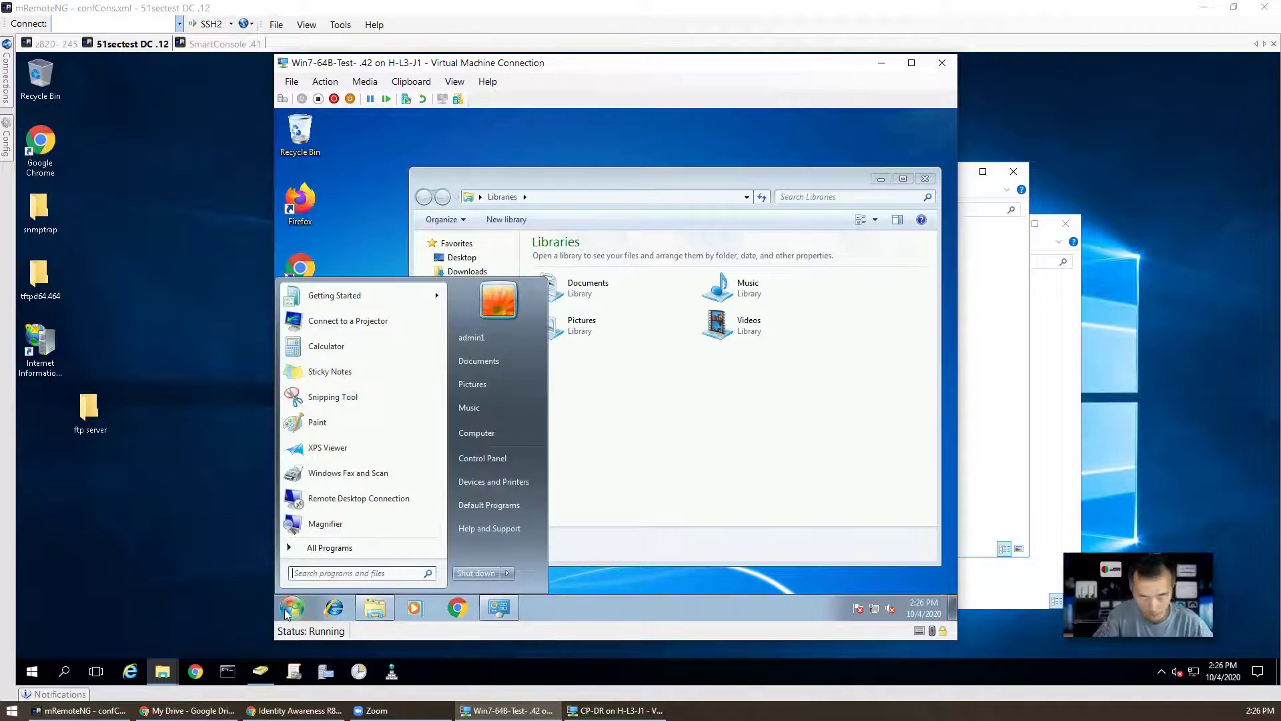
pyautogui.write('\\\\192.168')
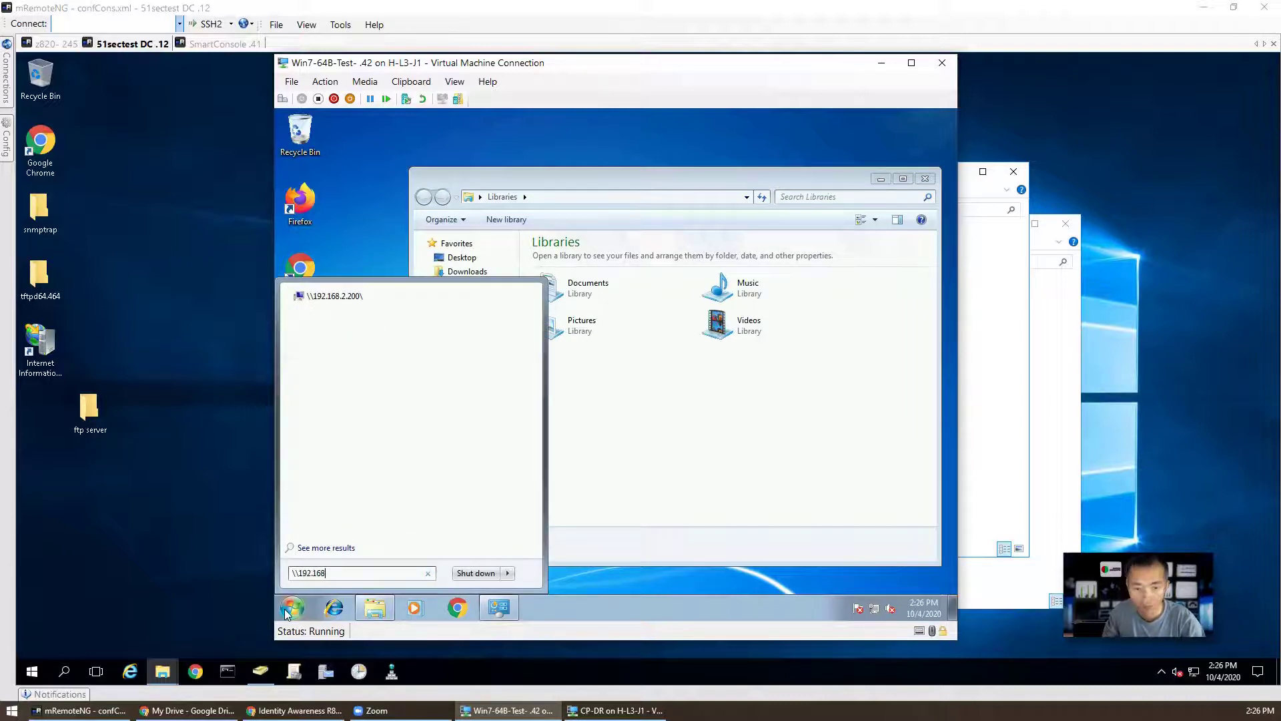
pyautogui.write('.2.200\\')
pyautogui.press('Return')
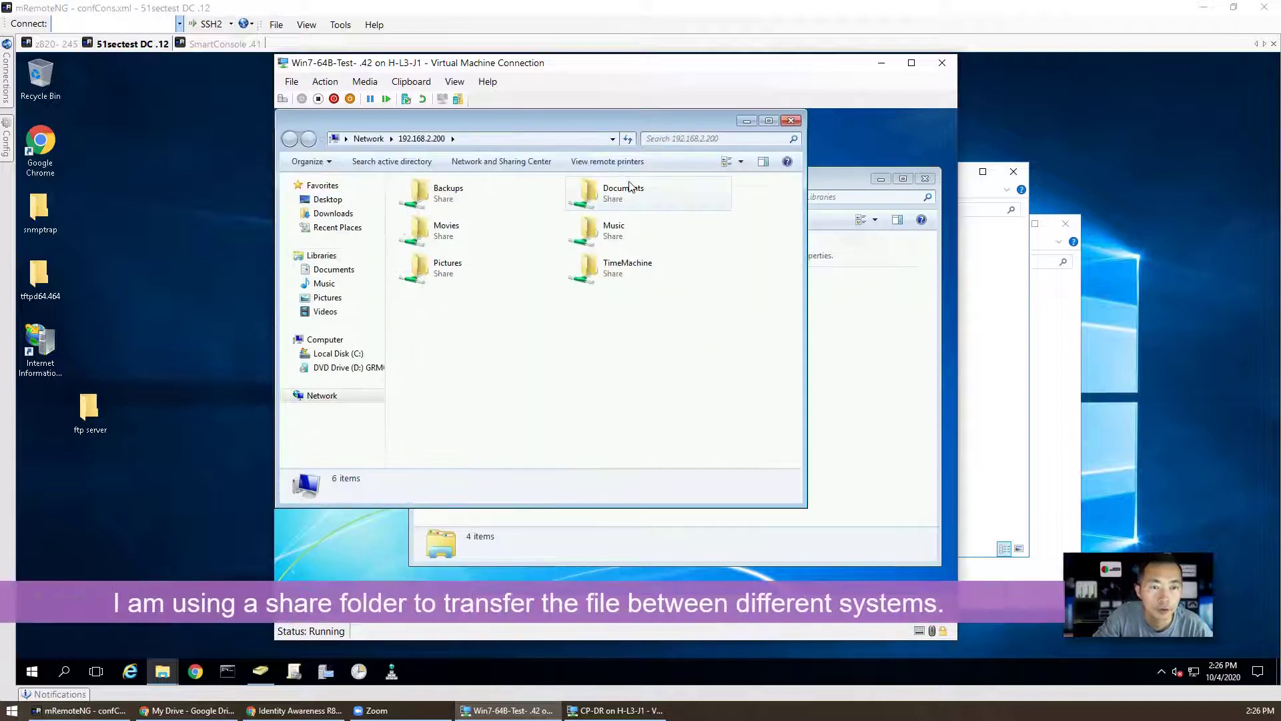
pyautogui.doubleClick(621, 192)
# Step: Move fullAgent from the share onto the desktop, replacing the older copy
pyautogui.click(442, 286)
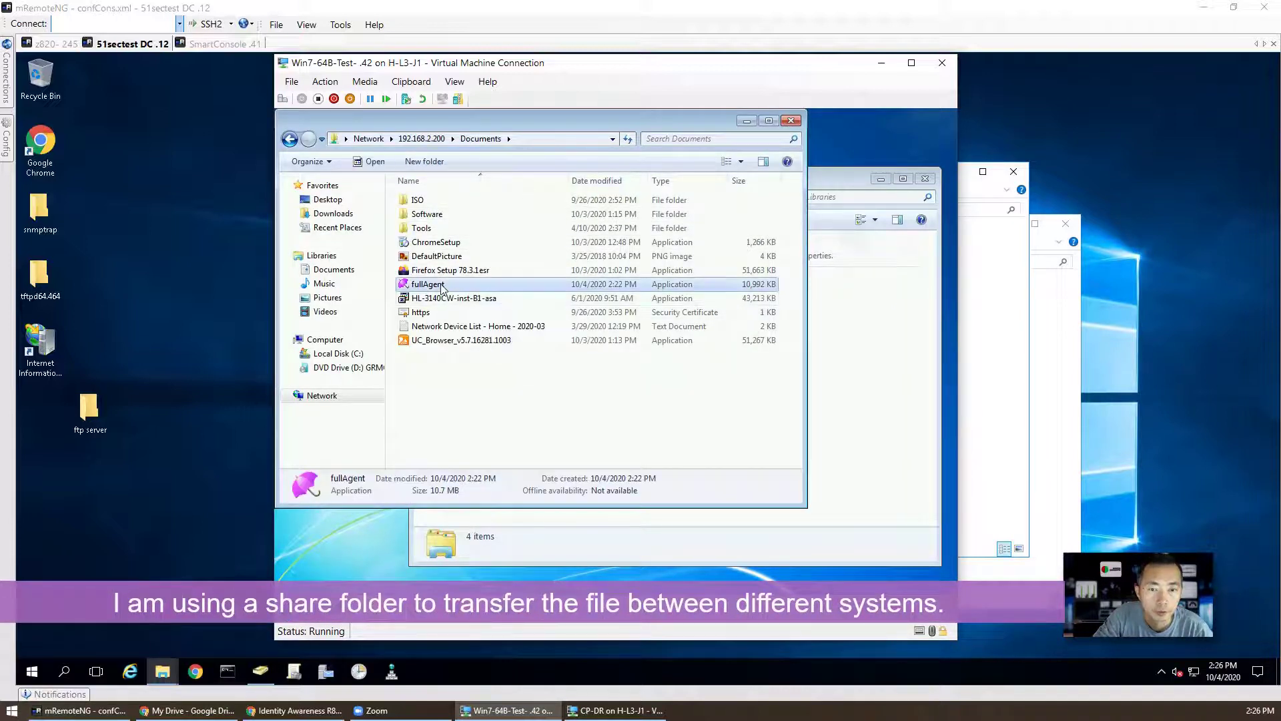
pyautogui.rightClick(442, 286)
pyautogui.press('Escape')
pyautogui.rightClick(321, 541)
pyautogui.click(354, 424)
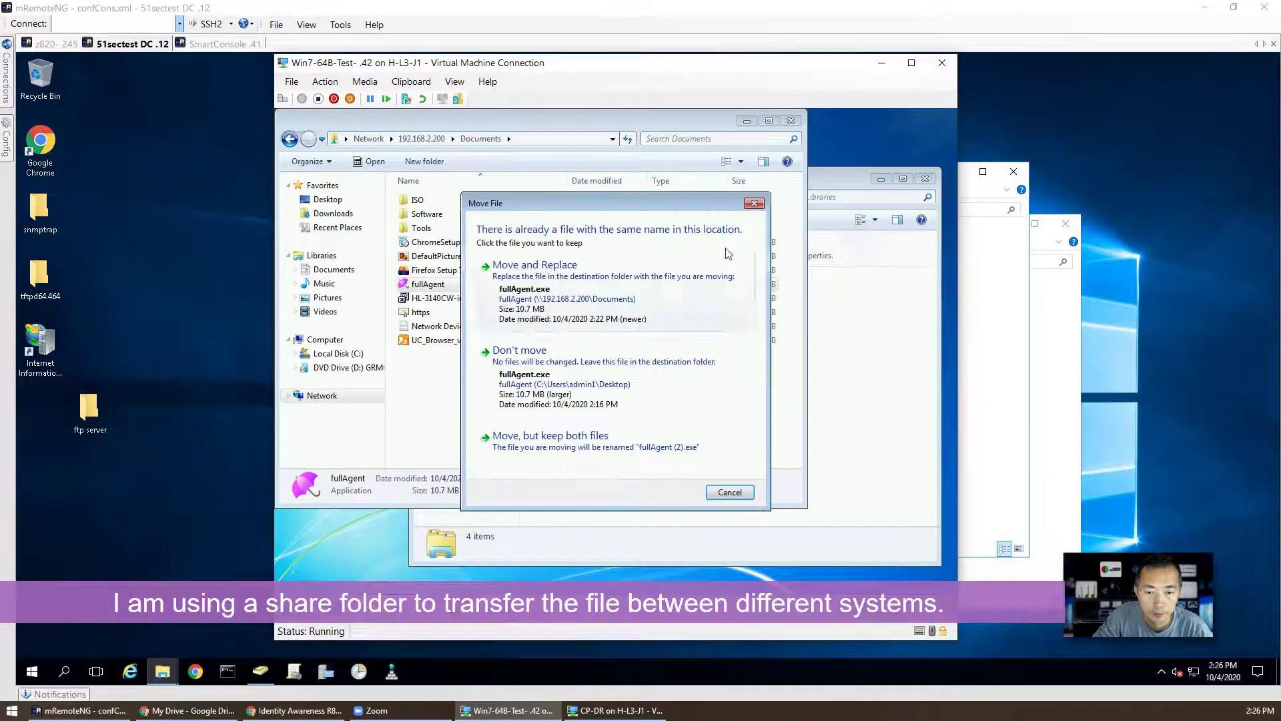
pyautogui.click(681, 273)
# Step: Close the share and Libraries windows and launch the fullAgent installer
pyautogui.click(791, 120)
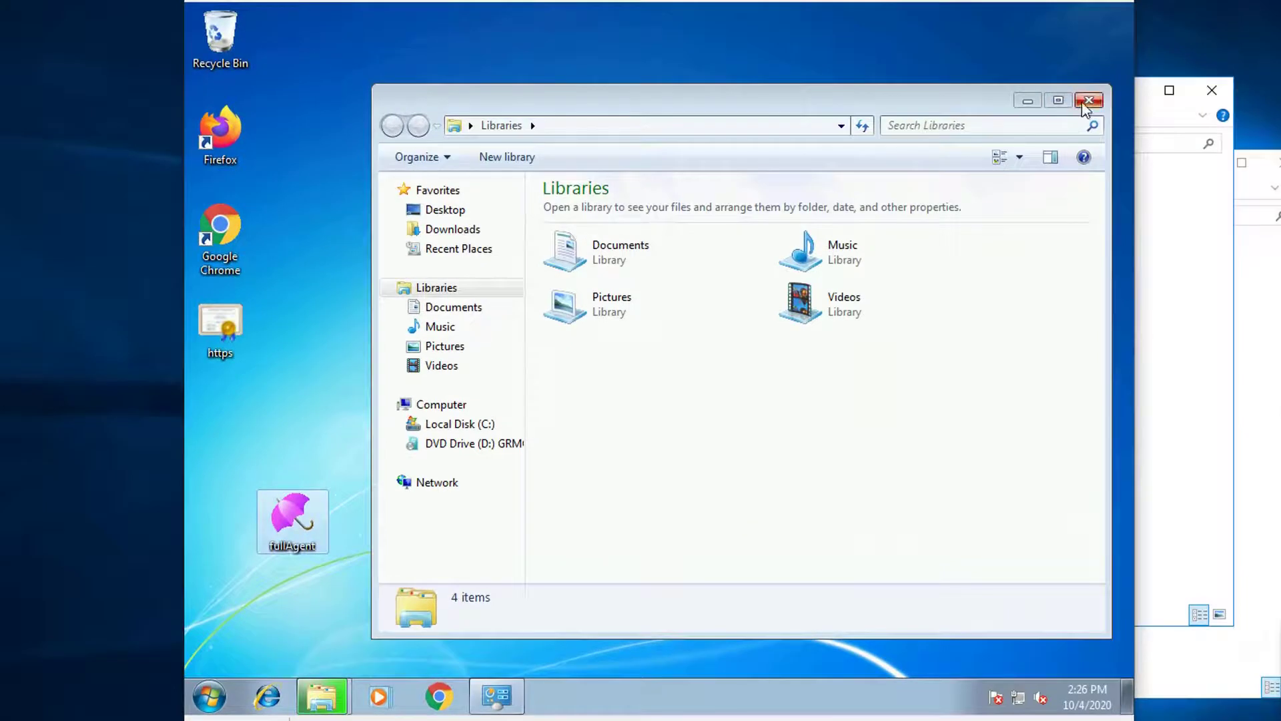
pyautogui.click(1088, 100)
pyautogui.doubleClick(294, 524)
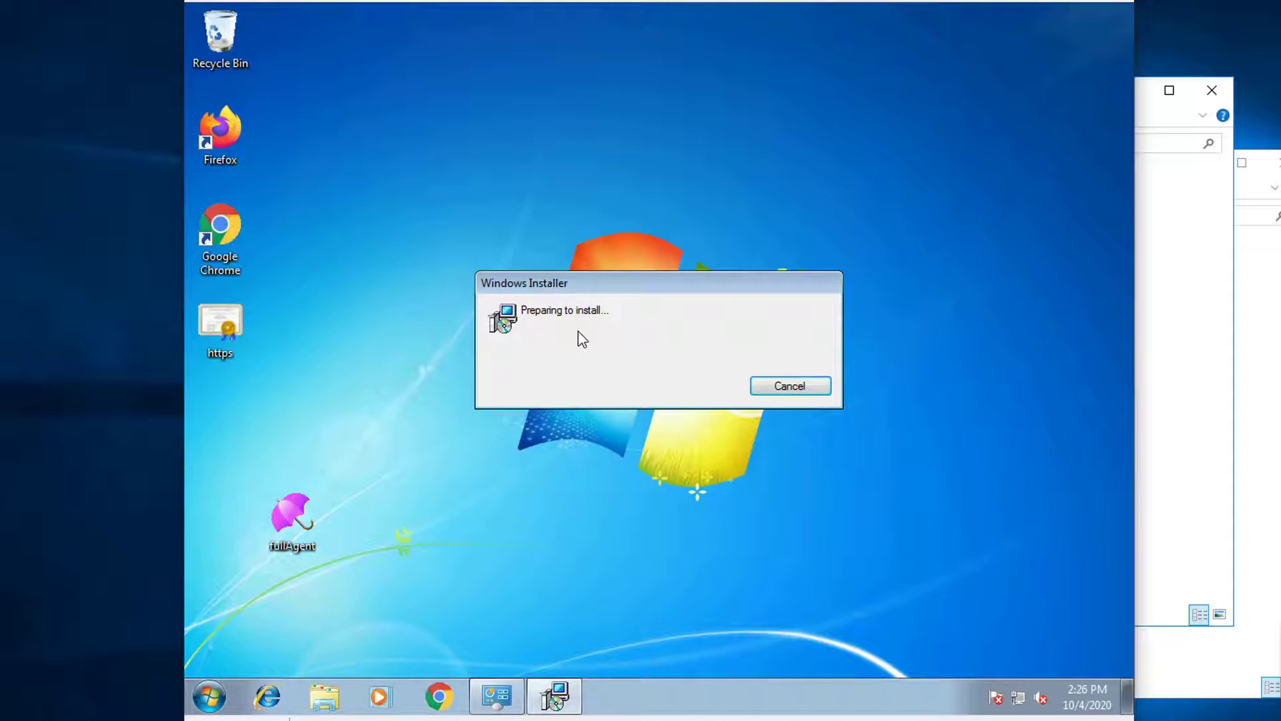
# Step: On the Win7 VM, open the Computer window and its system properties
pyautogui.click(209, 696)
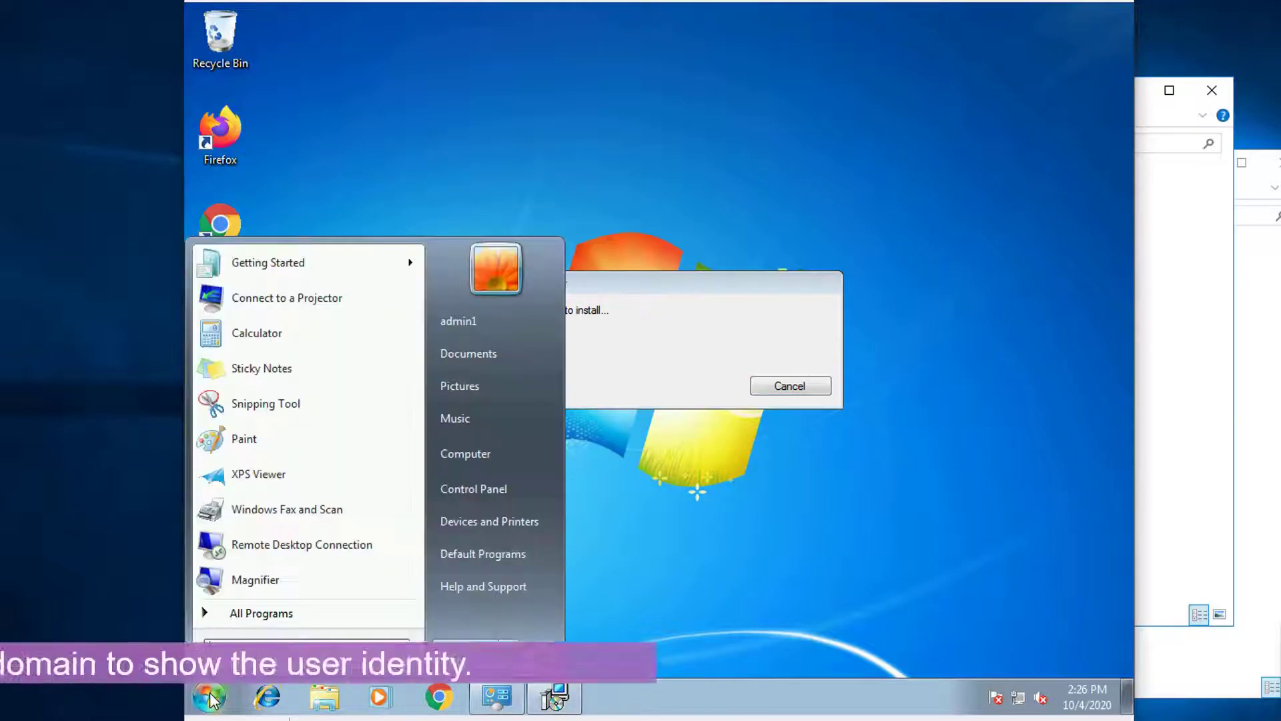
pyautogui.click(528, 453)
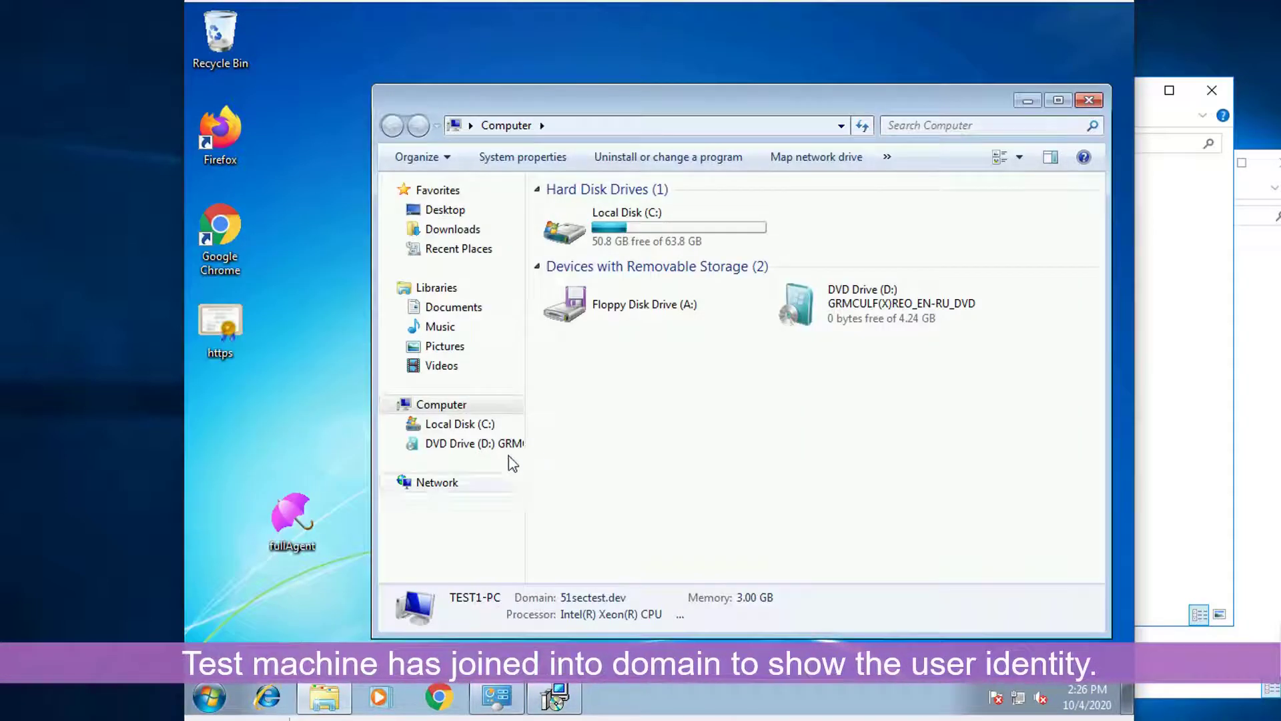
pyautogui.click(225, 688)
pyautogui.rightClick(524, 444)
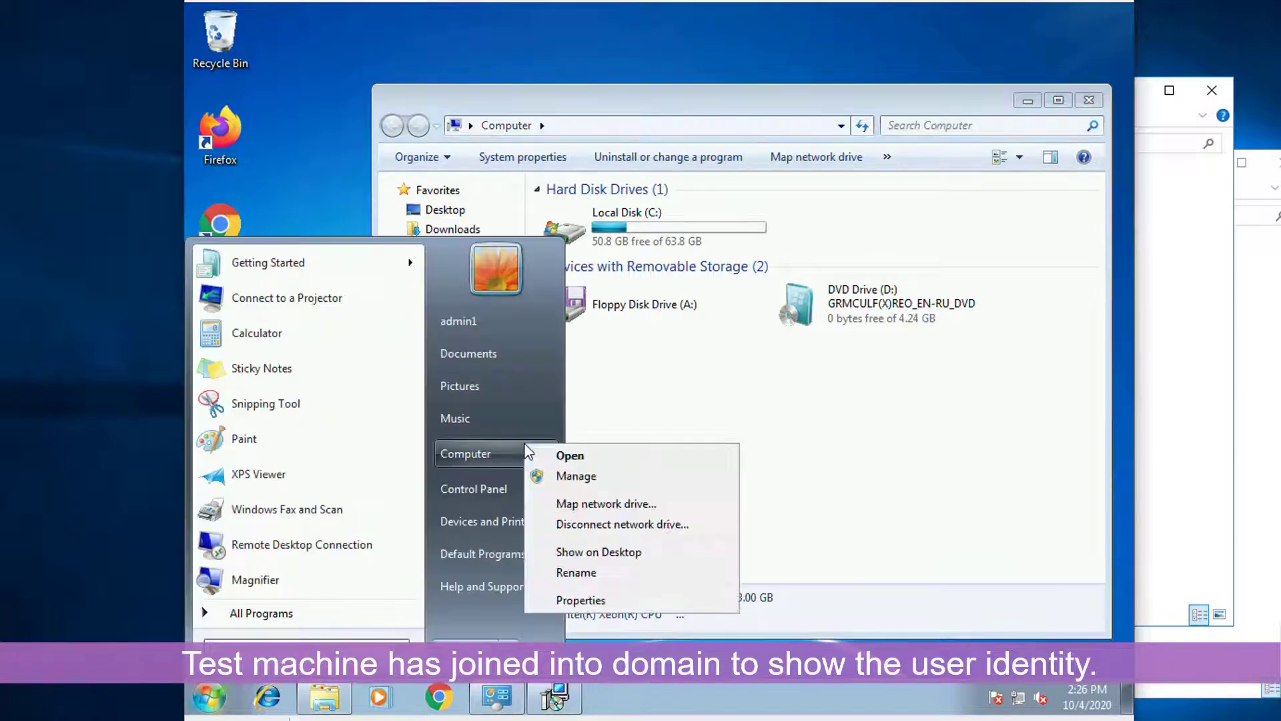
pyautogui.click(607, 598)
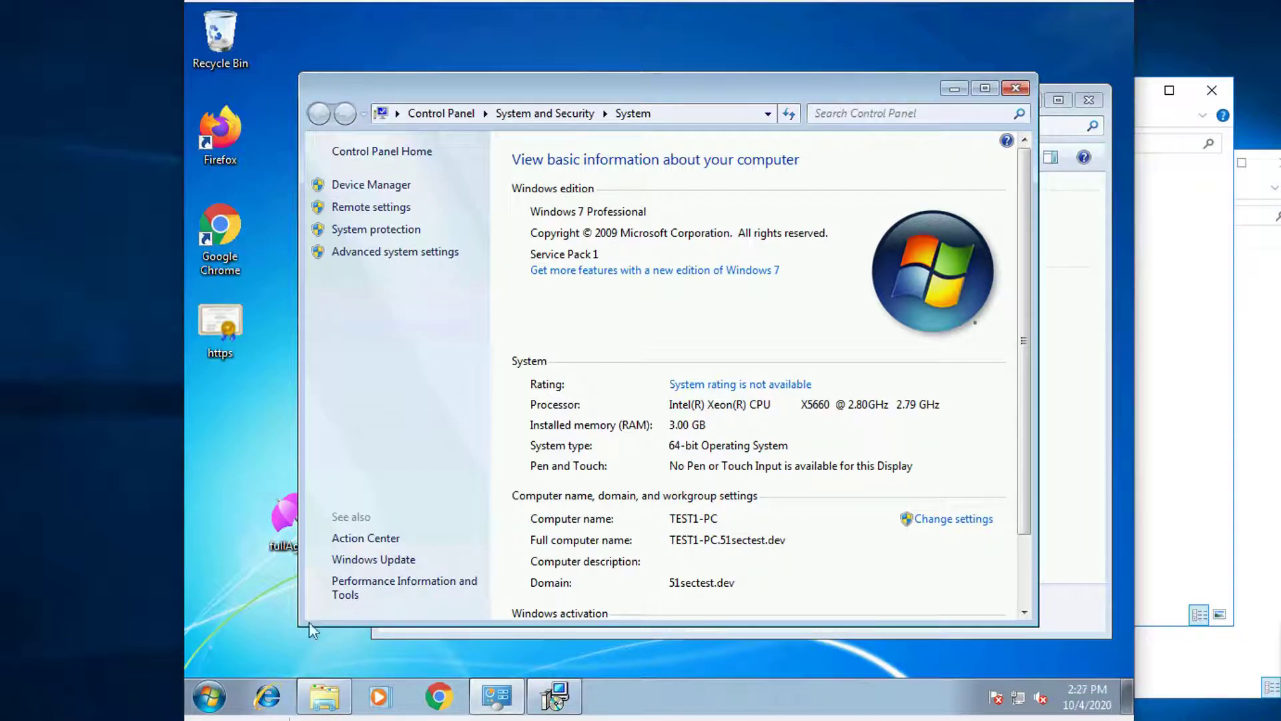
# Step: Close the system properties and Computer windows, leaving only the Windows Installer dialog
pyautogui.click(1018, 88)
pyautogui.click(212, 693)
pyautogui.click(742, 97)
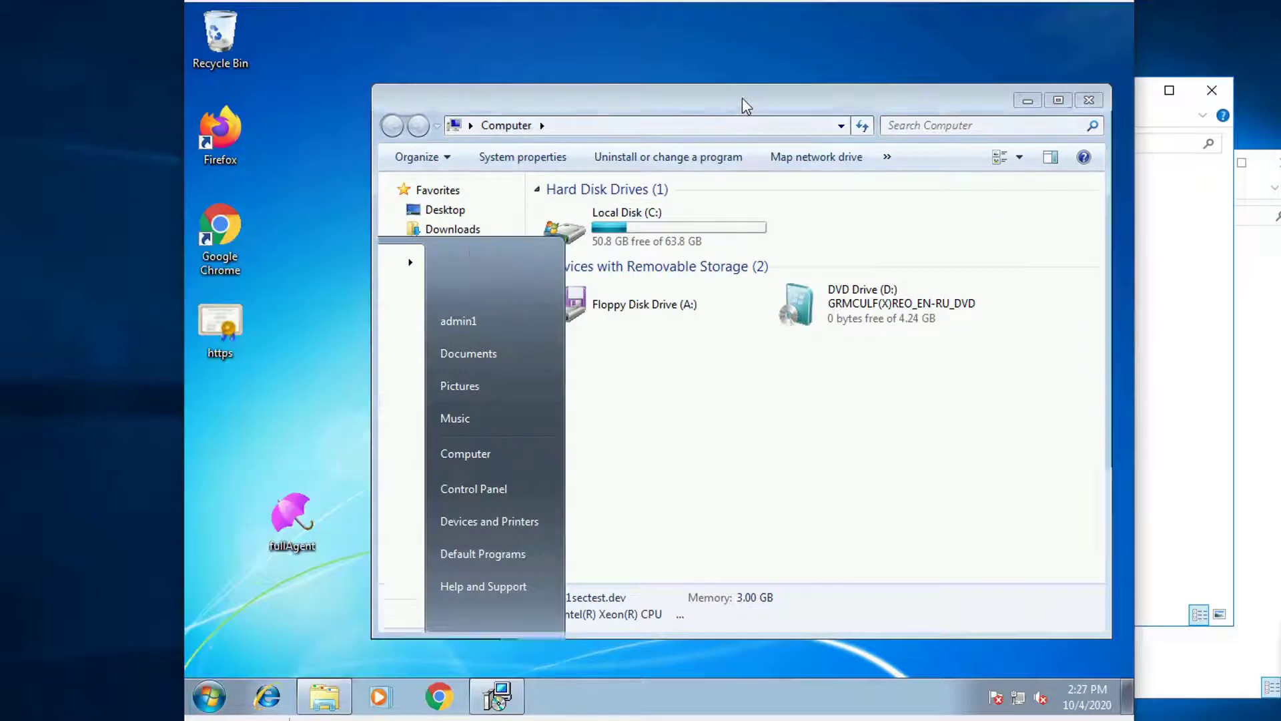
pyautogui.click(1088, 101)
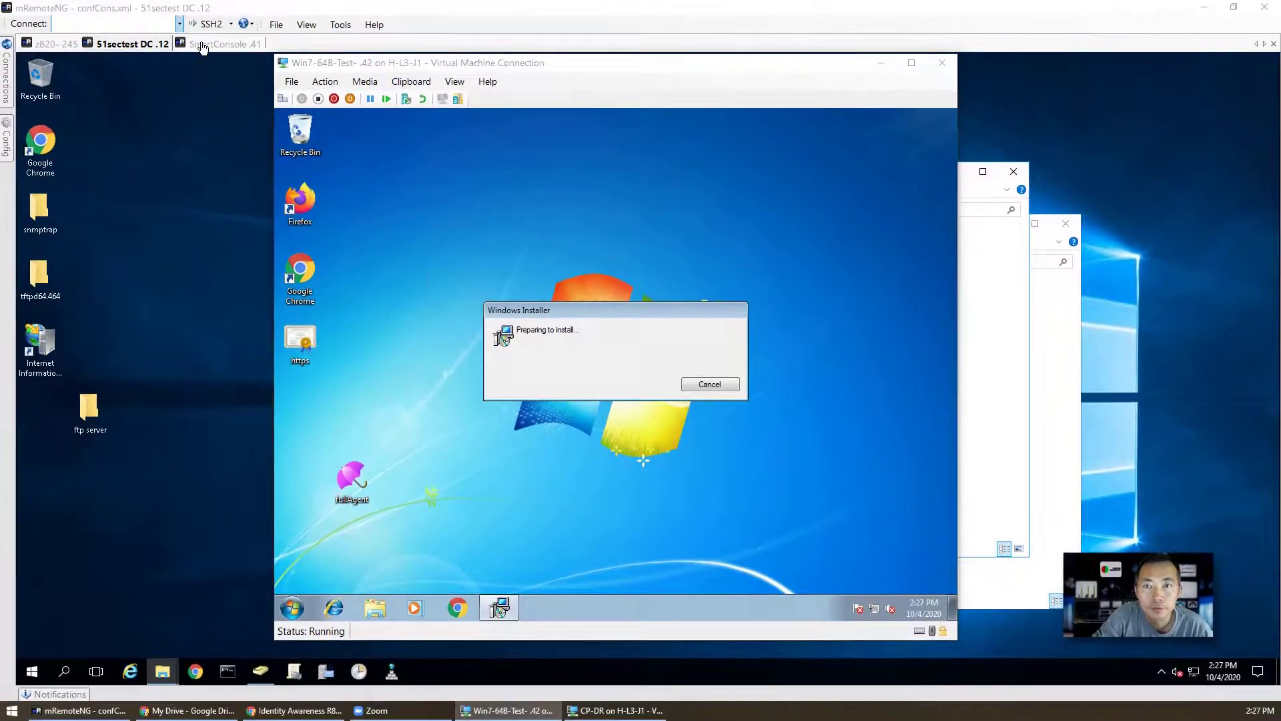
# Step: Open the CP-DR gateway's Identity Awareness page from Gateways & Servers
pyautogui.click(202, 44)
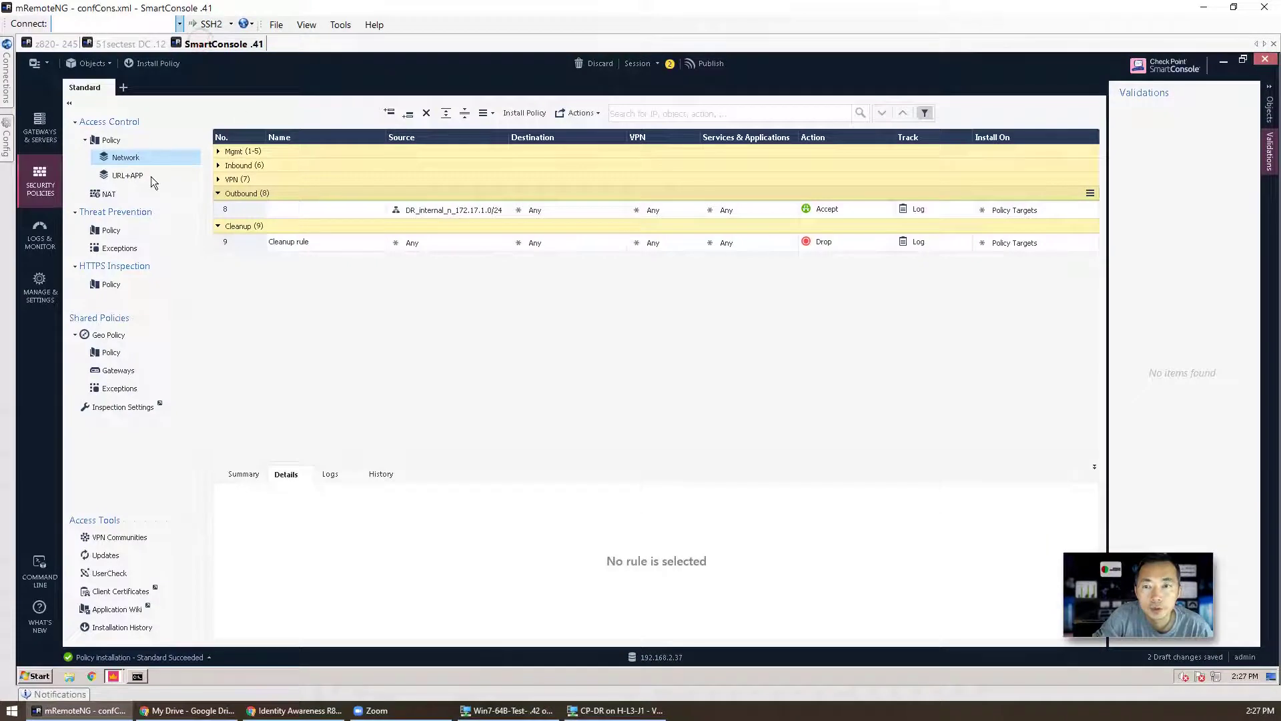
pyautogui.click(40, 133)
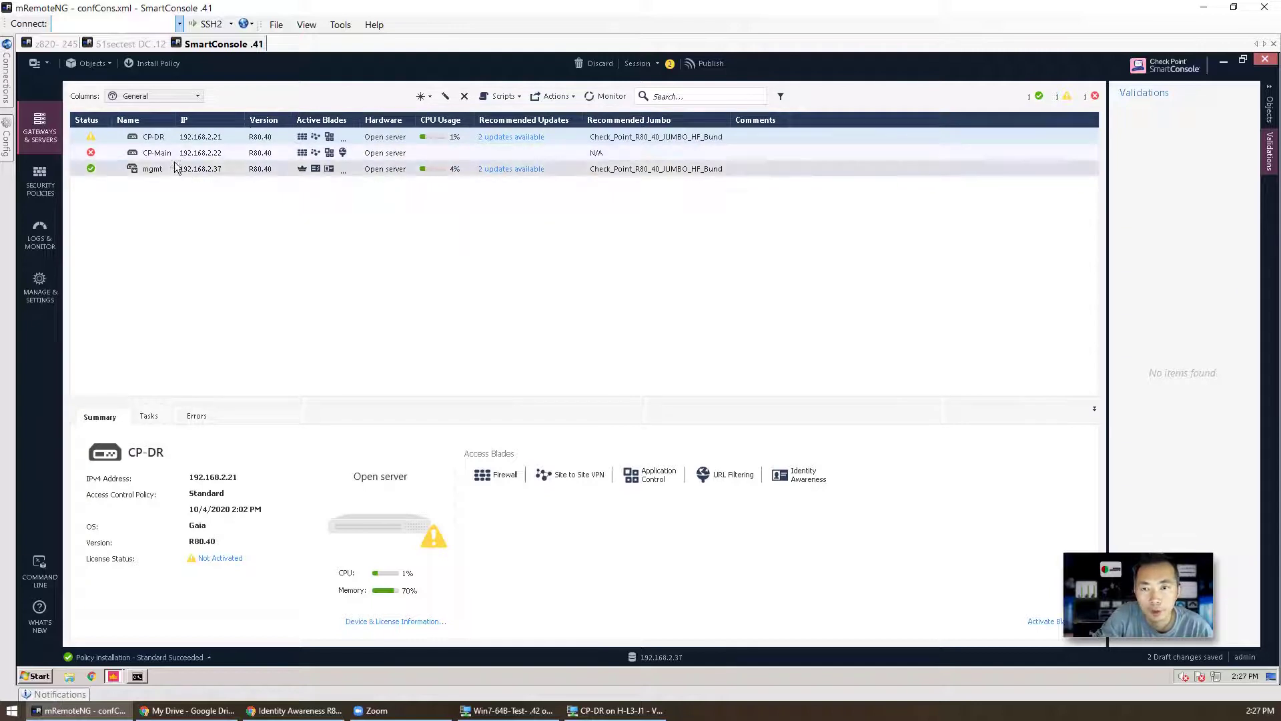
pyautogui.click(170, 138)
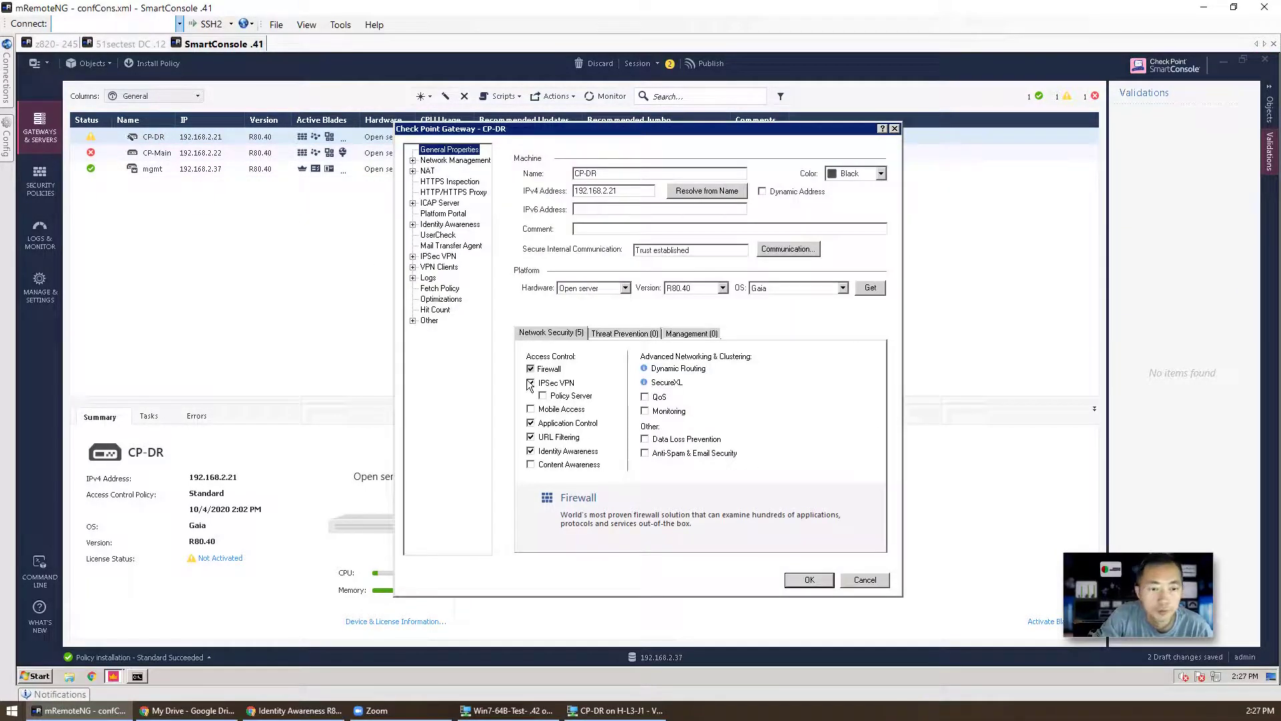
pyautogui.click(441, 225)
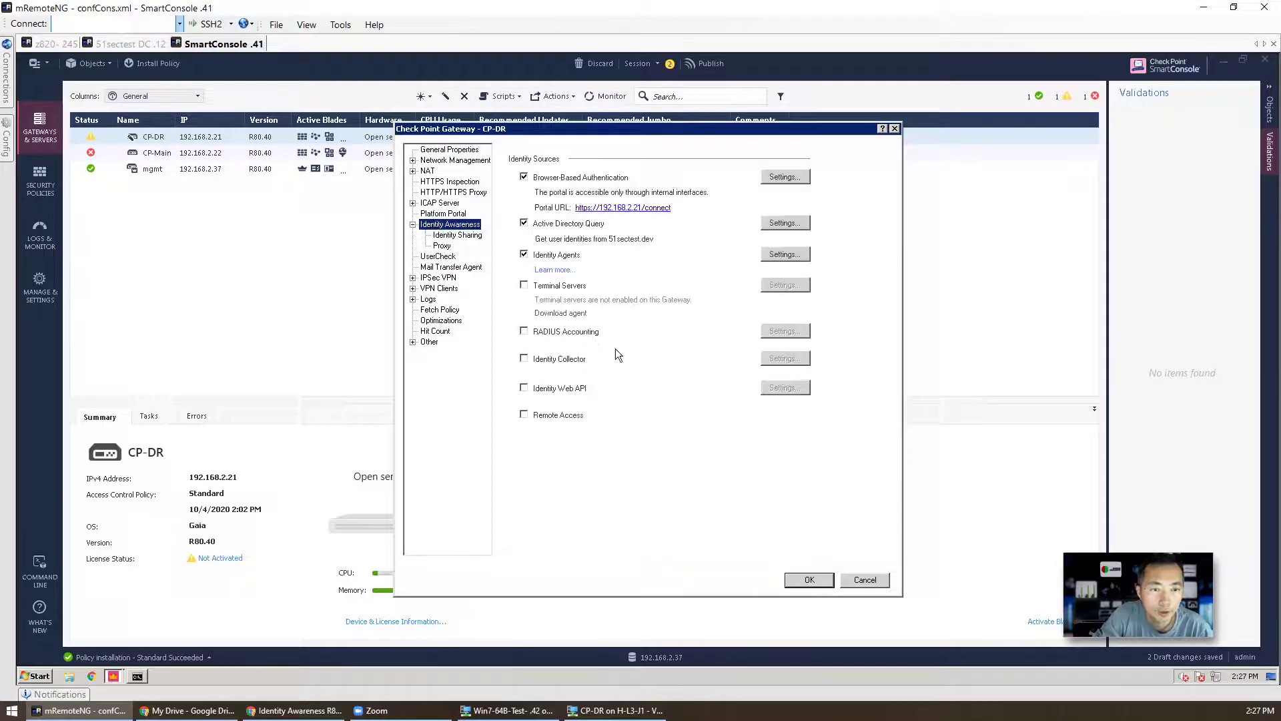
# Step: Tick Terminal Servers and enter its pre-shared secret in the Settings dialog
pyautogui.click(561, 285)
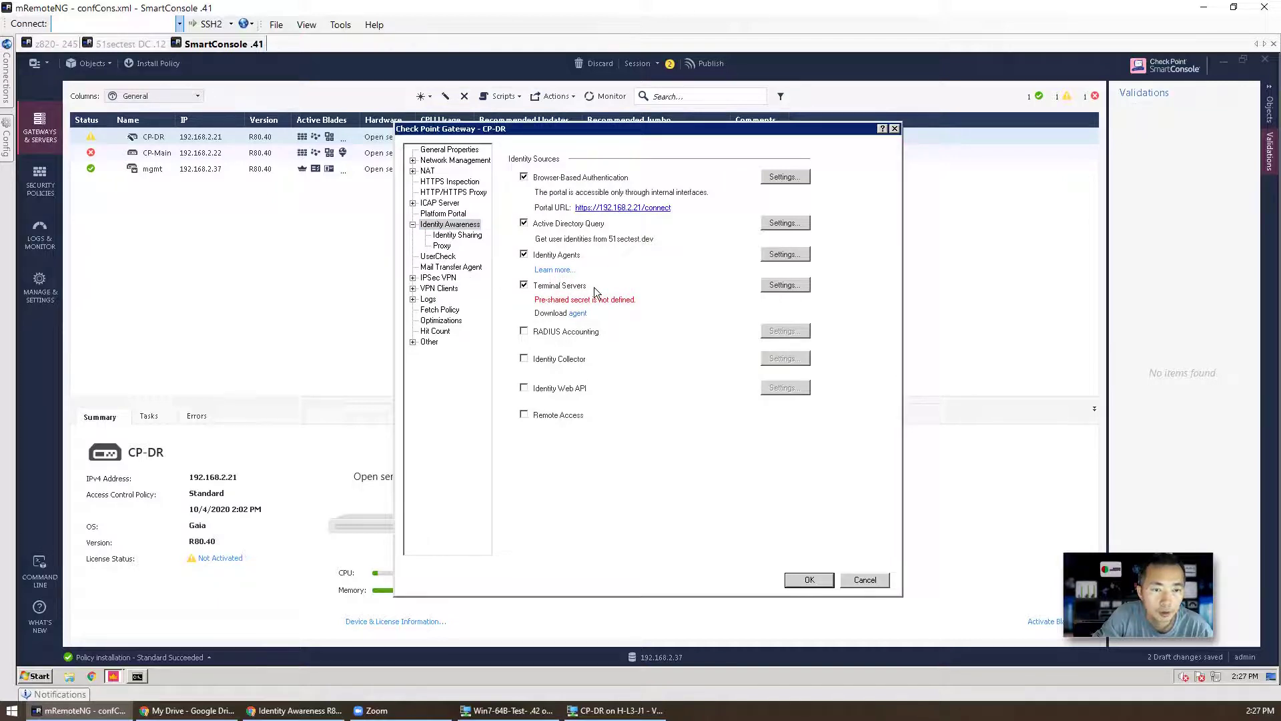
pyautogui.click(785, 285)
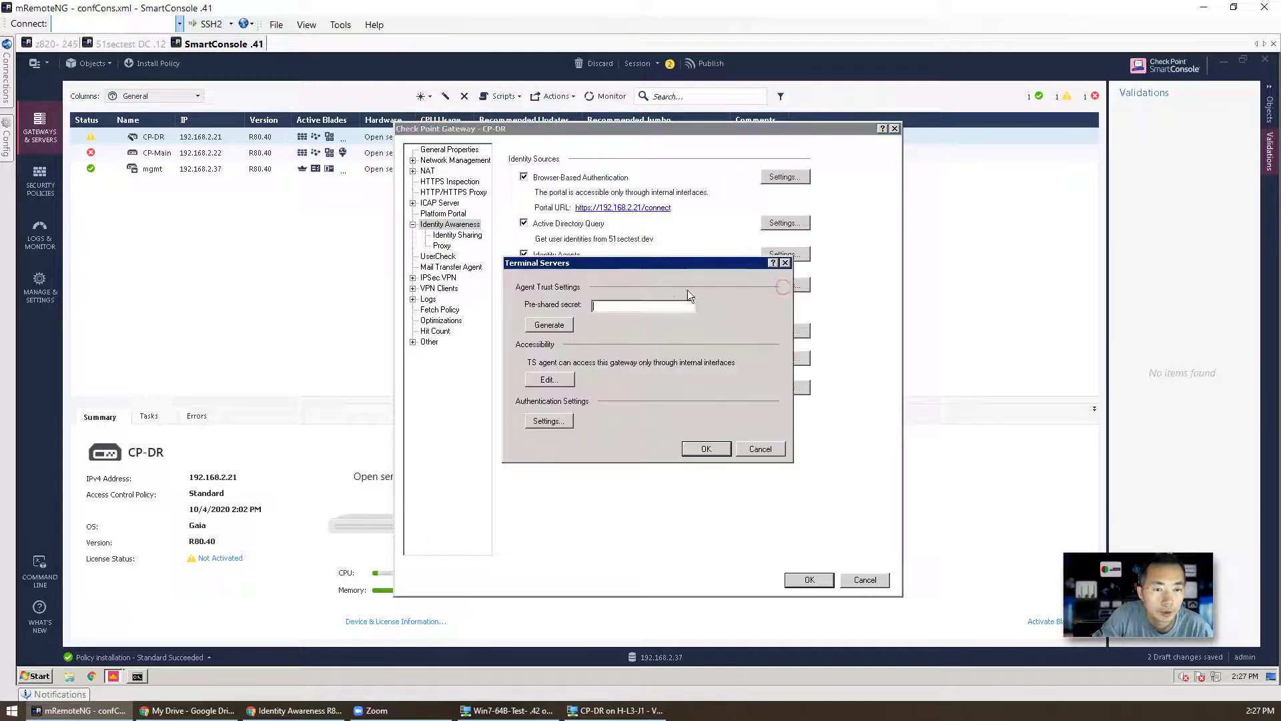
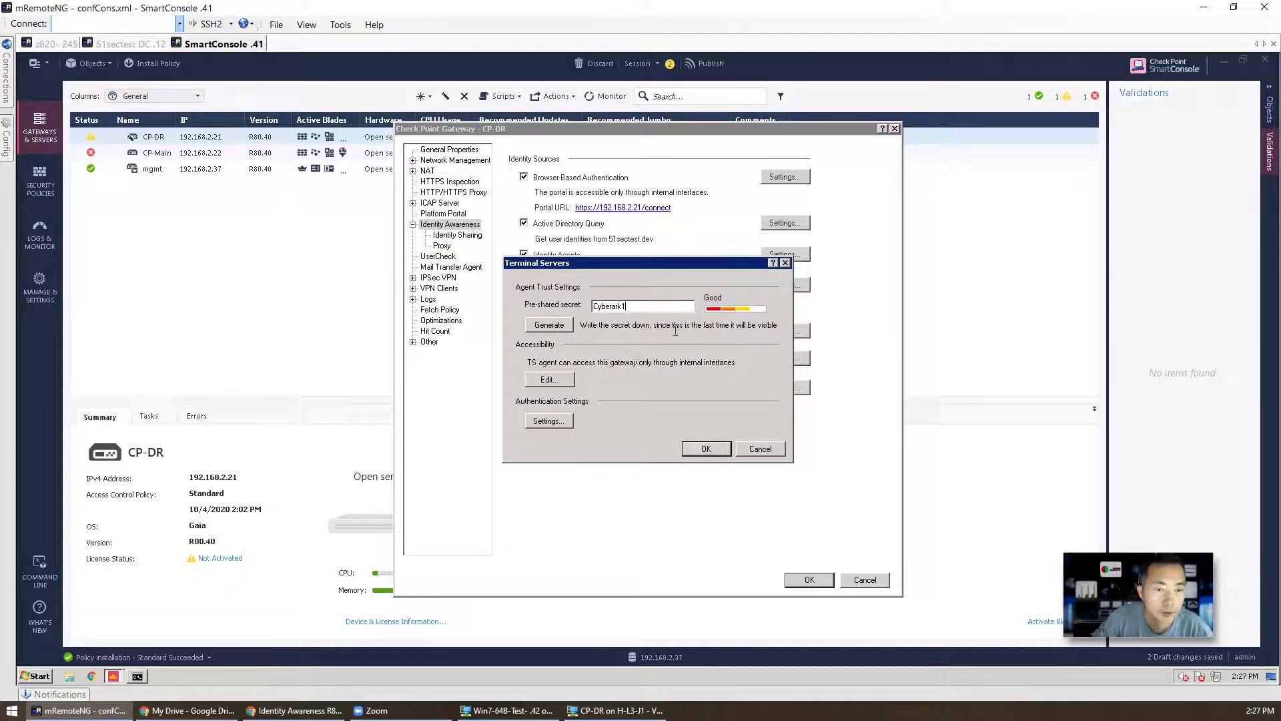
pyautogui.click(702, 449)
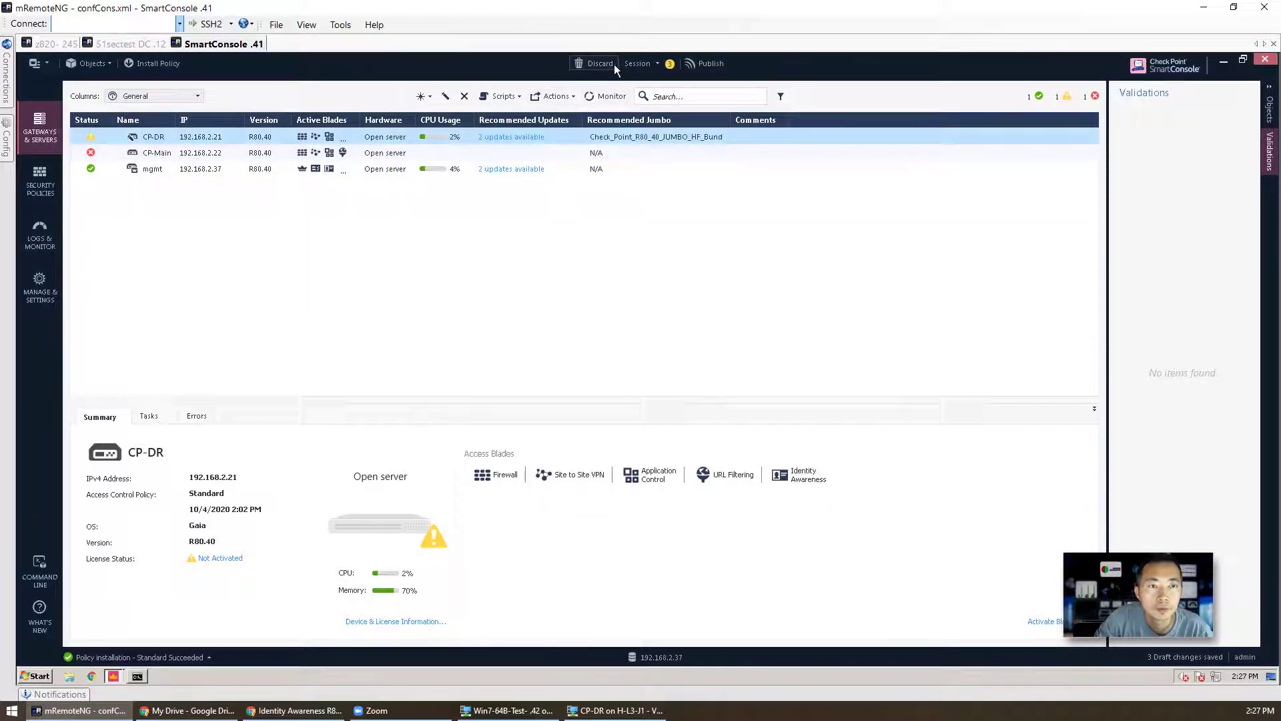
# Step: Publish the pending changes and approve the Identity Agent setup prompt on the VM
pyautogui.click(153, 63)
pyautogui.click(710, 445)
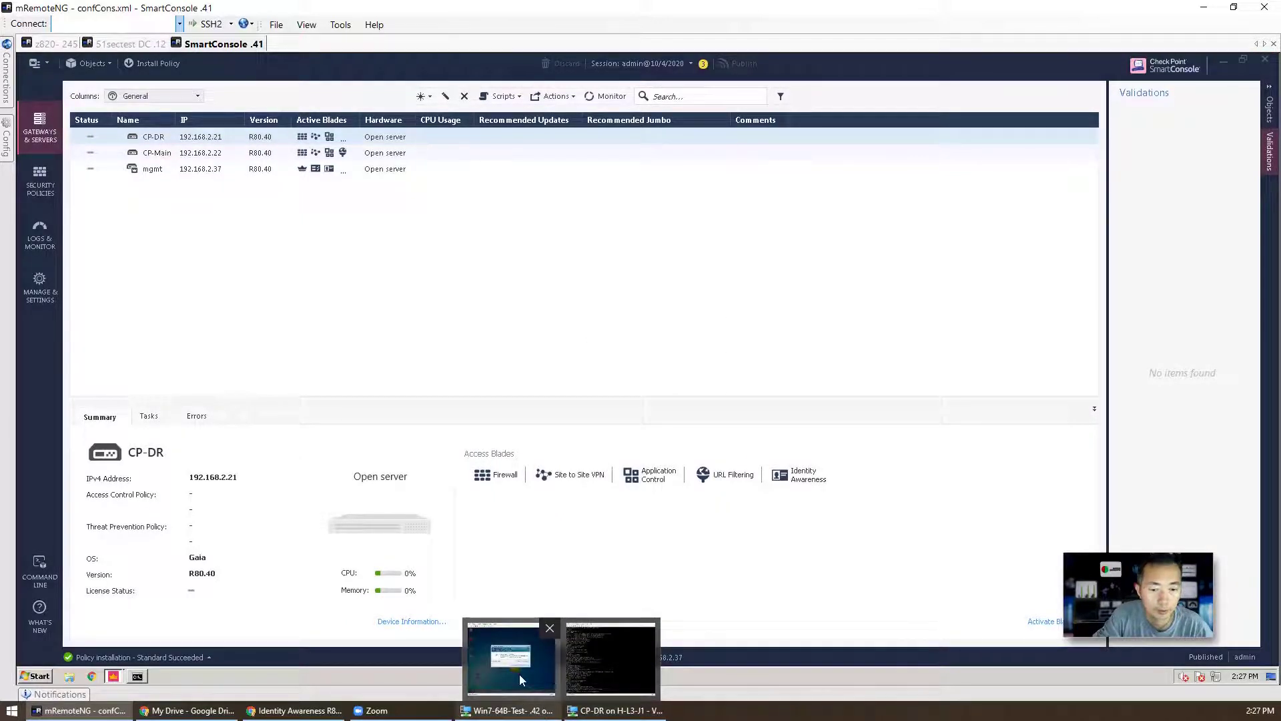
pyautogui.click(519, 674)
pyautogui.click(672, 371)
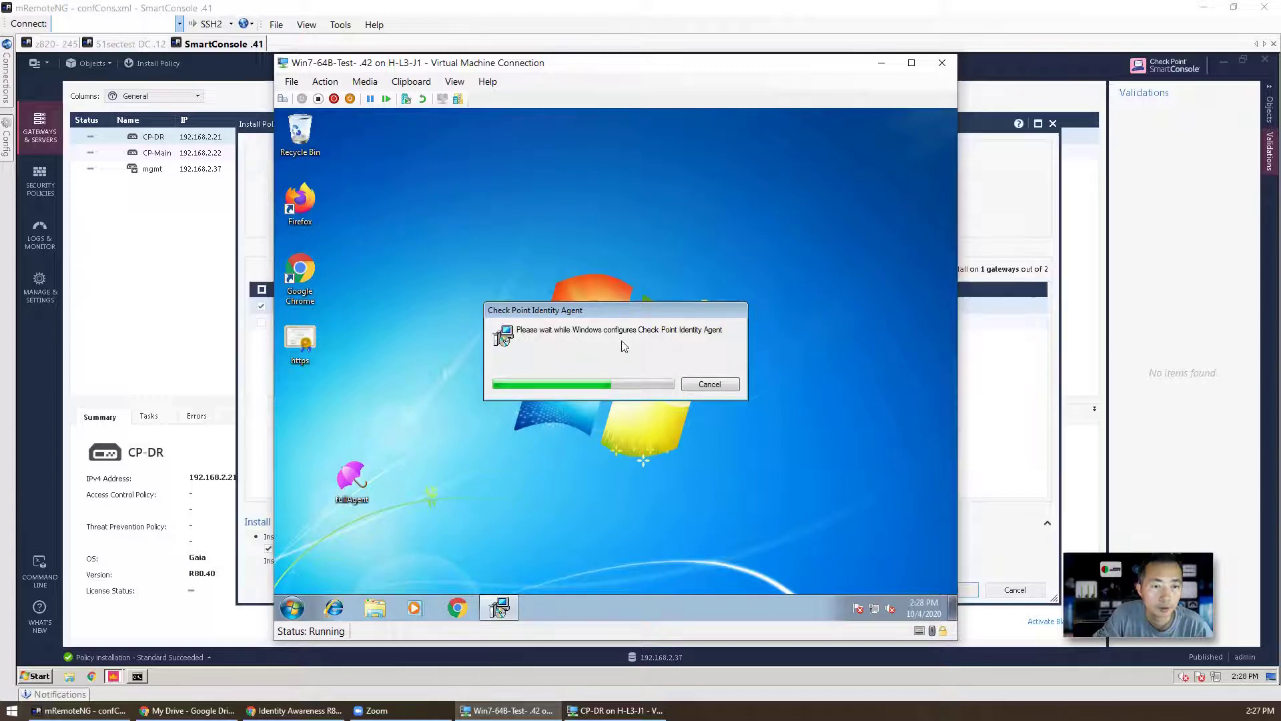
pyautogui.click(990, 425)
# Step: Cancel the policy install at the licence warning and return to Security Policies
pyautogui.click(949, 589)
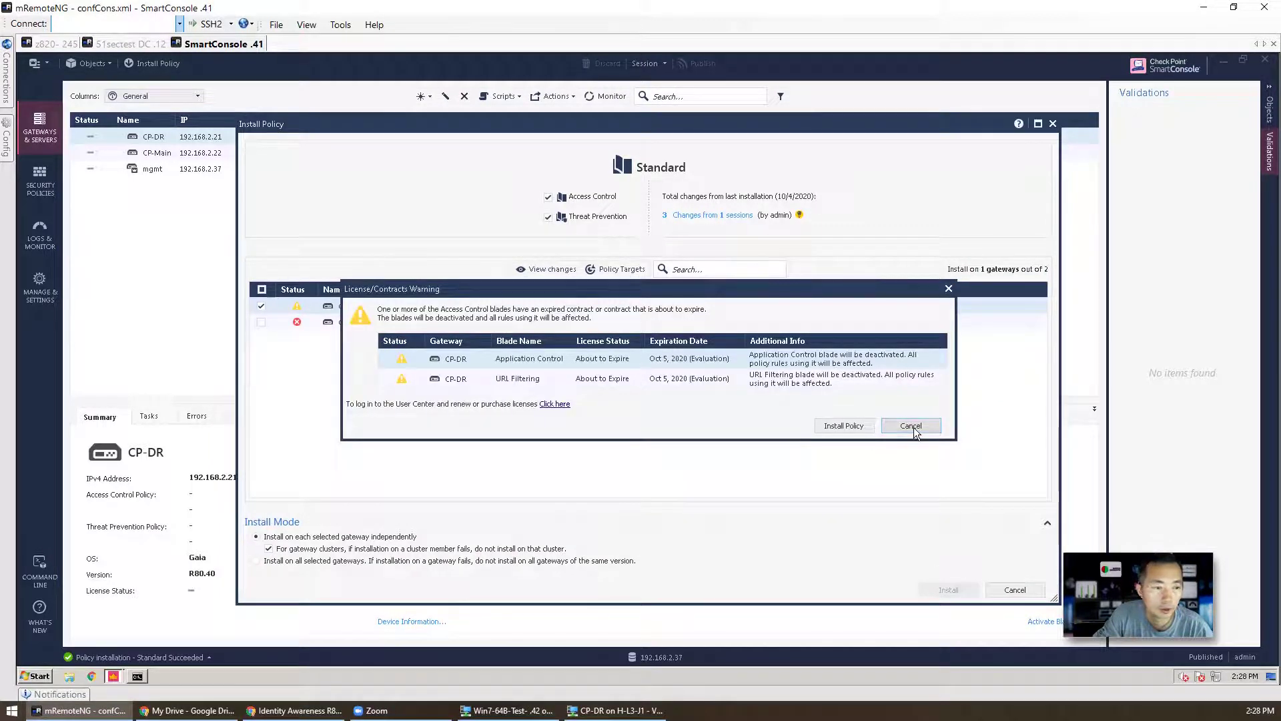
pyautogui.click(912, 426)
pyautogui.click(1015, 590)
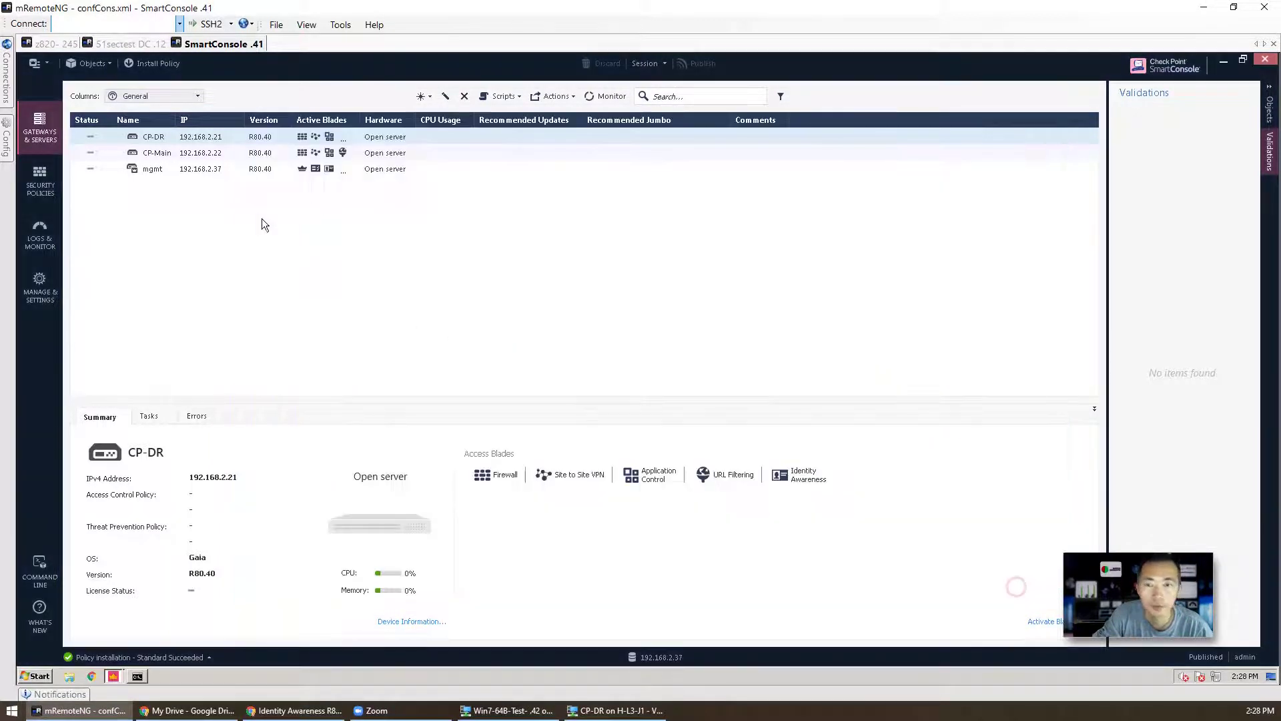
pyautogui.click(48, 188)
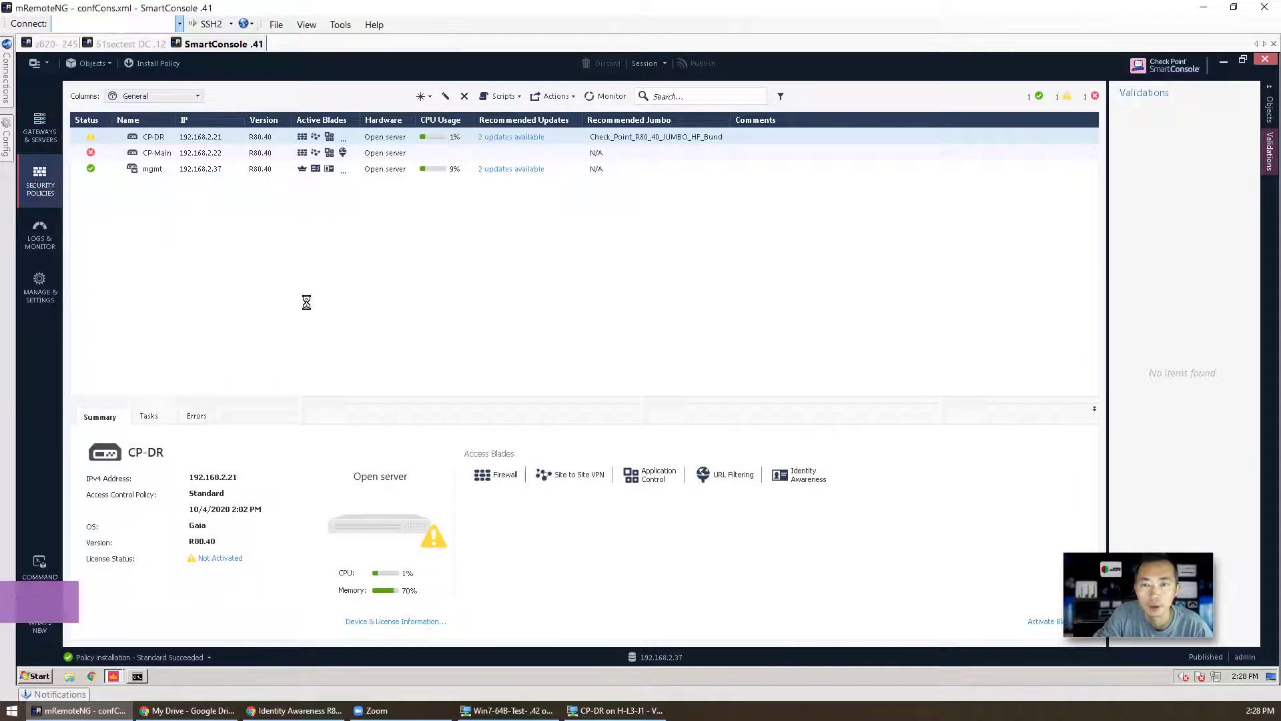
# Step: Insert a new empty rule 8 in the Outbound section
pyautogui.click(234, 216)
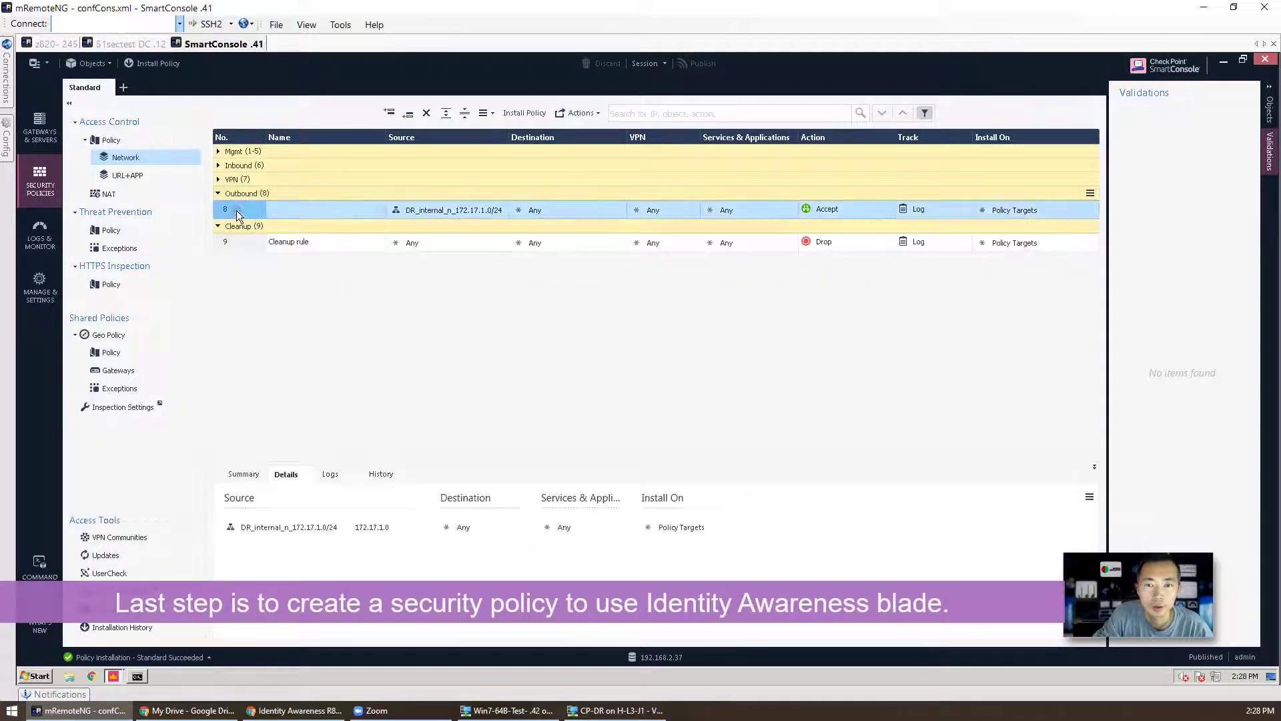
pyautogui.rightClick(243, 212)
pyautogui.click(376, 239)
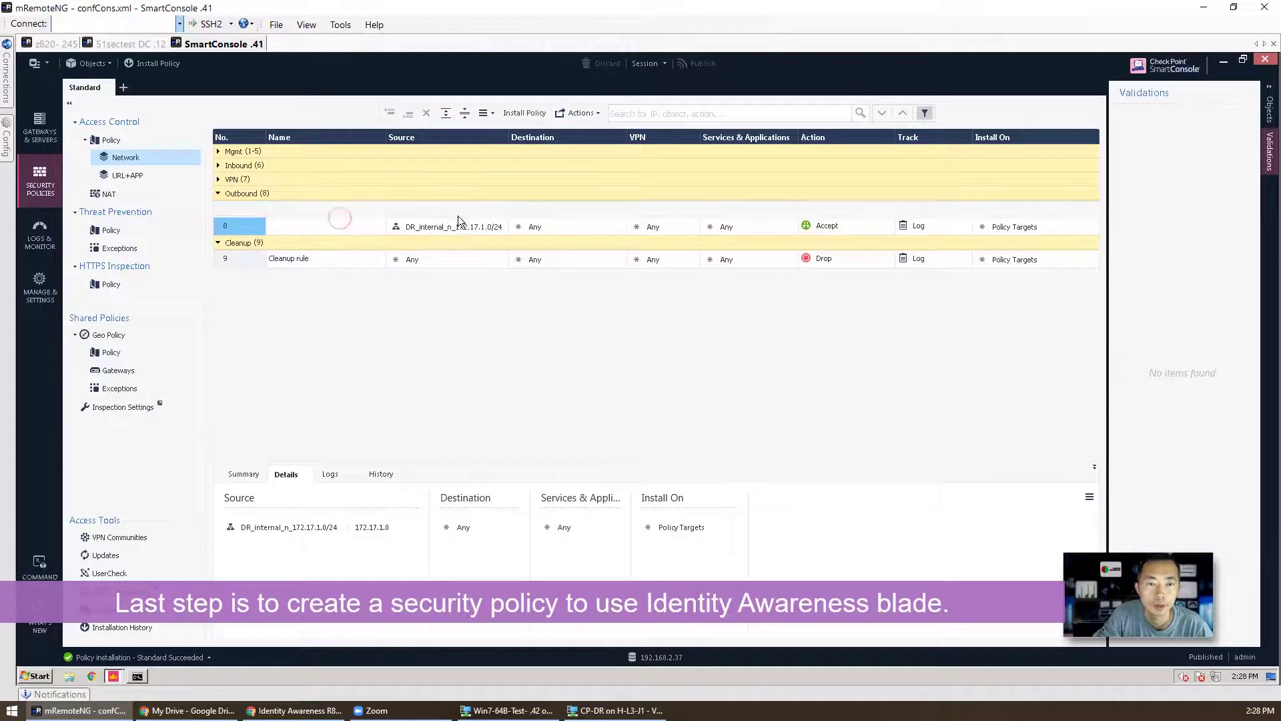
# Step: Set rule 8's source to a new 'Identified Users' access role containing user admin1
pyautogui.click(502, 207)
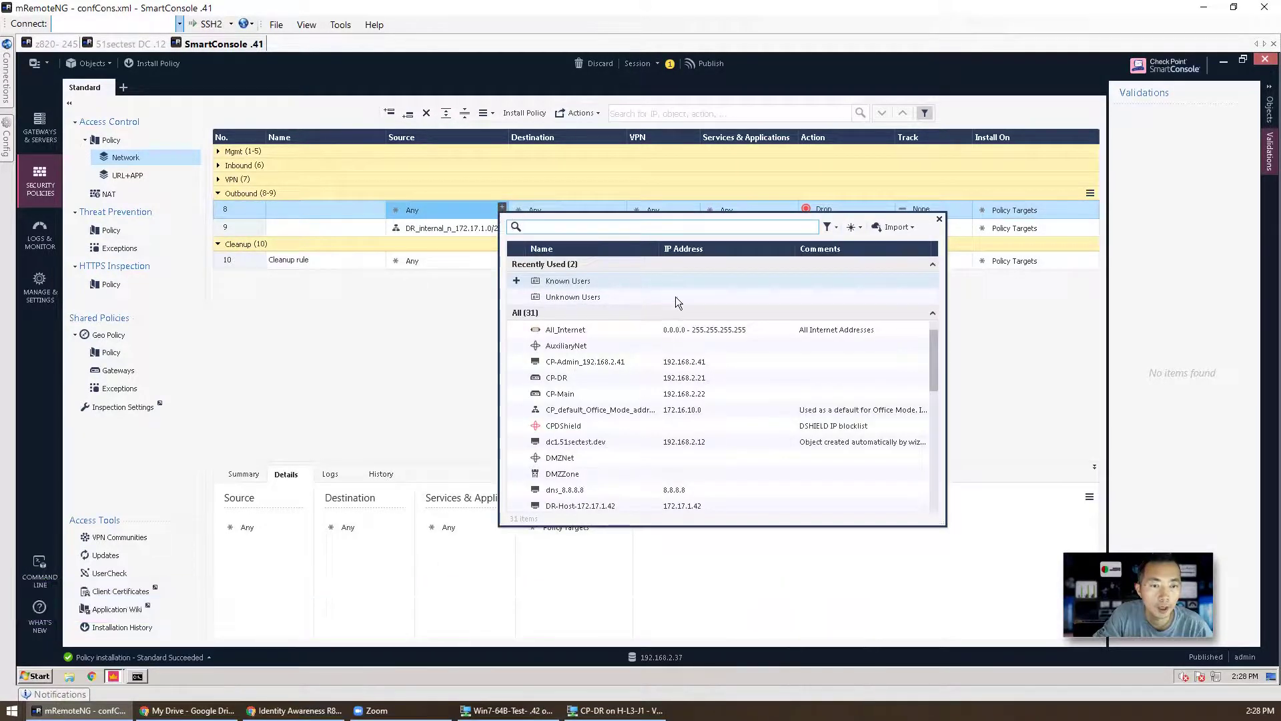
pyautogui.click(859, 230)
pyautogui.click(886, 274)
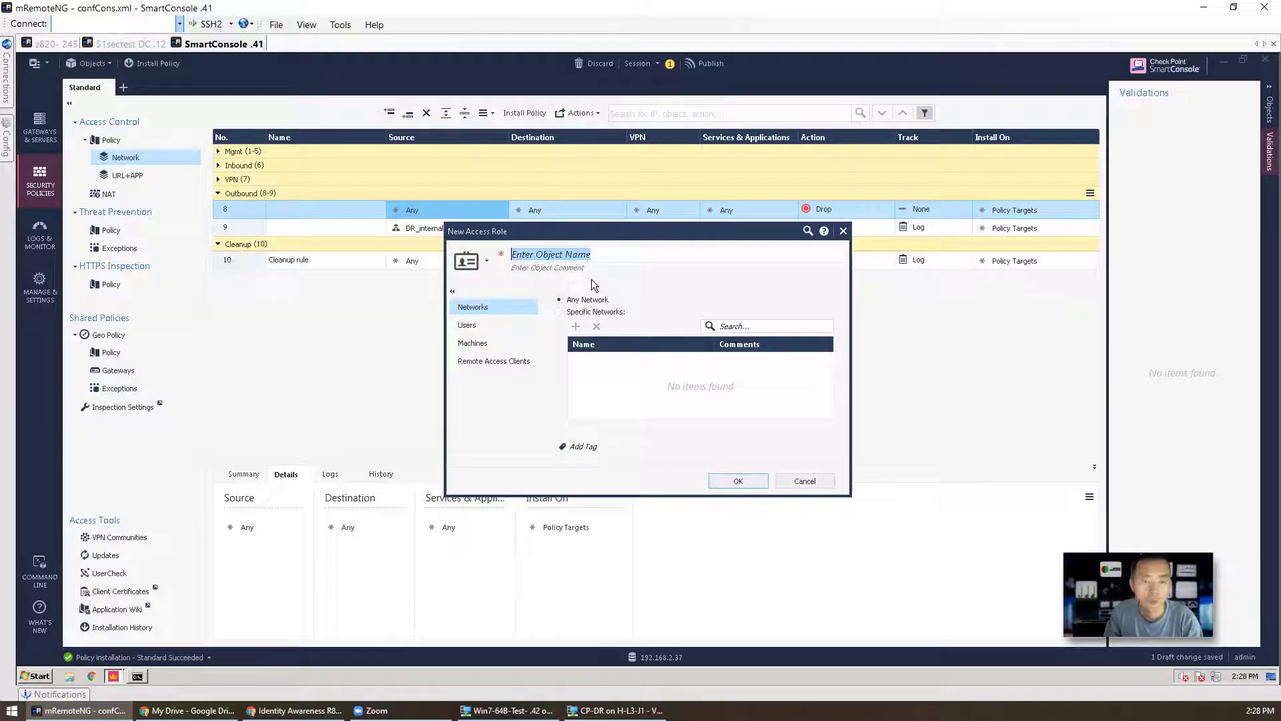
pyautogui.write('I')
pyautogui.press('BackSpace')
pyautogui.write('Identifie')
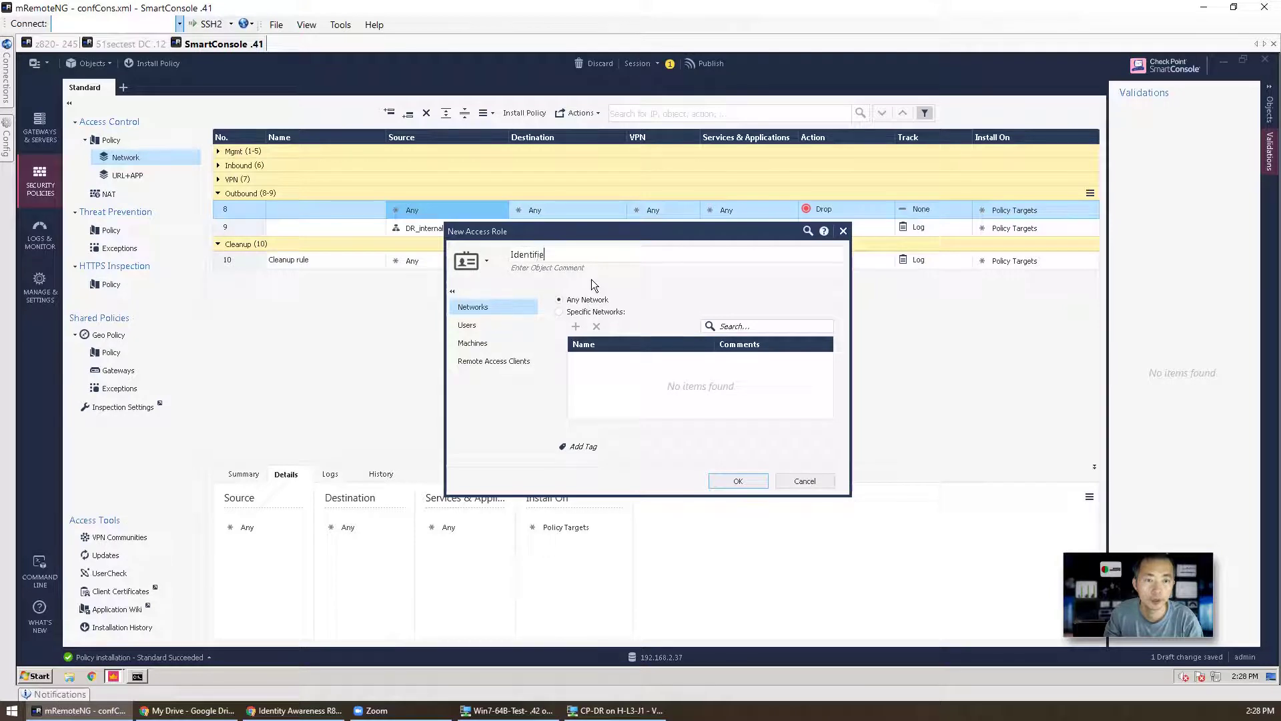
pyautogui.write('d Users')
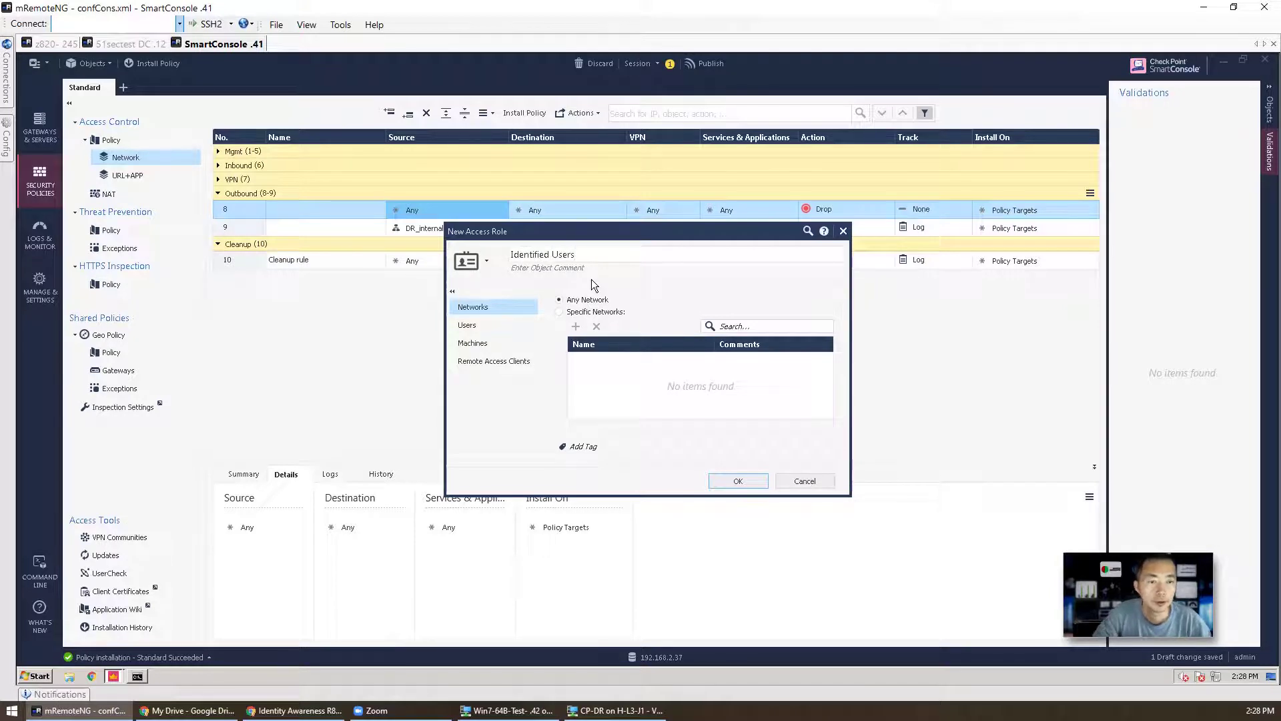
pyautogui.click(501, 324)
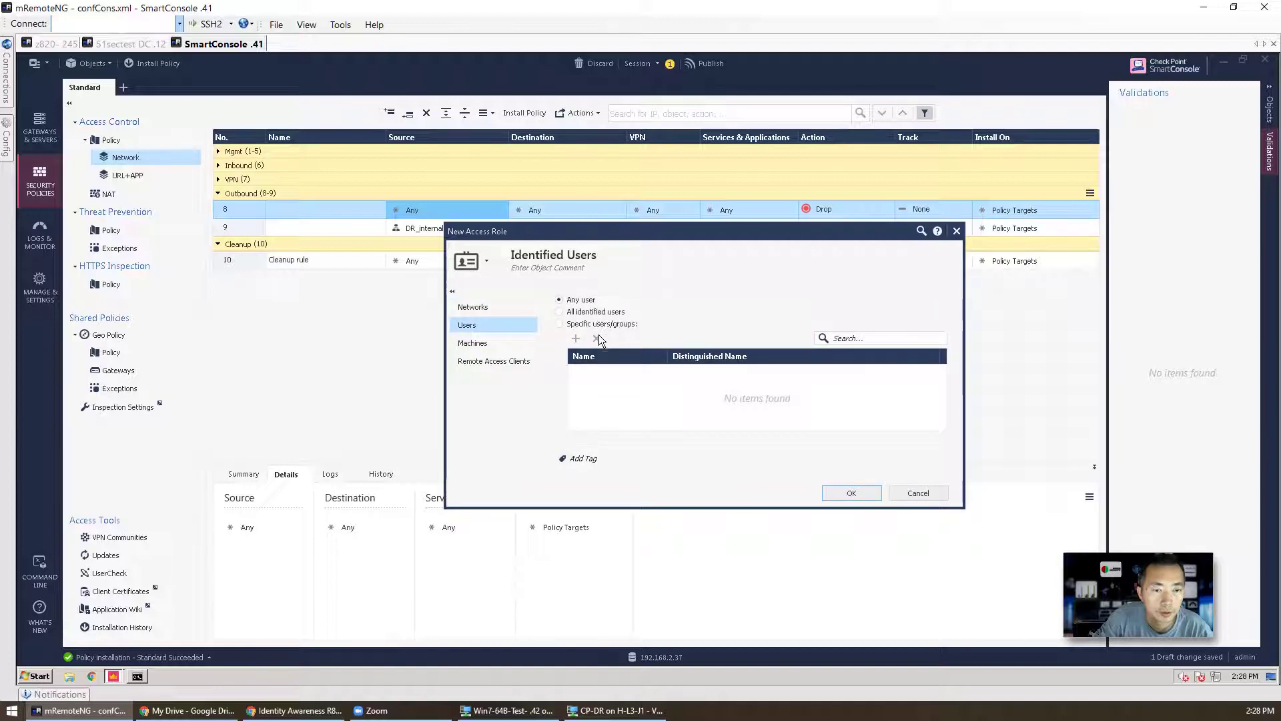
pyautogui.click(591, 324)
pyautogui.click(576, 338)
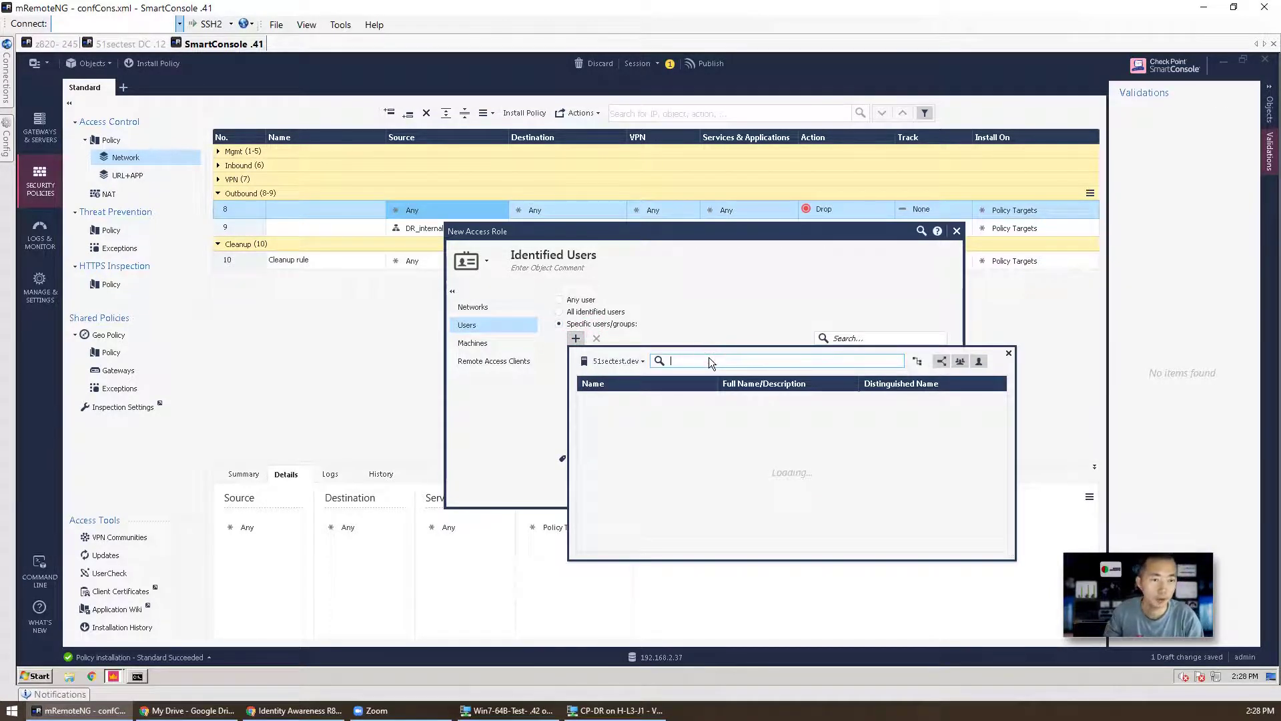
pyautogui.write('admin1')
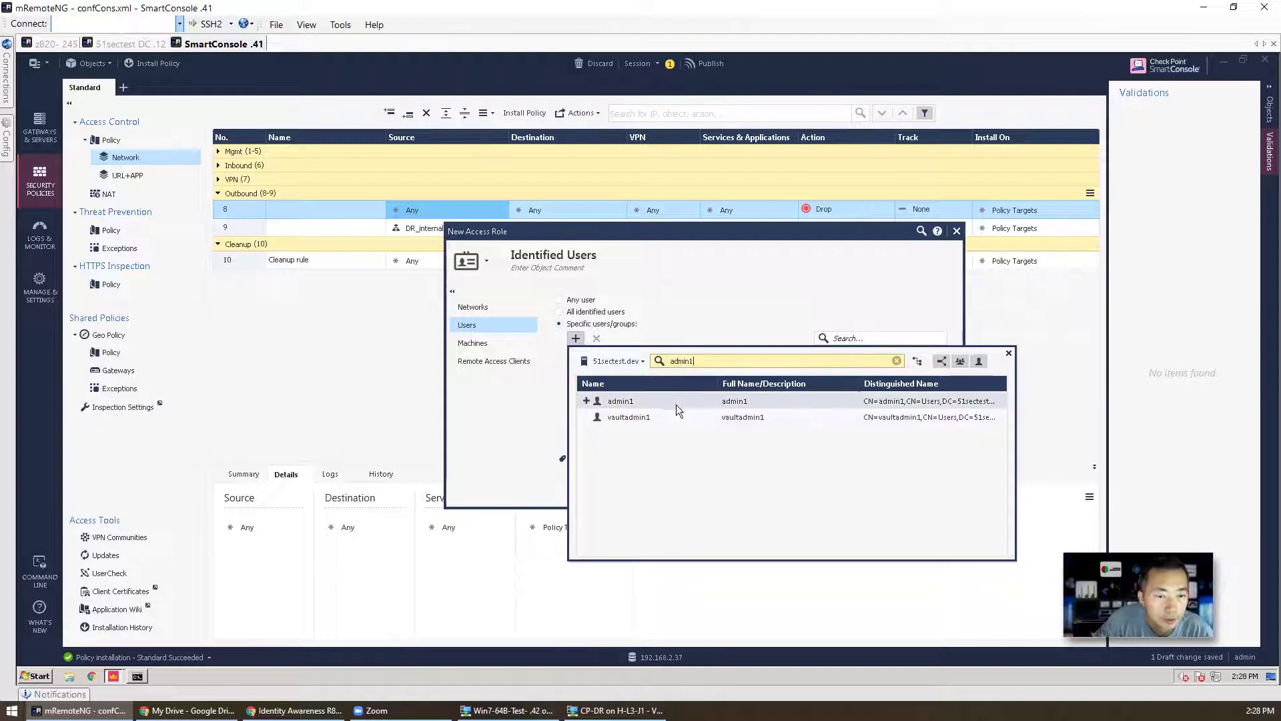
pyautogui.doubleClick(667, 403)
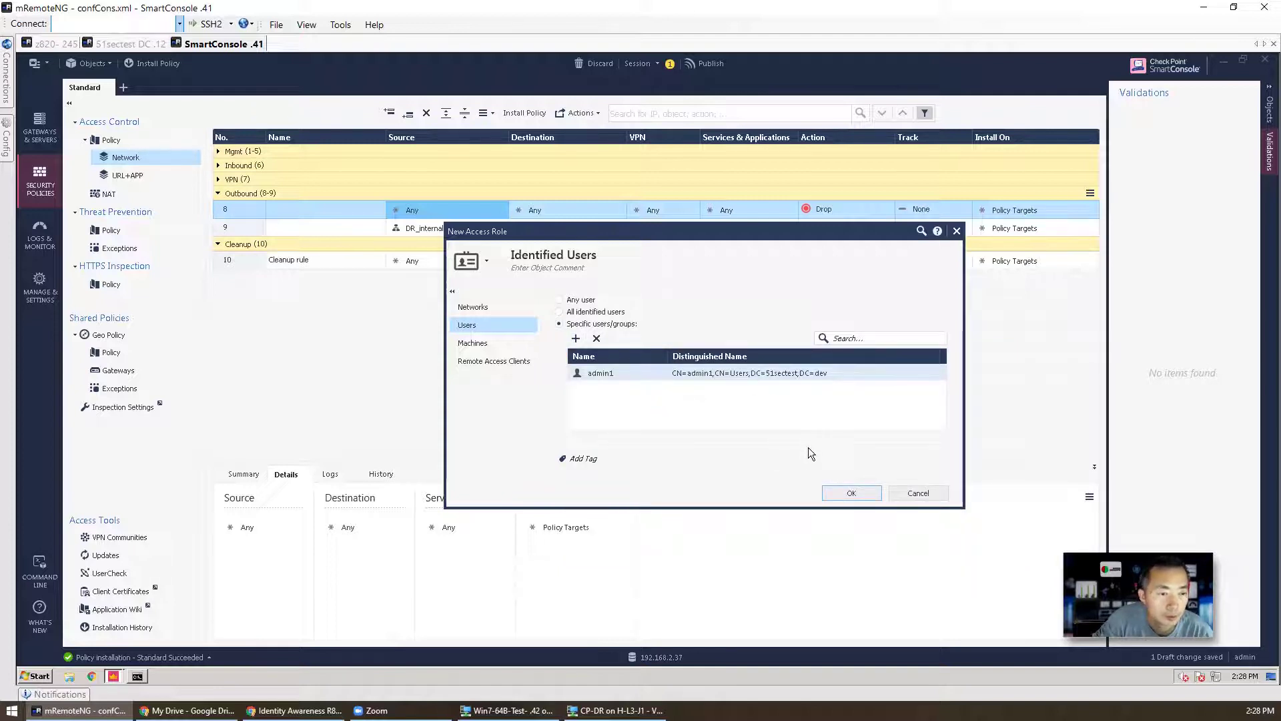
pyautogui.click(831, 495)
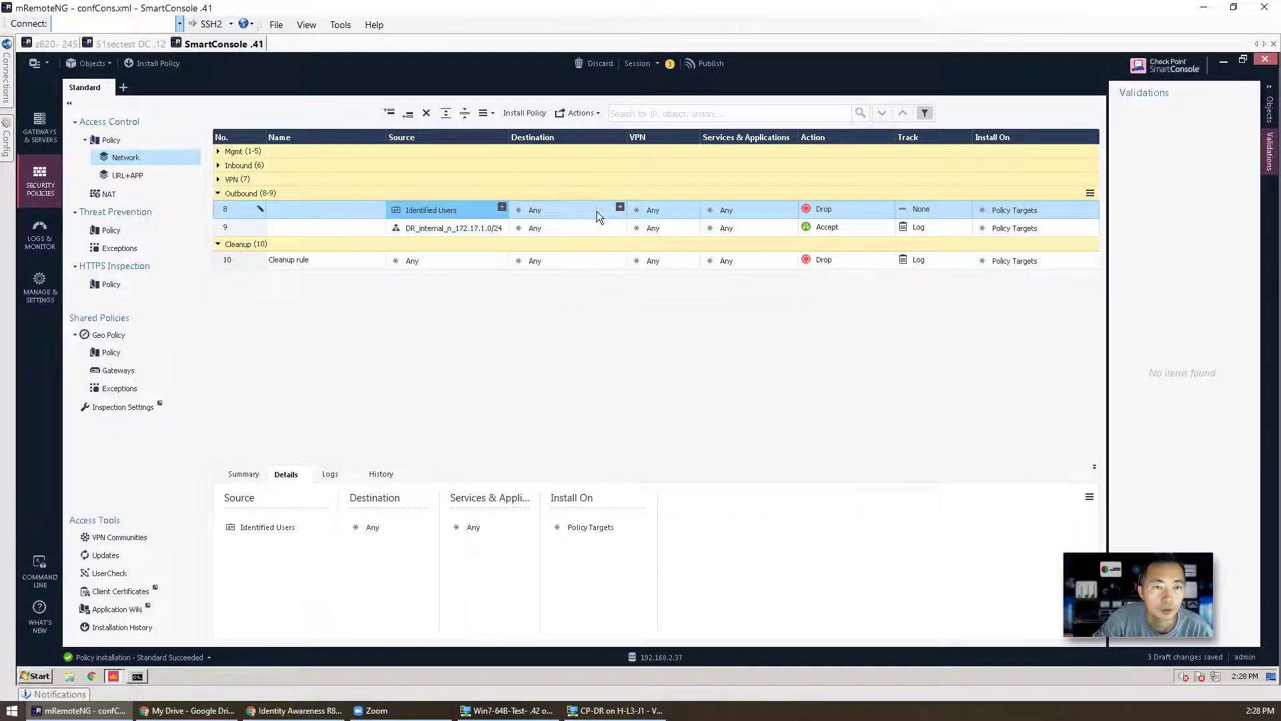
# Step: Give rule 8 the http service and Accept action, then add a new rule below it
pyautogui.click(732, 210)
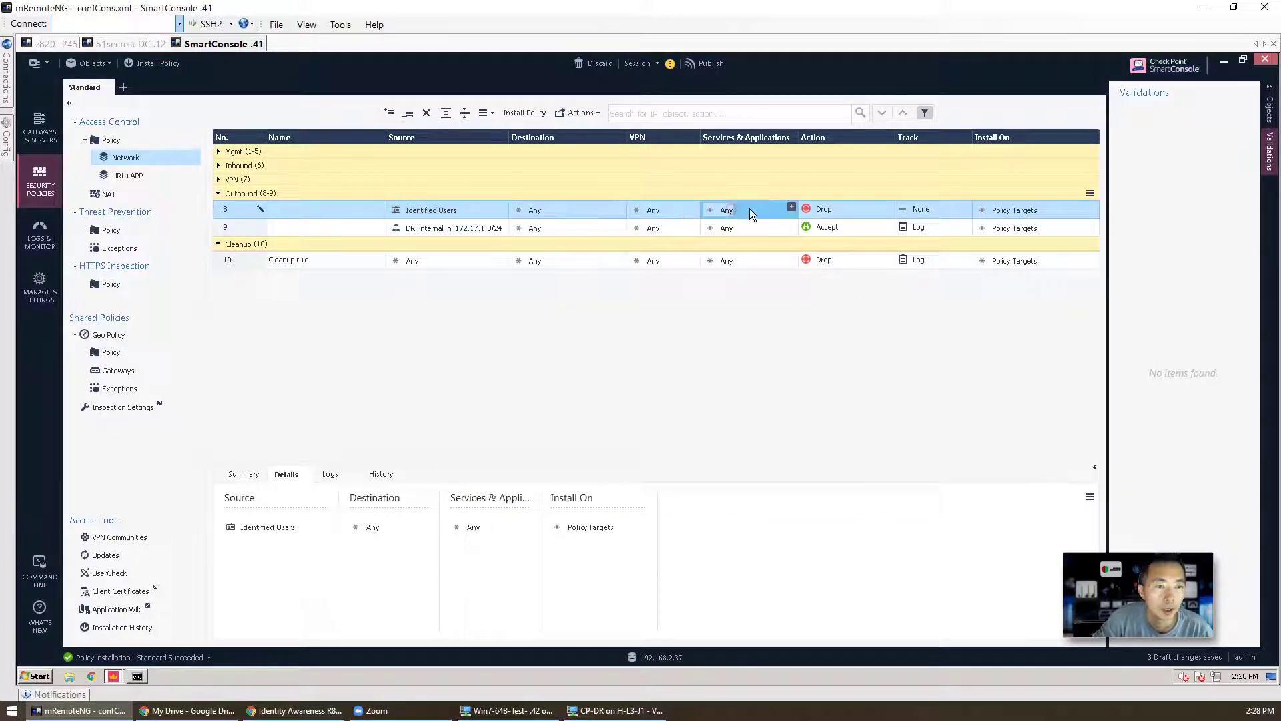
pyautogui.click(791, 208)
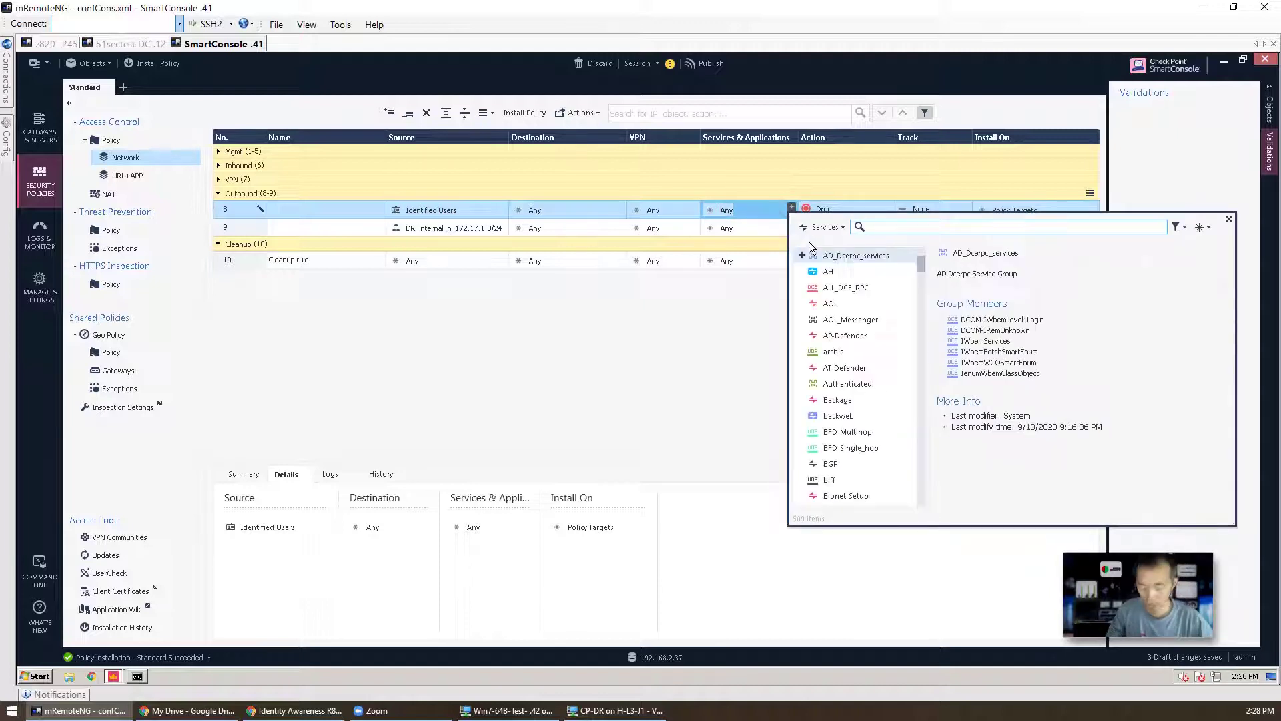
pyautogui.write('http')
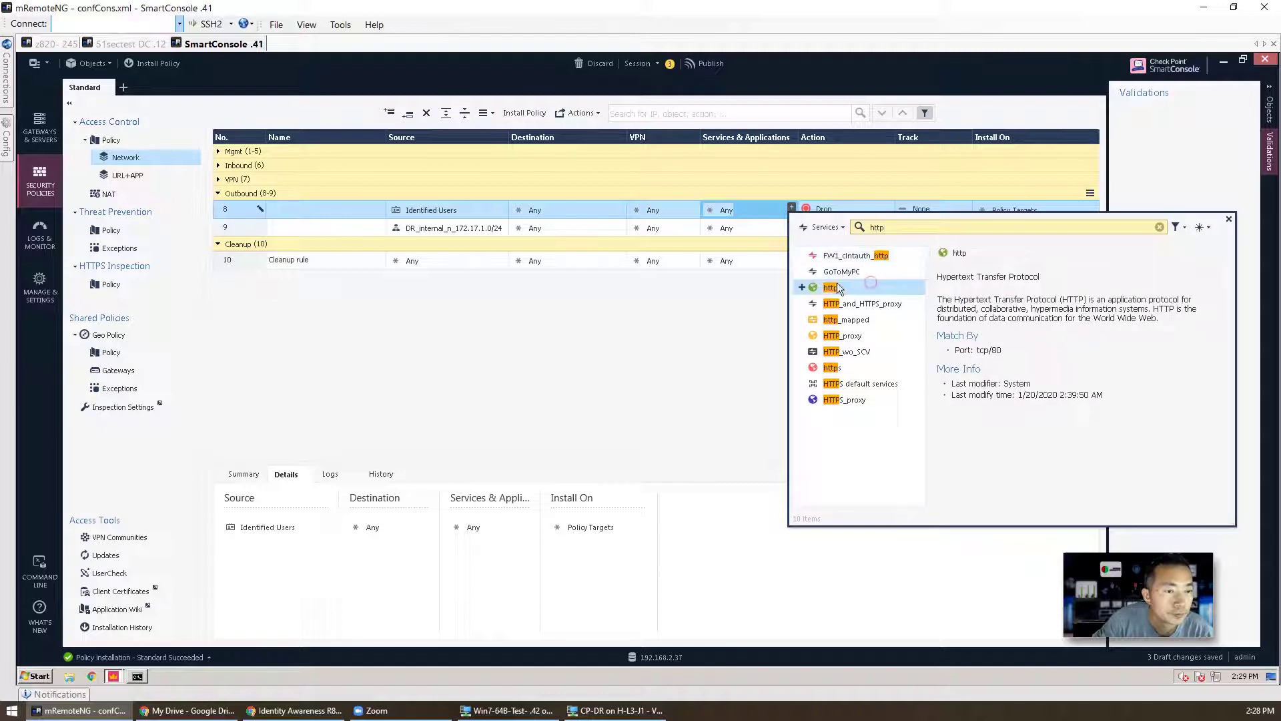
pyautogui.click(804, 286)
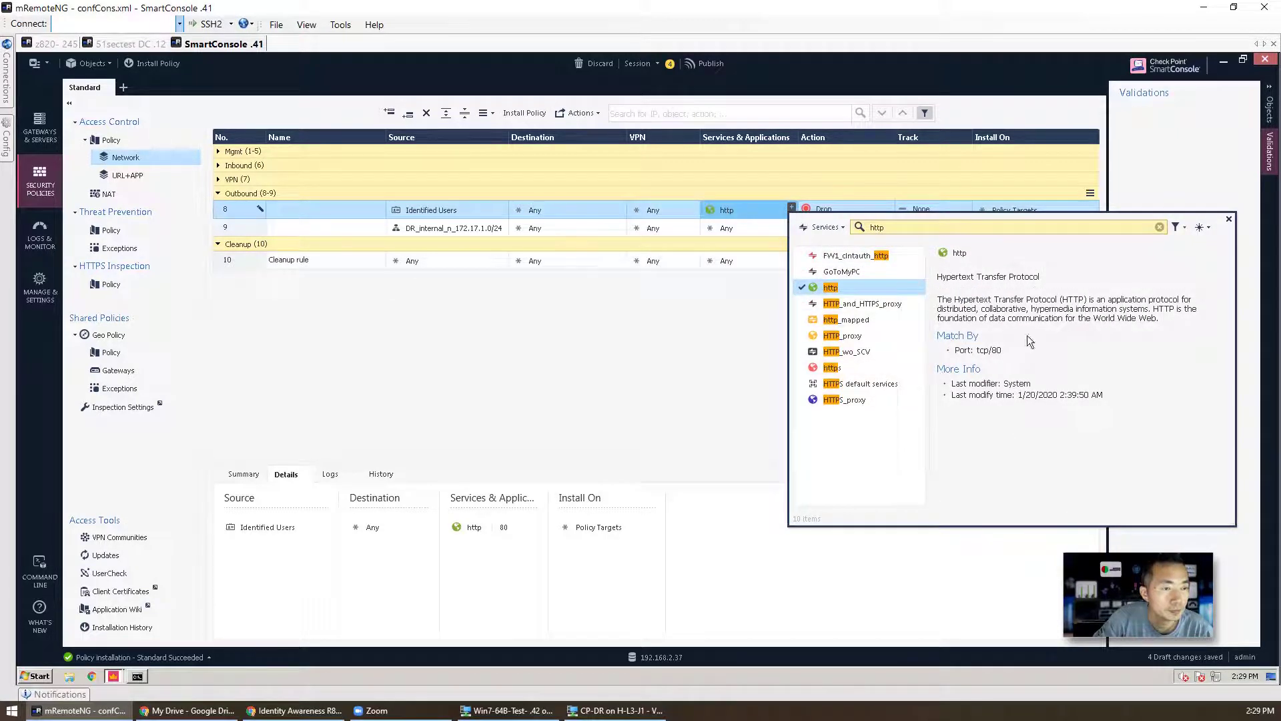
pyautogui.click(1229, 219)
pyautogui.rightClick(834, 207)
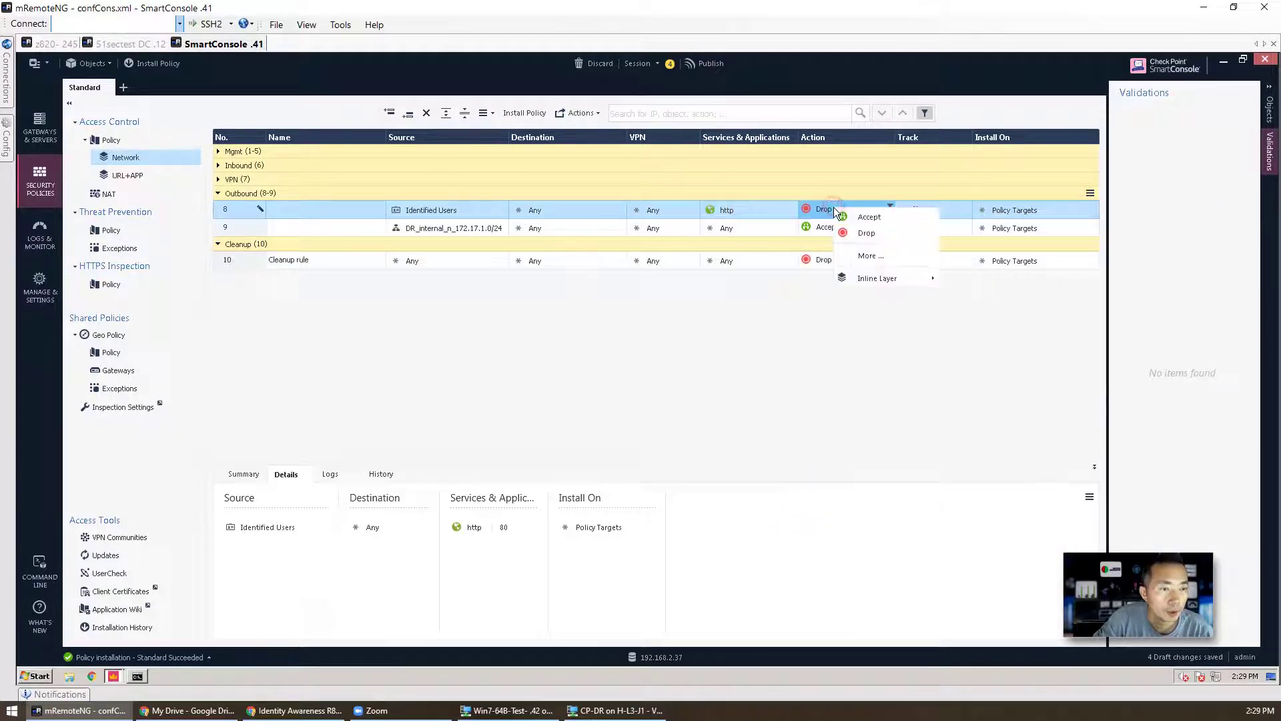
pyautogui.click(843, 213)
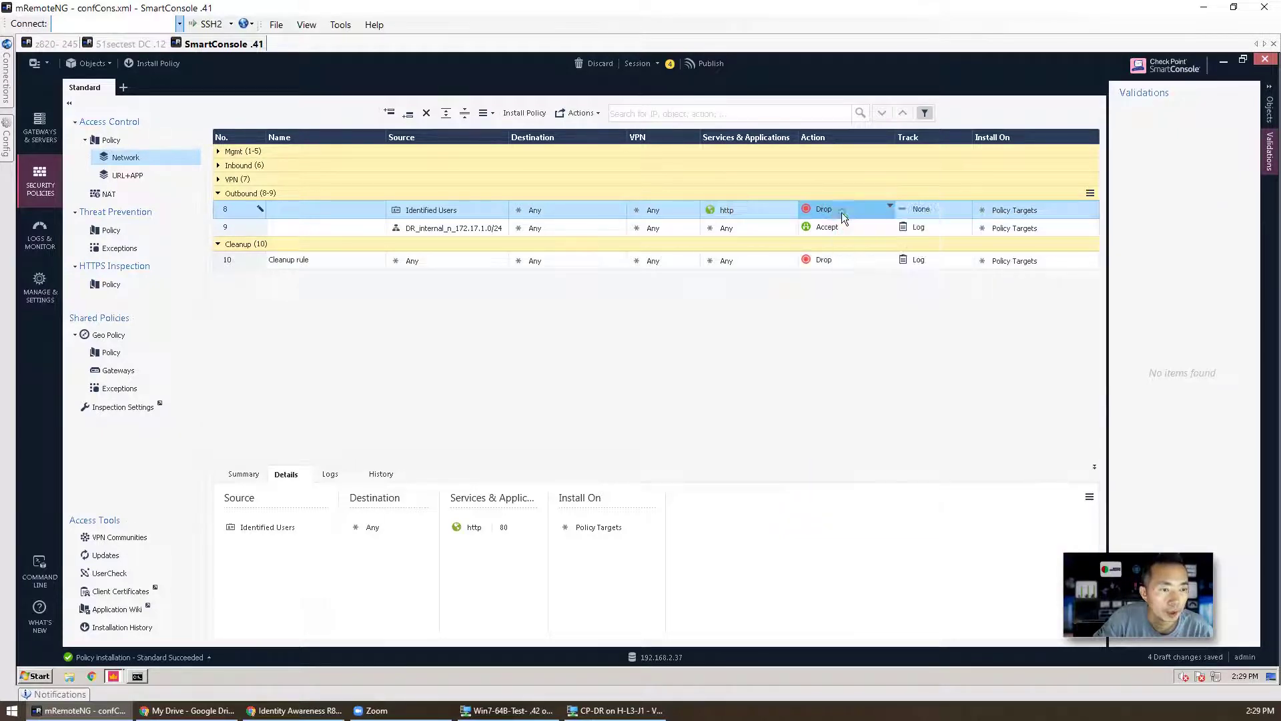
pyautogui.rightClick(239, 209)
pyautogui.click(366, 219)
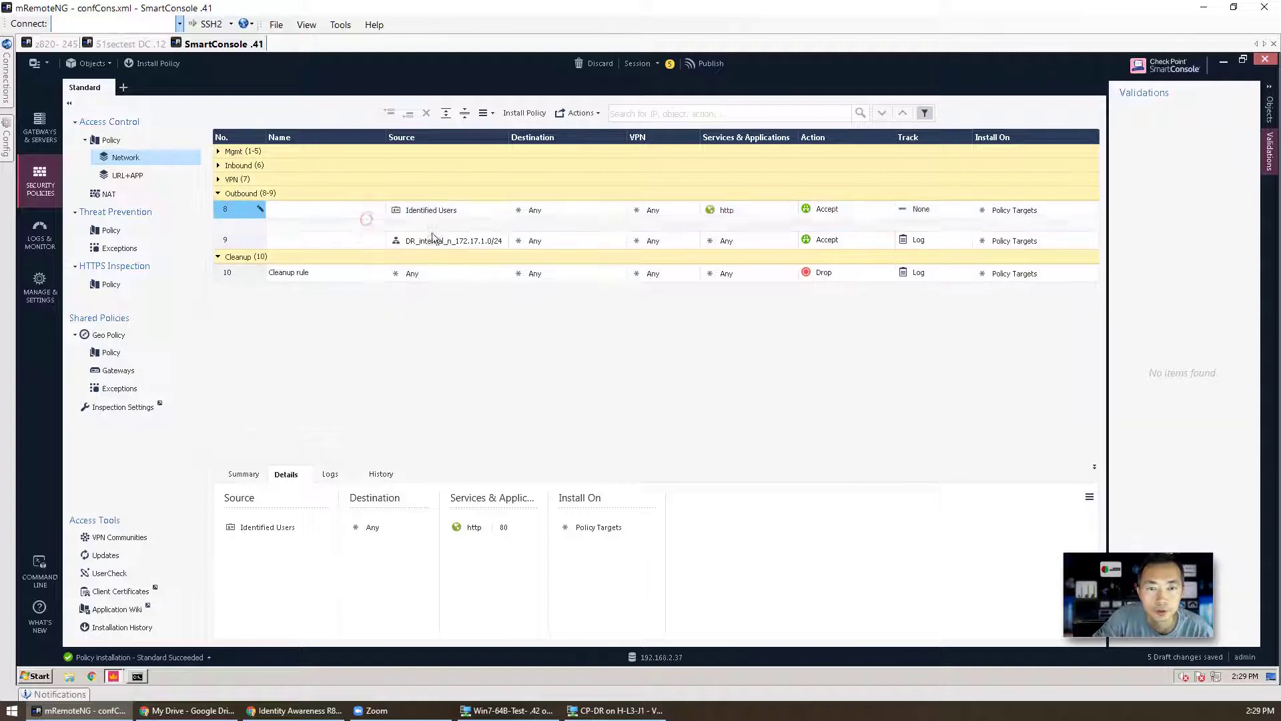
# Step: Set rule 9's source to a new access role named 'Unidentified Users'
pyautogui.click(502, 225)
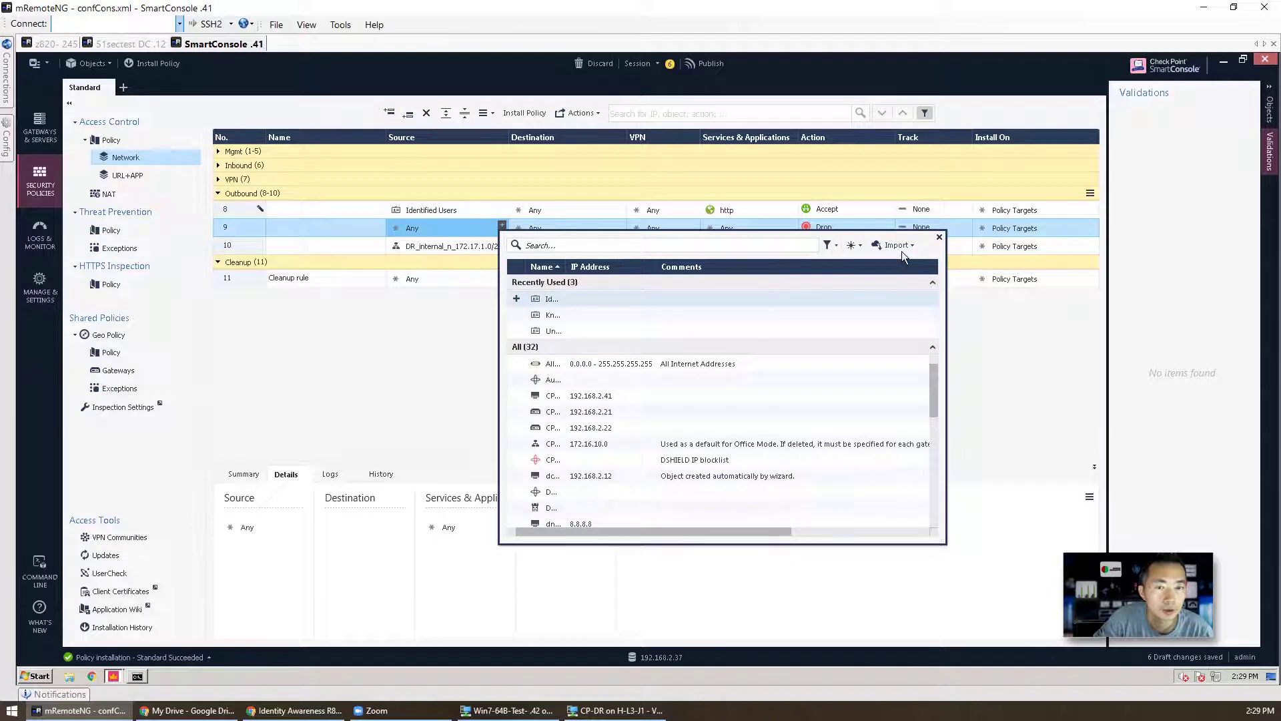
pyautogui.click(854, 246)
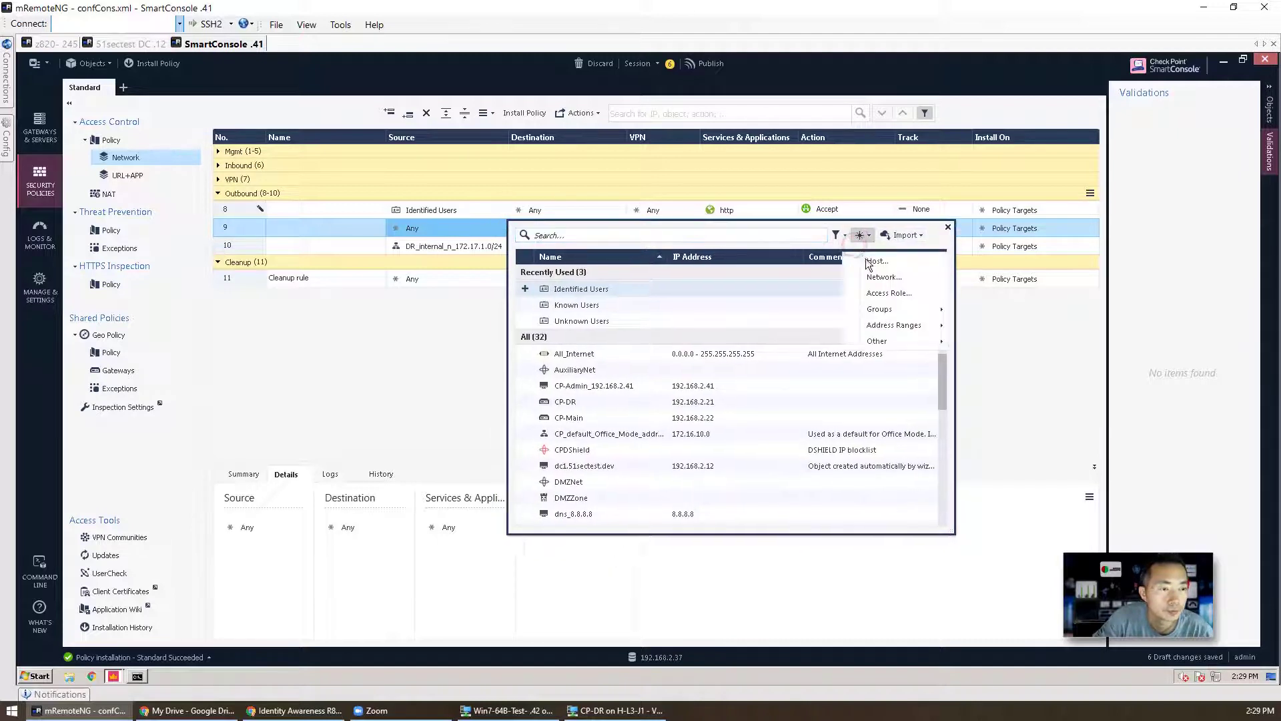
pyautogui.click(879, 277)
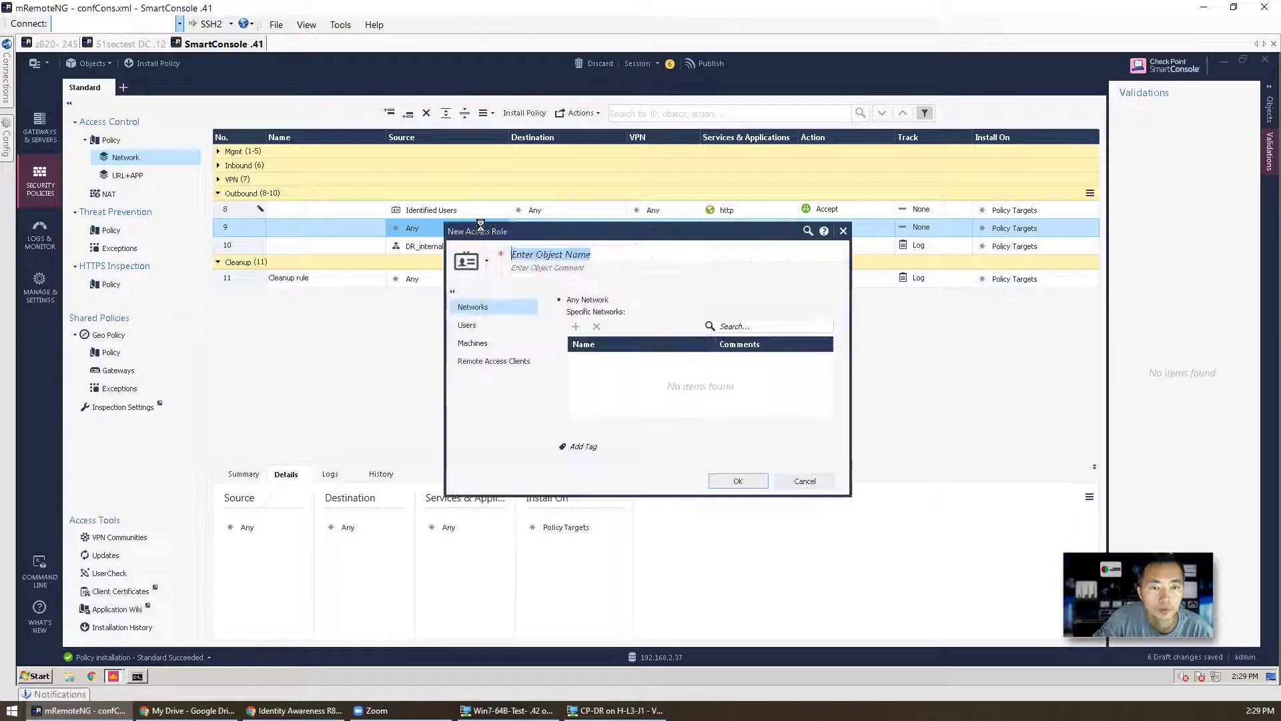
pyautogui.write('Unident')
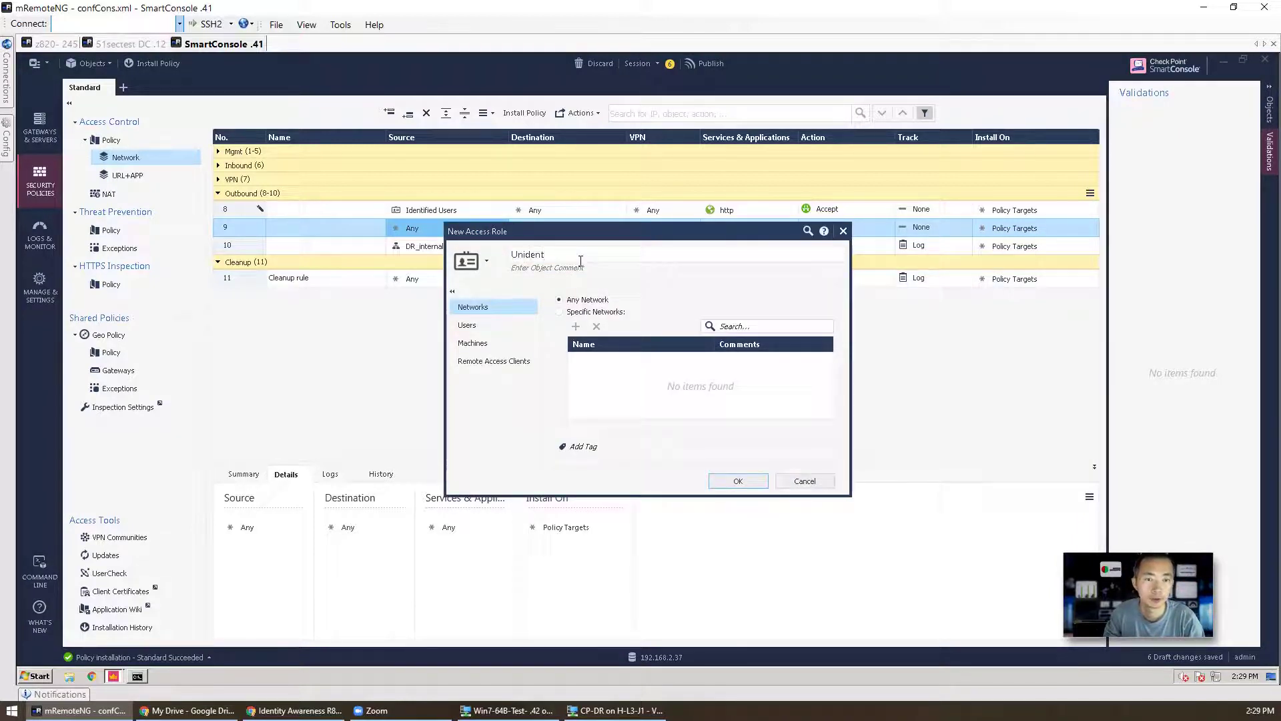
pyautogui.write('ified Users')
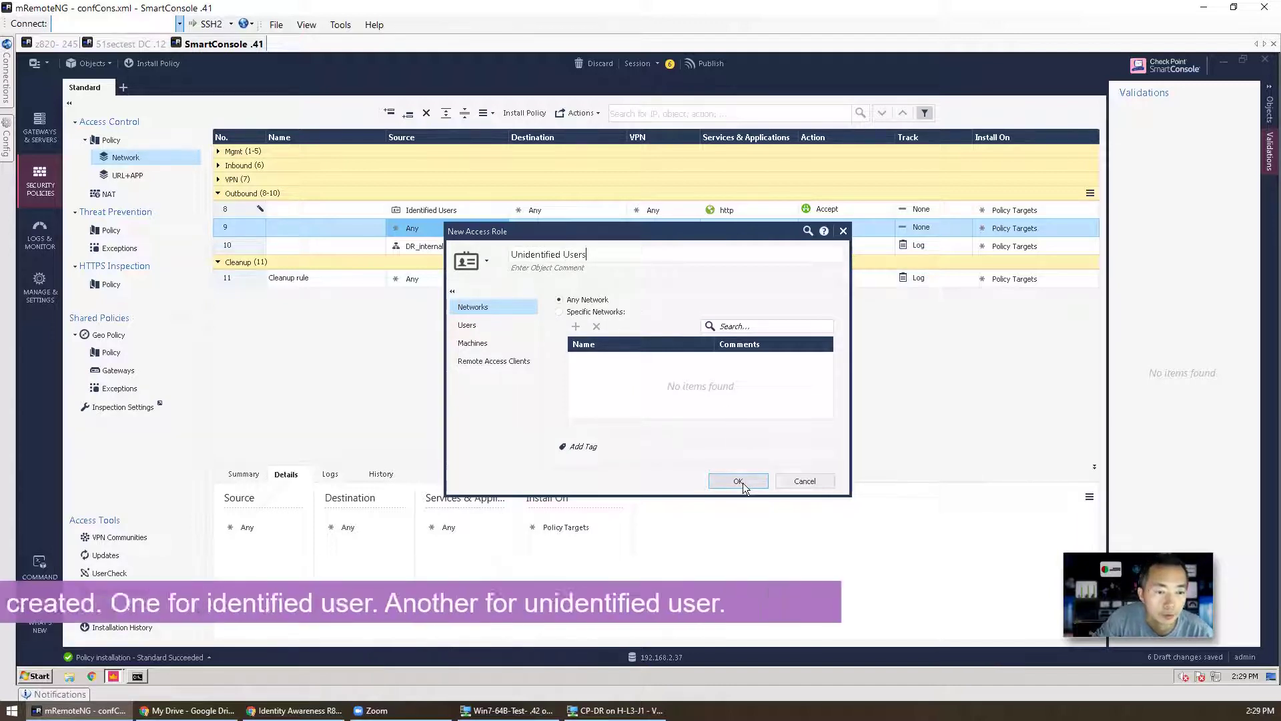
pyautogui.click(741, 481)
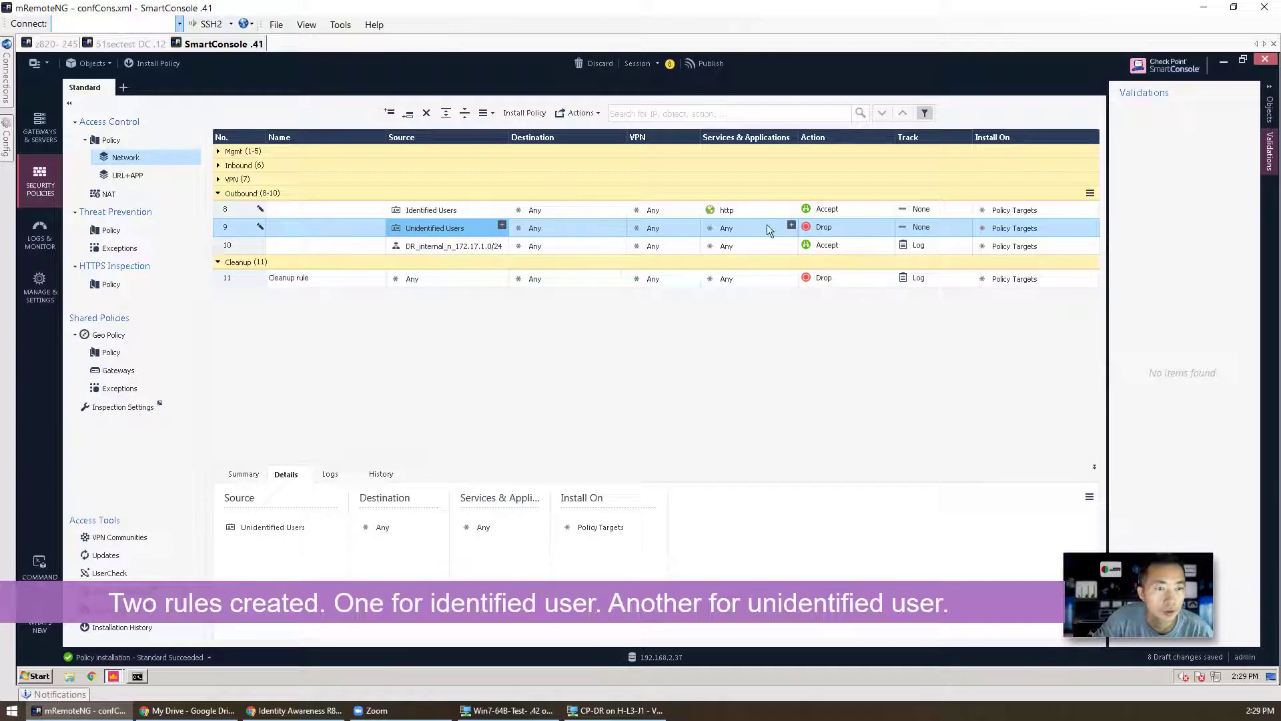
# Step: Copy http into rule 9 and set it to Accept with Identity Captive Portal enabled
pyautogui.click(730, 210)
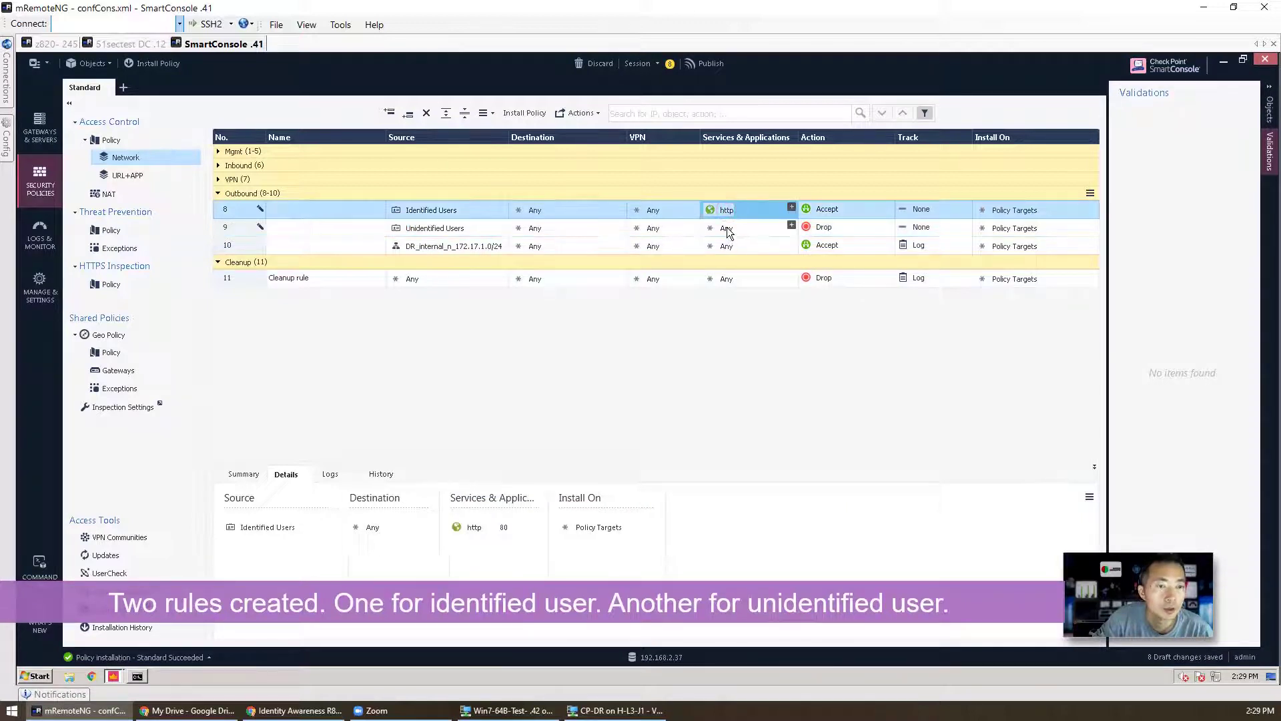
pyautogui.moveTo(726, 210); pyautogui.dragTo(729, 232)
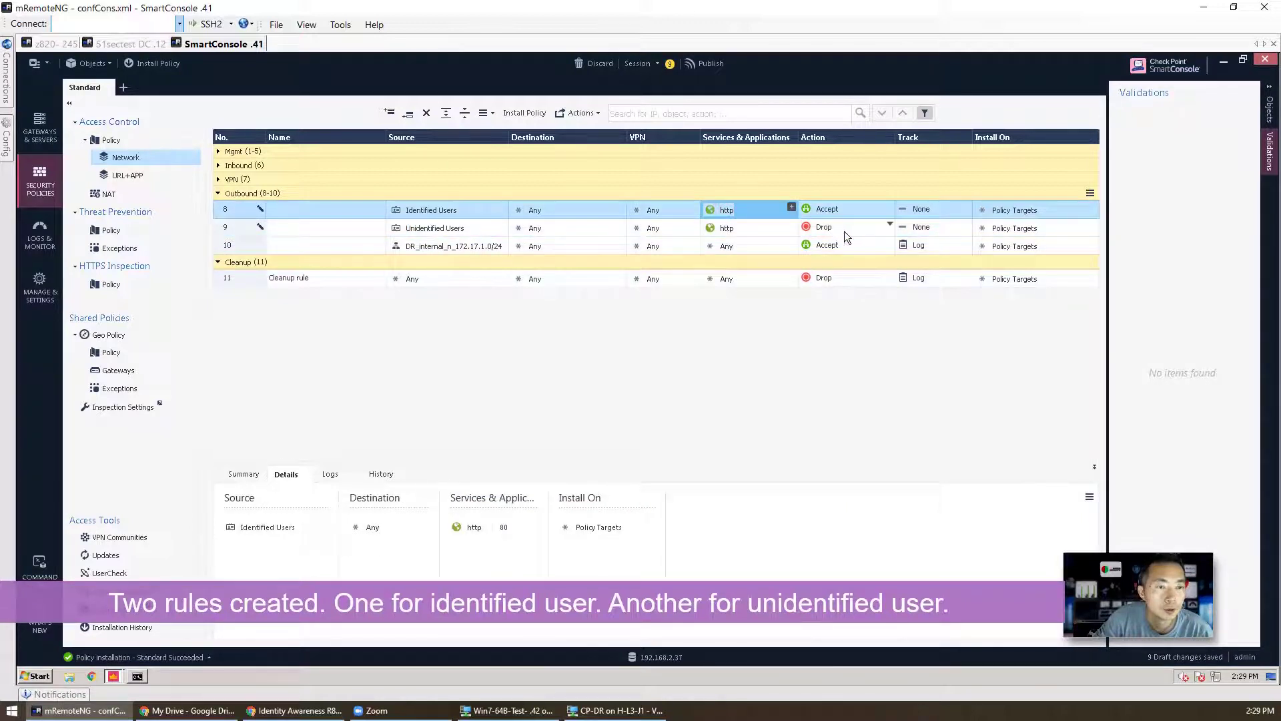
pyautogui.click(887, 224)
pyautogui.click(907, 238)
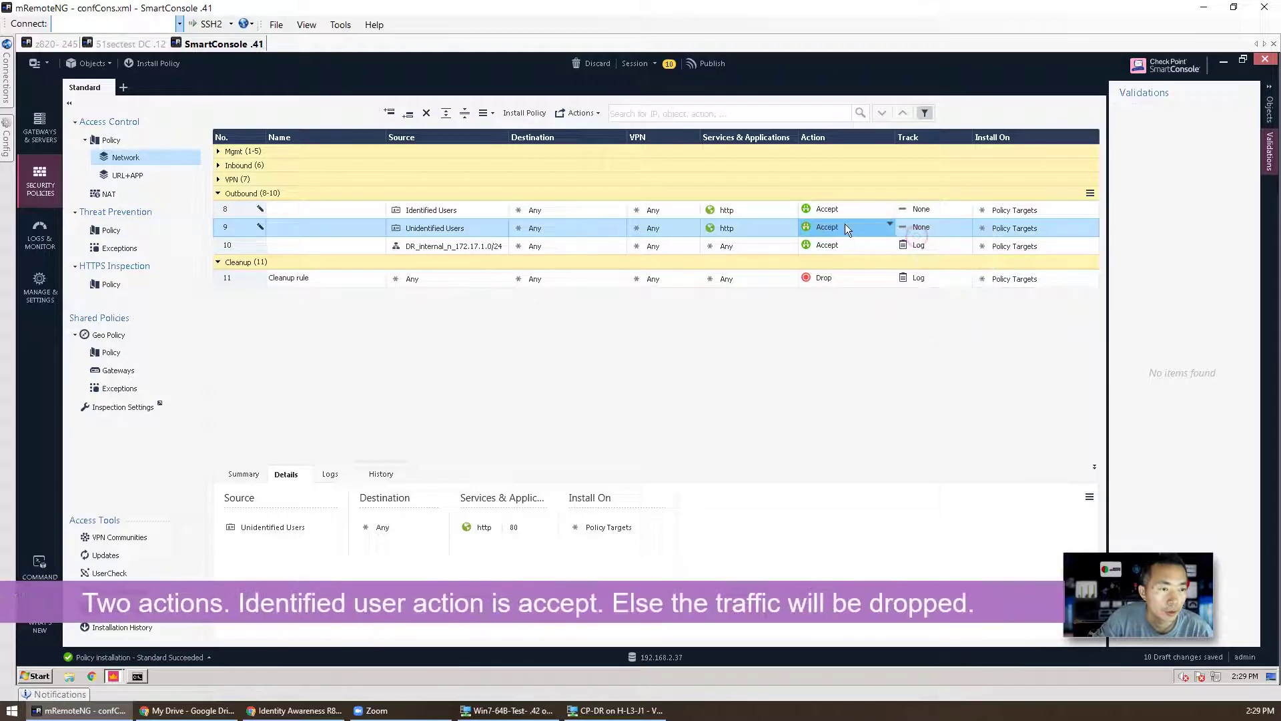
pyautogui.click(845, 229)
pyautogui.click(894, 271)
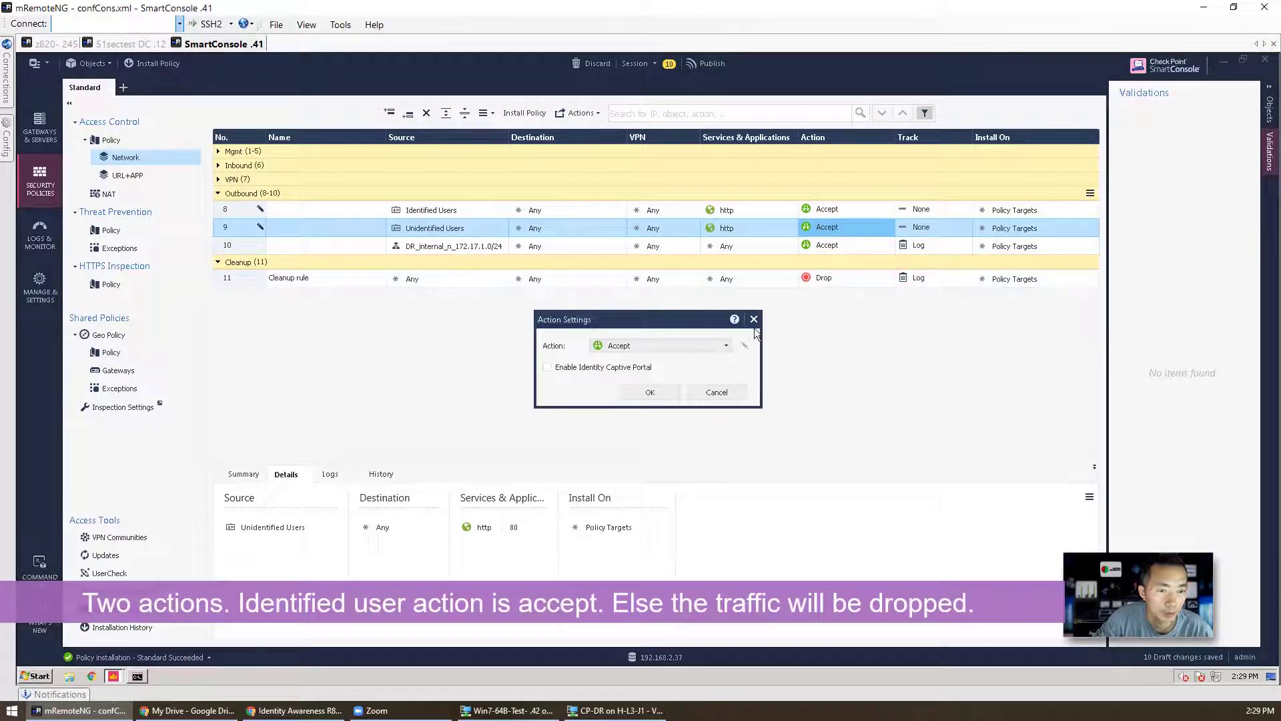
pyautogui.click(646, 391)
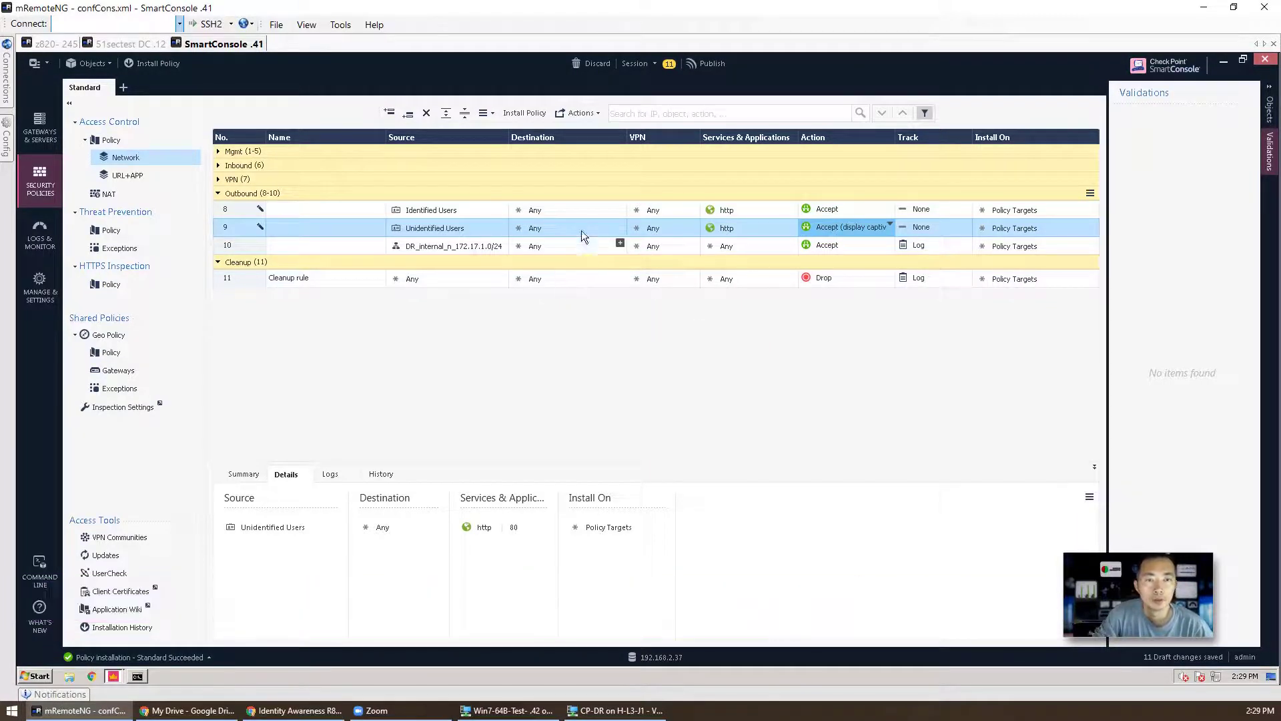
# Step: Set Track to Log on both rules 8 and 9
pyautogui.click(155, 63)
pyautogui.click(777, 444)
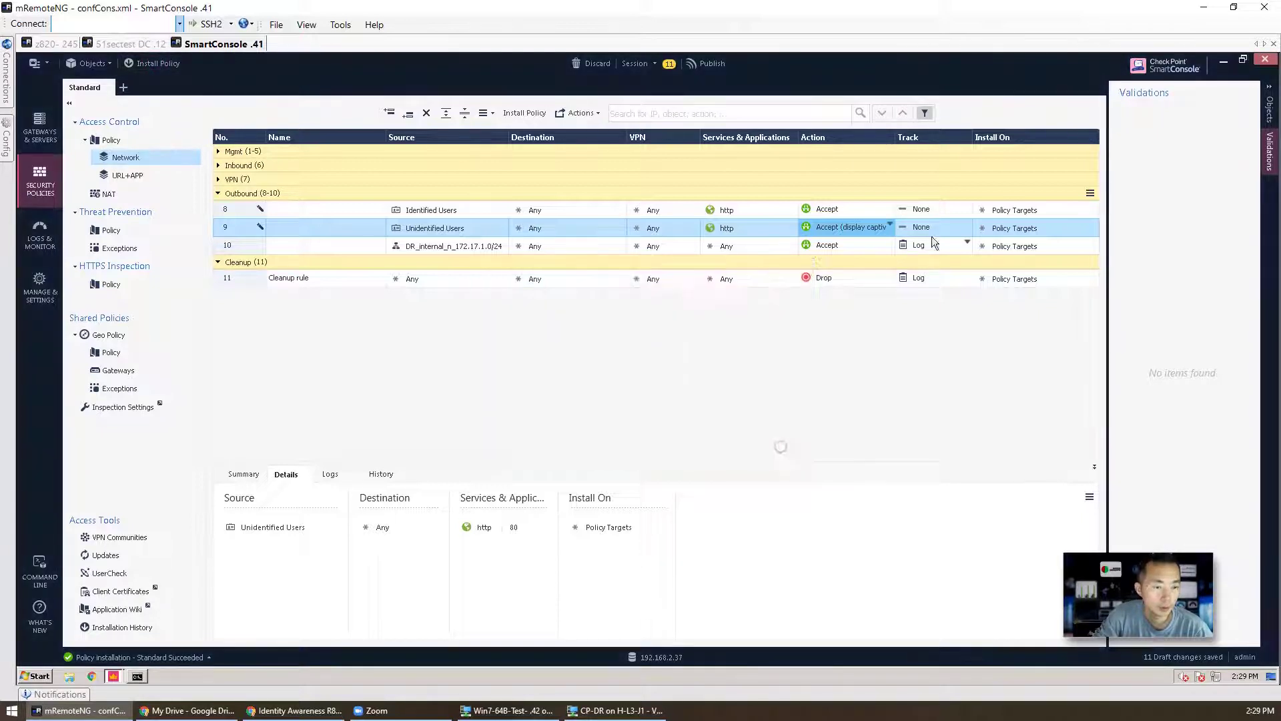
pyautogui.rightClick(941, 210)
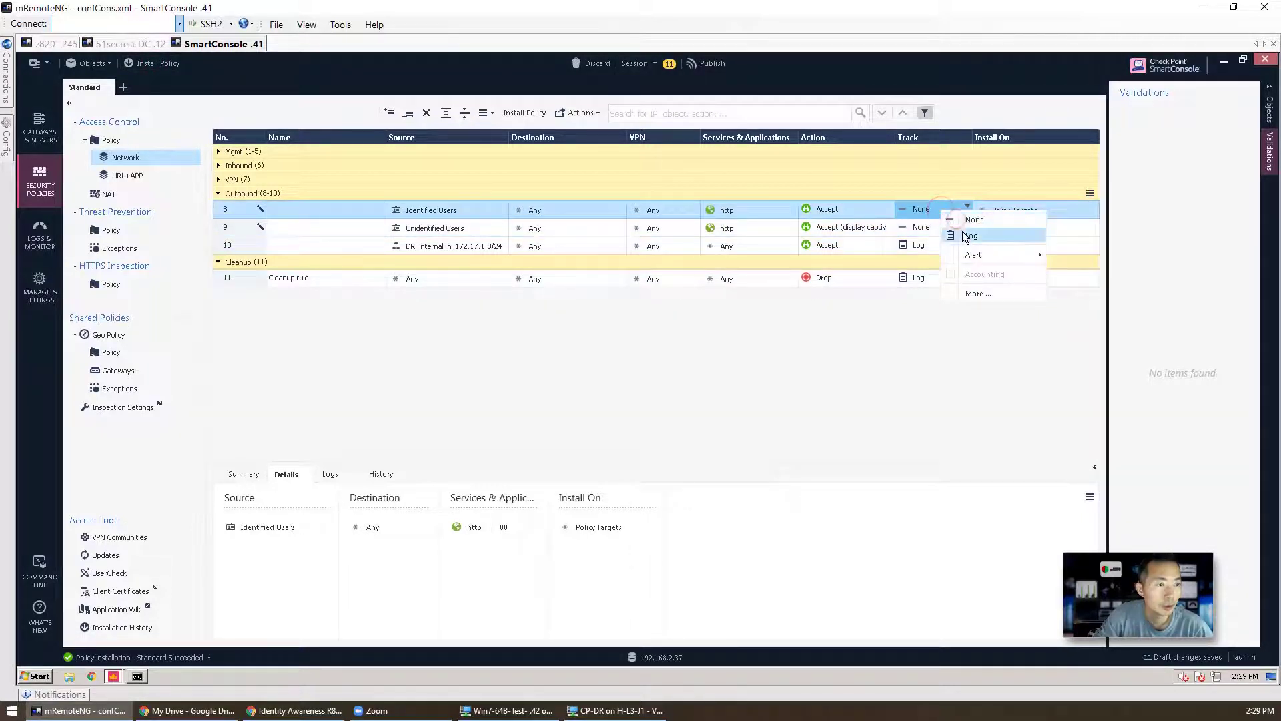
pyautogui.click(971, 236)
pyautogui.rightClick(926, 229)
pyautogui.click(956, 255)
# Step: Publish & Install the 13 policy changes and switch to the Win7 VM
pyautogui.click(148, 64)
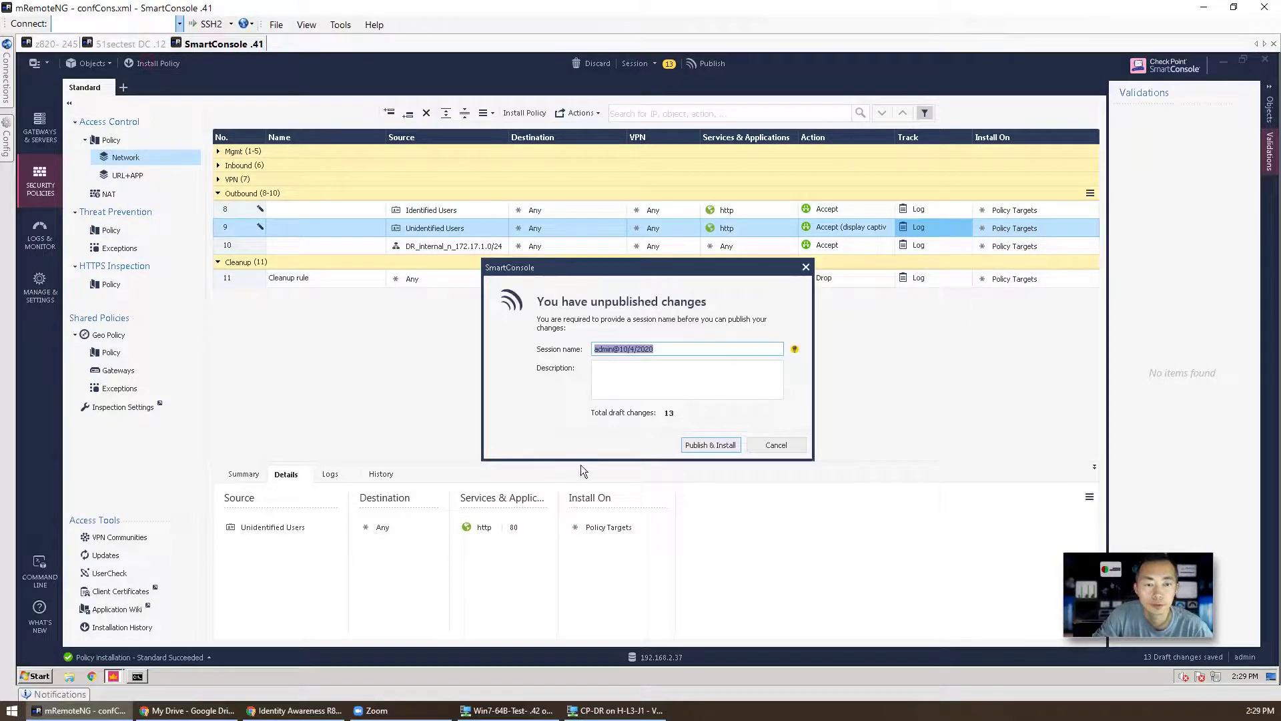
pyautogui.click(699, 445)
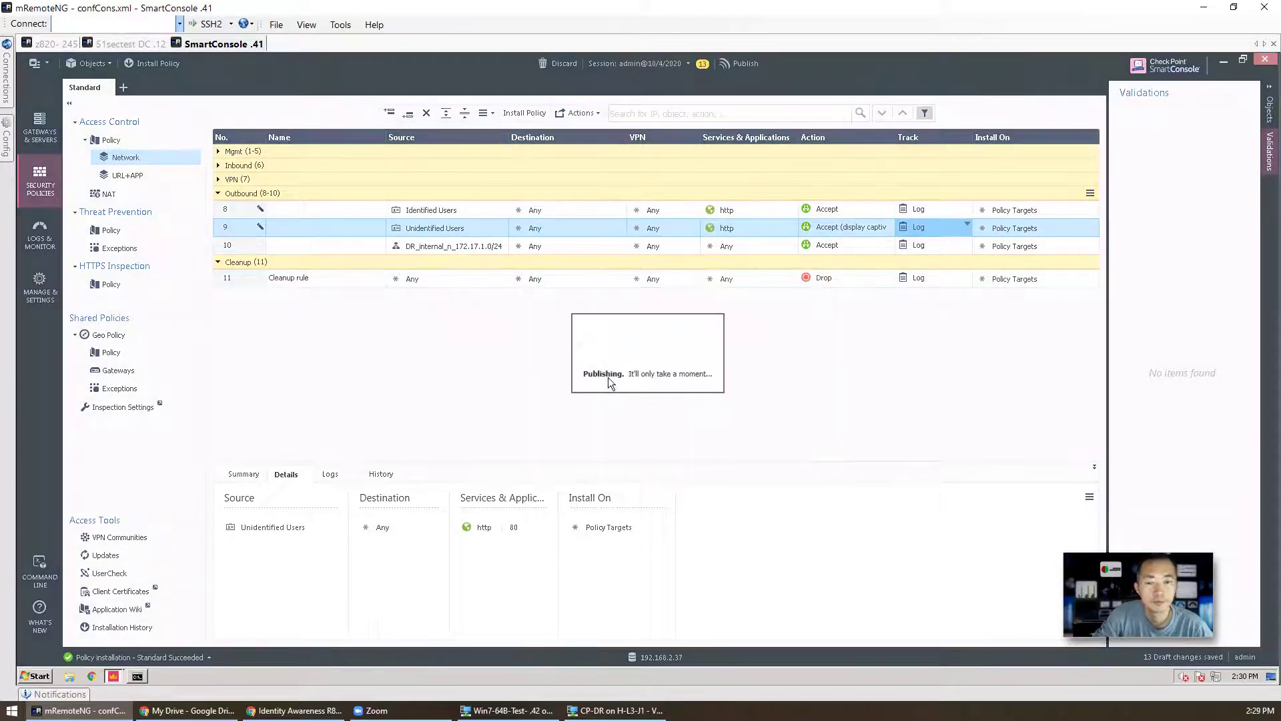
pyautogui.click(507, 710)
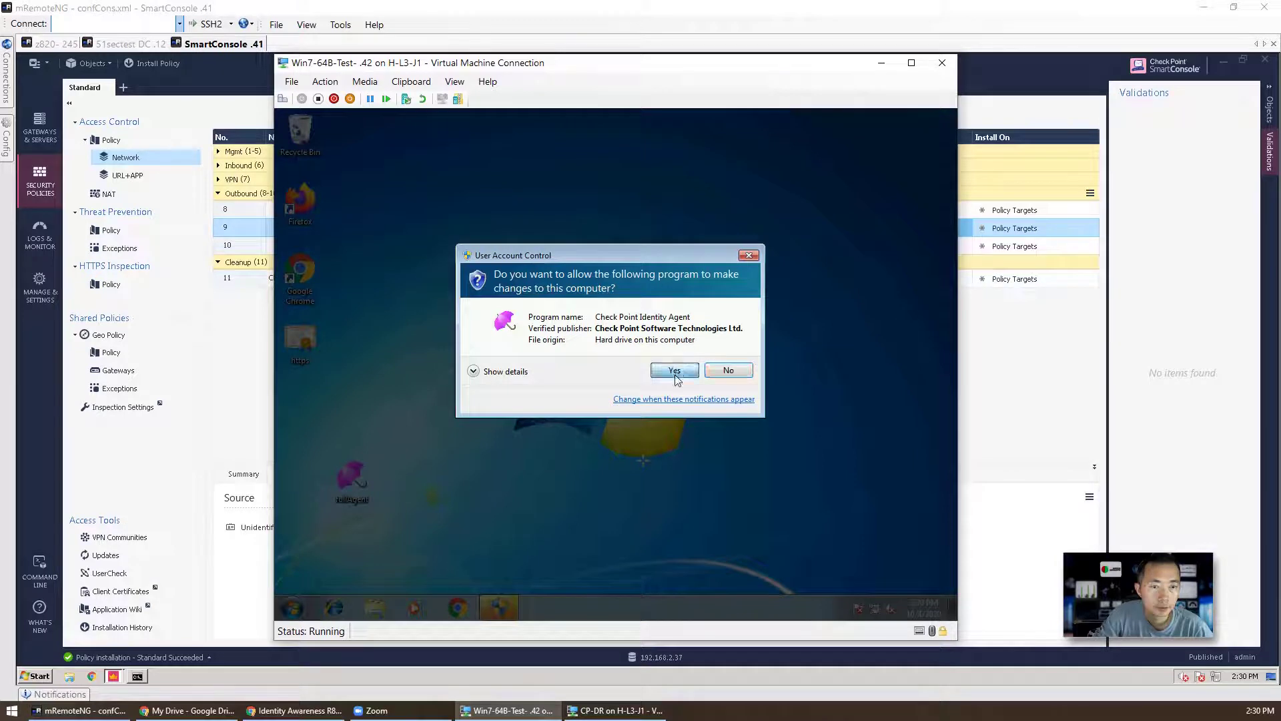
# Step: Approve the UAC prompt and set the Identity Agent to use server dc1.51sectest.dev
pyautogui.click(675, 370)
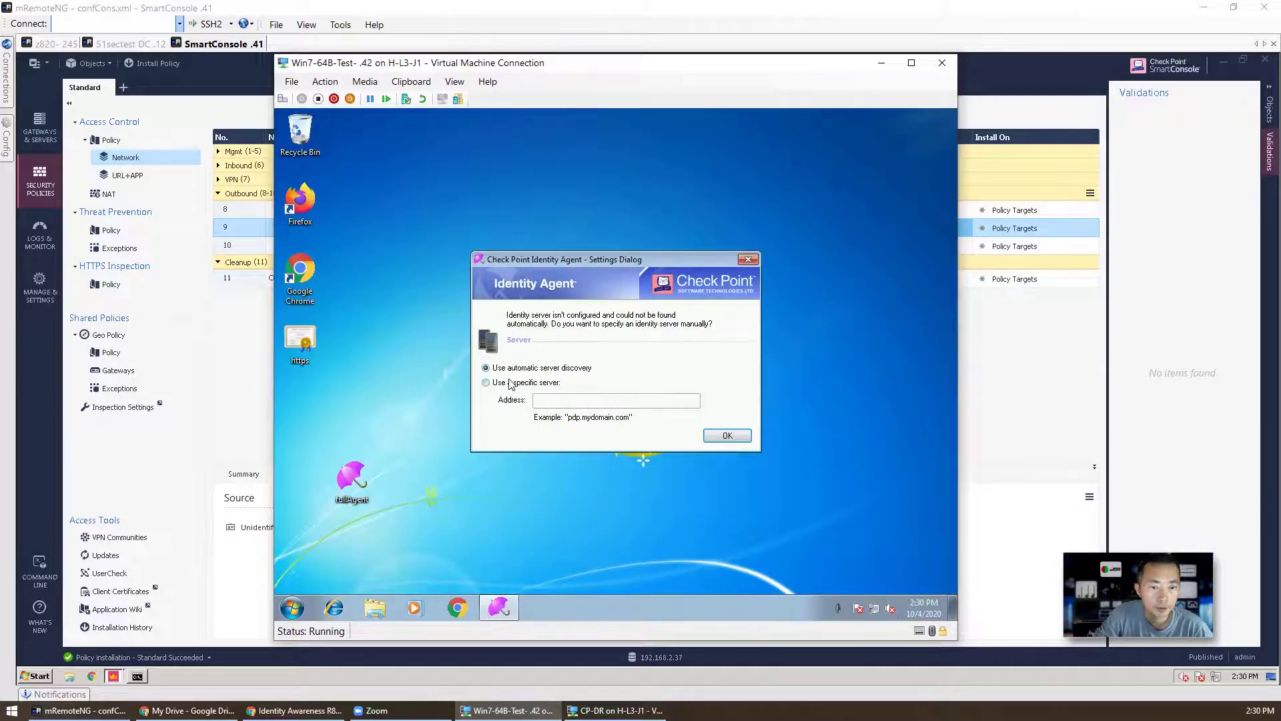
pyautogui.click(547, 386)
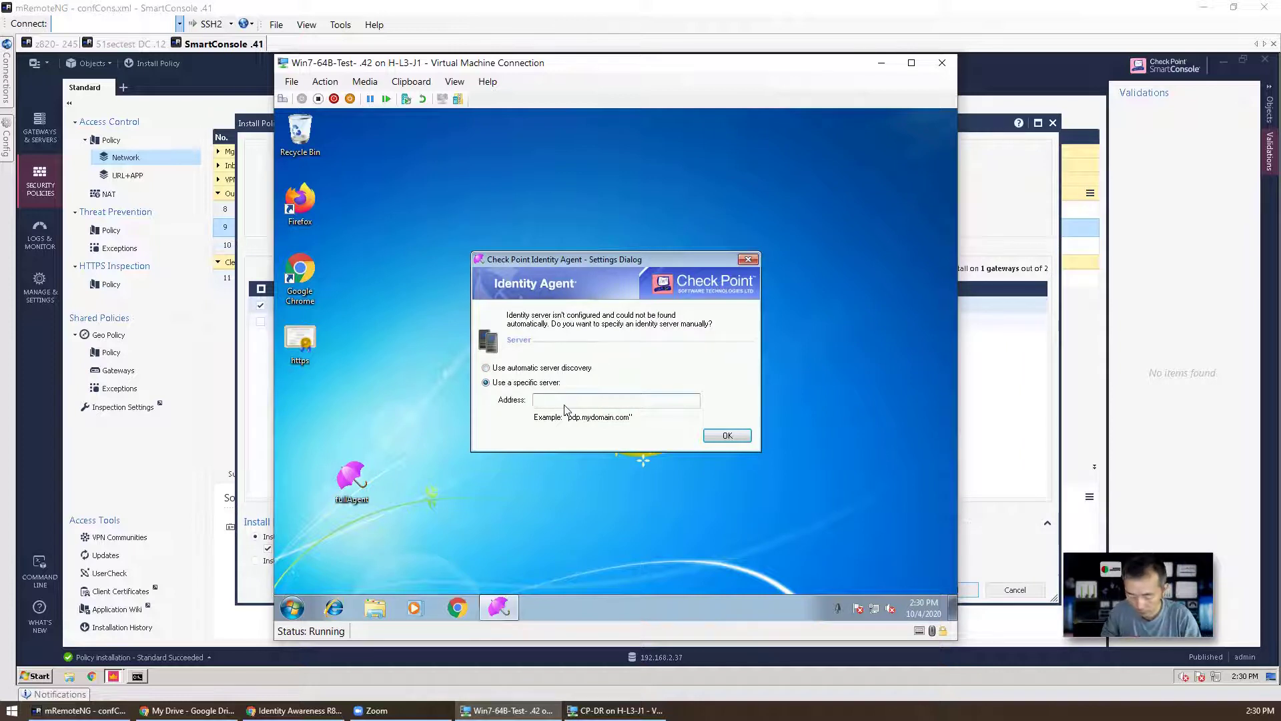
pyautogui.write('51sec')
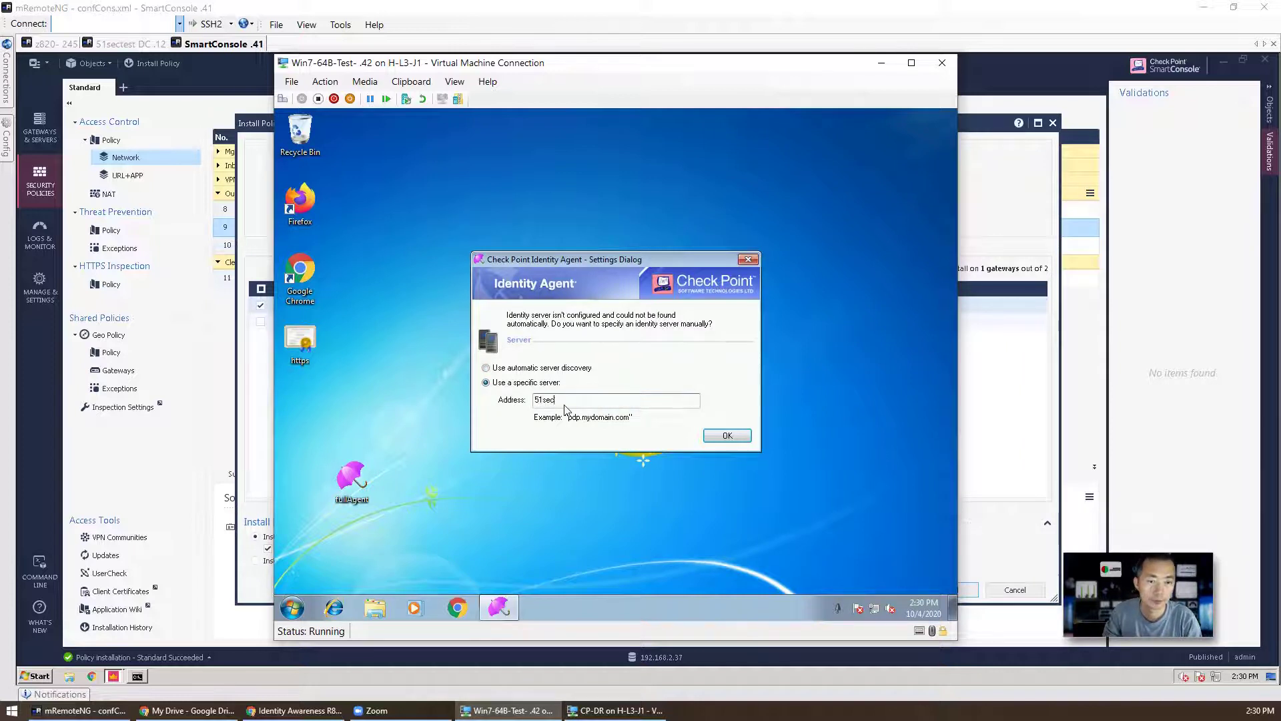
pyautogui.press('BackSpace')
pyautogui.press('BackSpace')
pyautogui.press('BackSpace')
pyautogui.press('BackSpace')
pyautogui.press('BackSpace')
pyautogui.press('BackSpace')
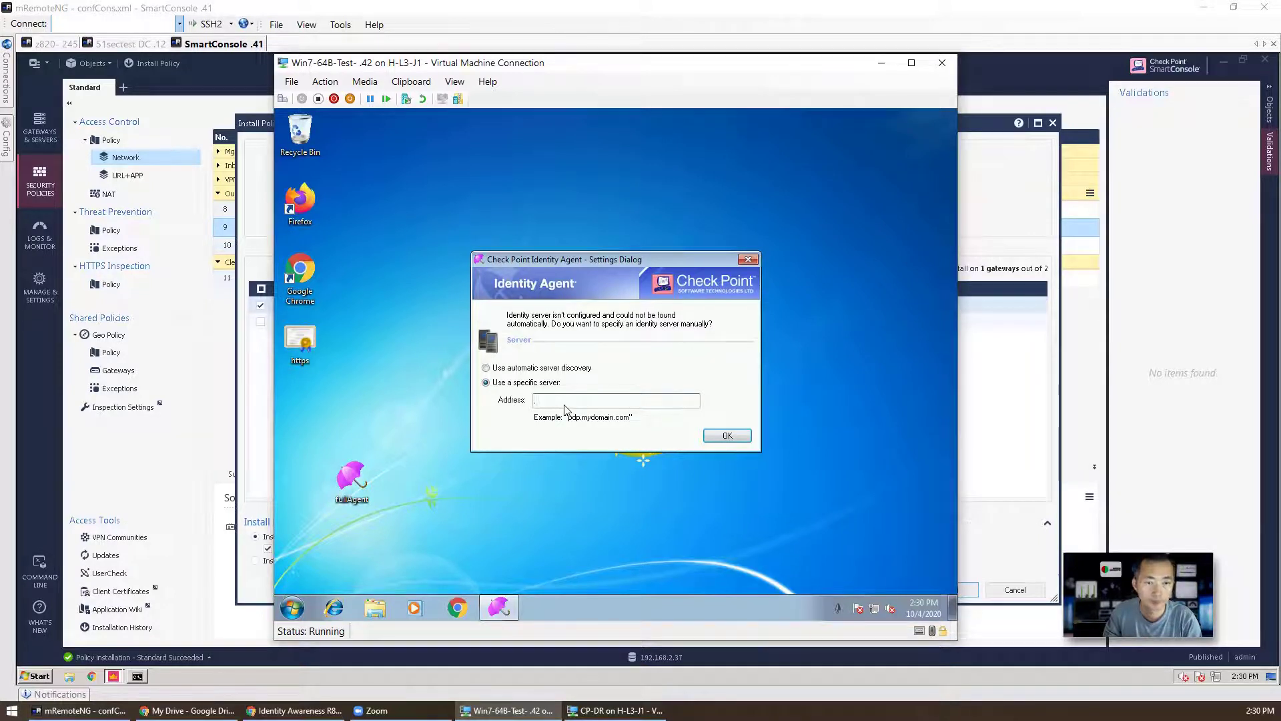
pyautogui.write('dc1.51sectest.dev')
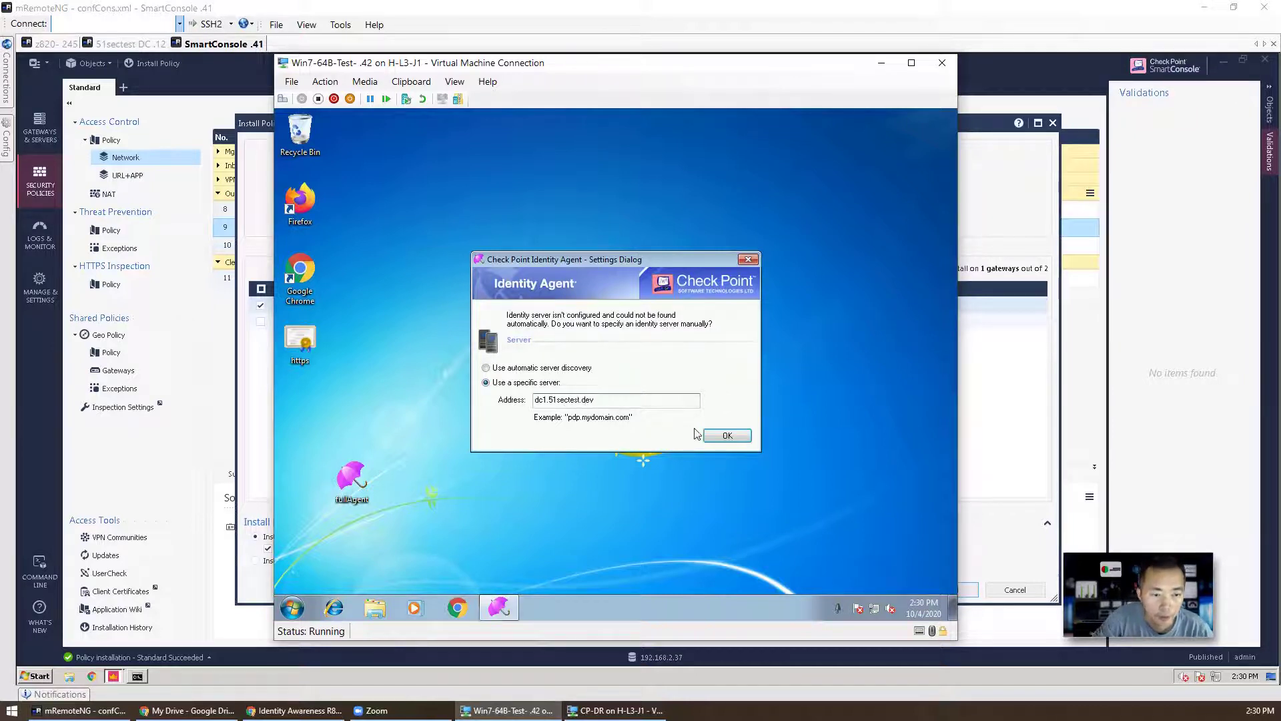
pyautogui.click(709, 435)
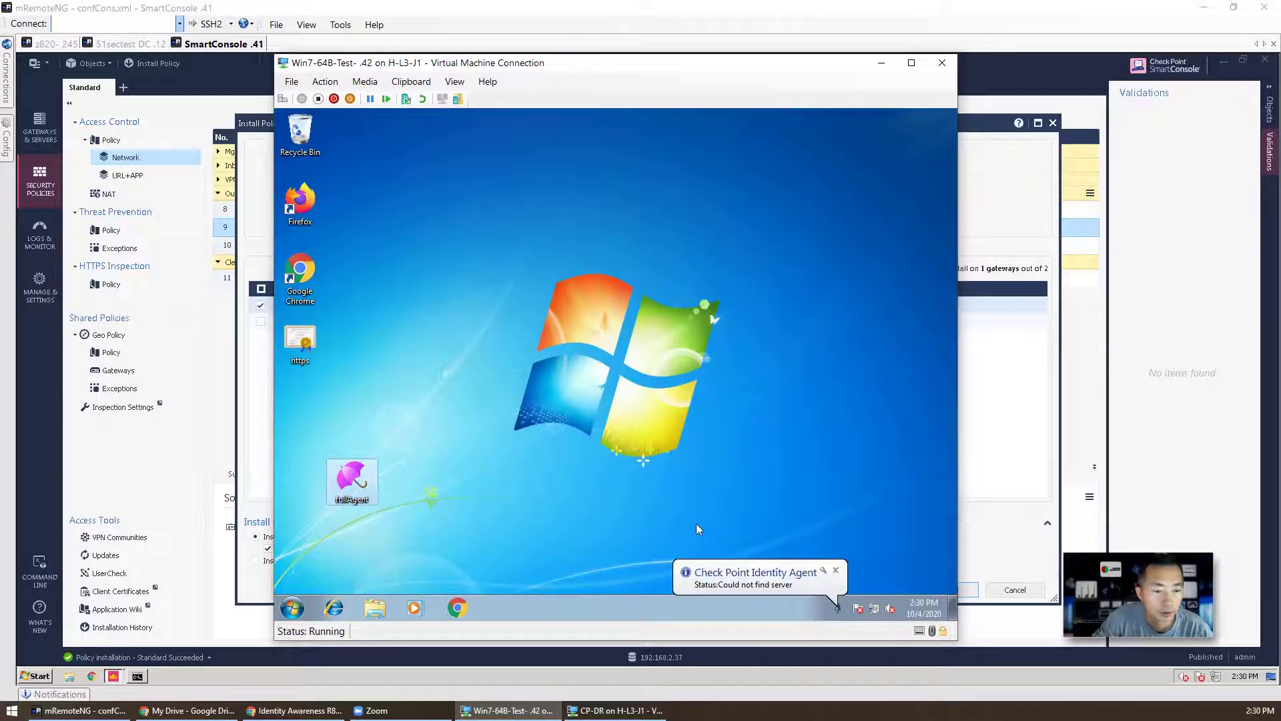
# Step: Open the Identity Agent settings from the tray and toggle advanced server configuration
pyautogui.click(841, 609)
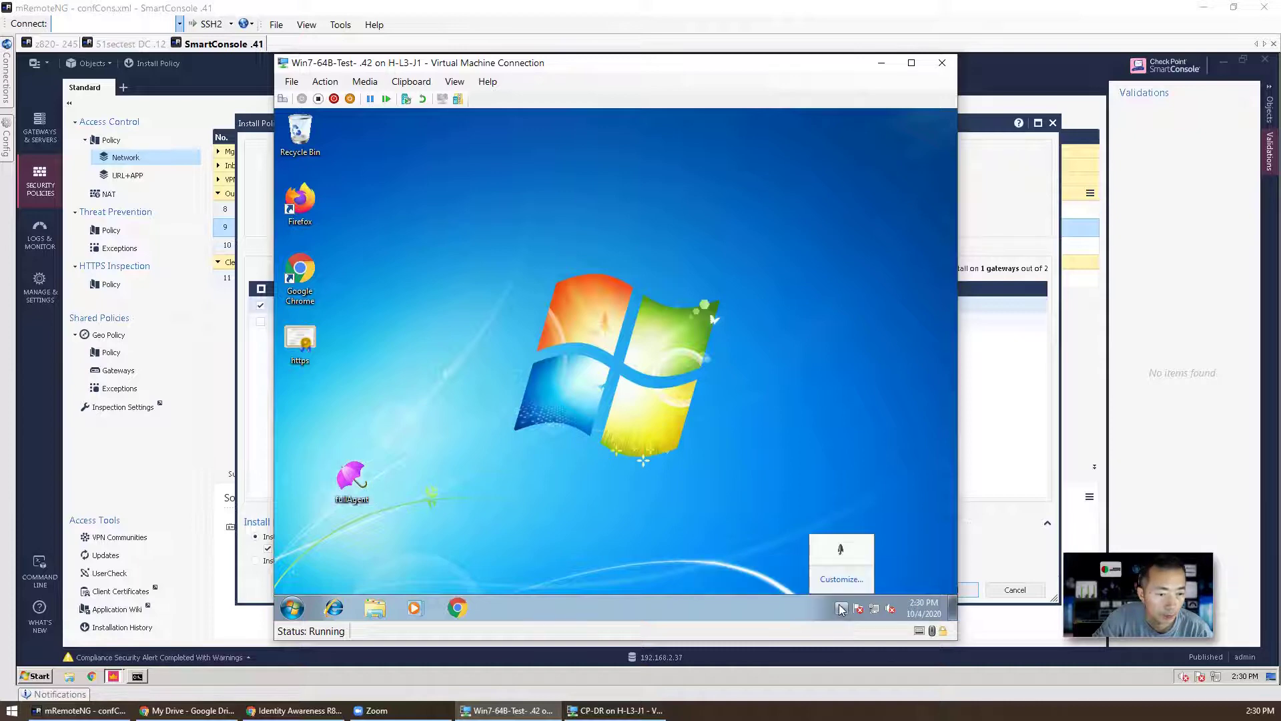
pyautogui.rightClick(841, 549)
pyautogui.click(882, 556)
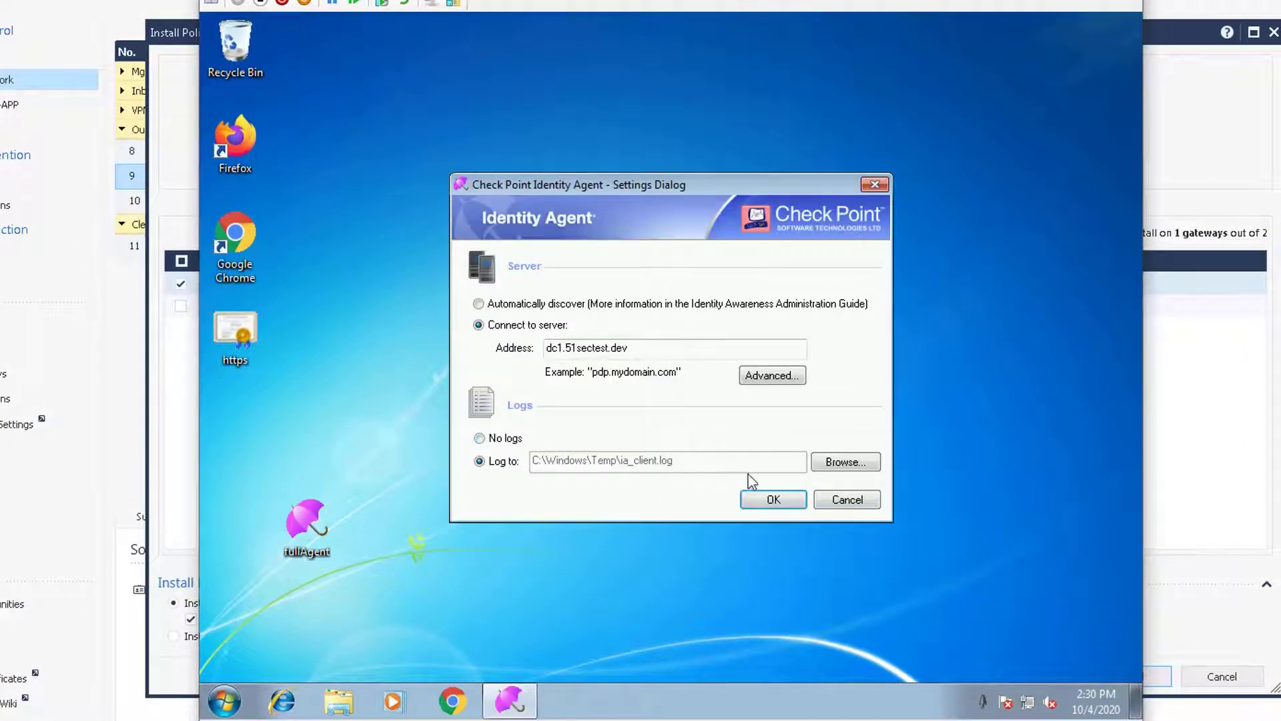
pyautogui.click(771, 375)
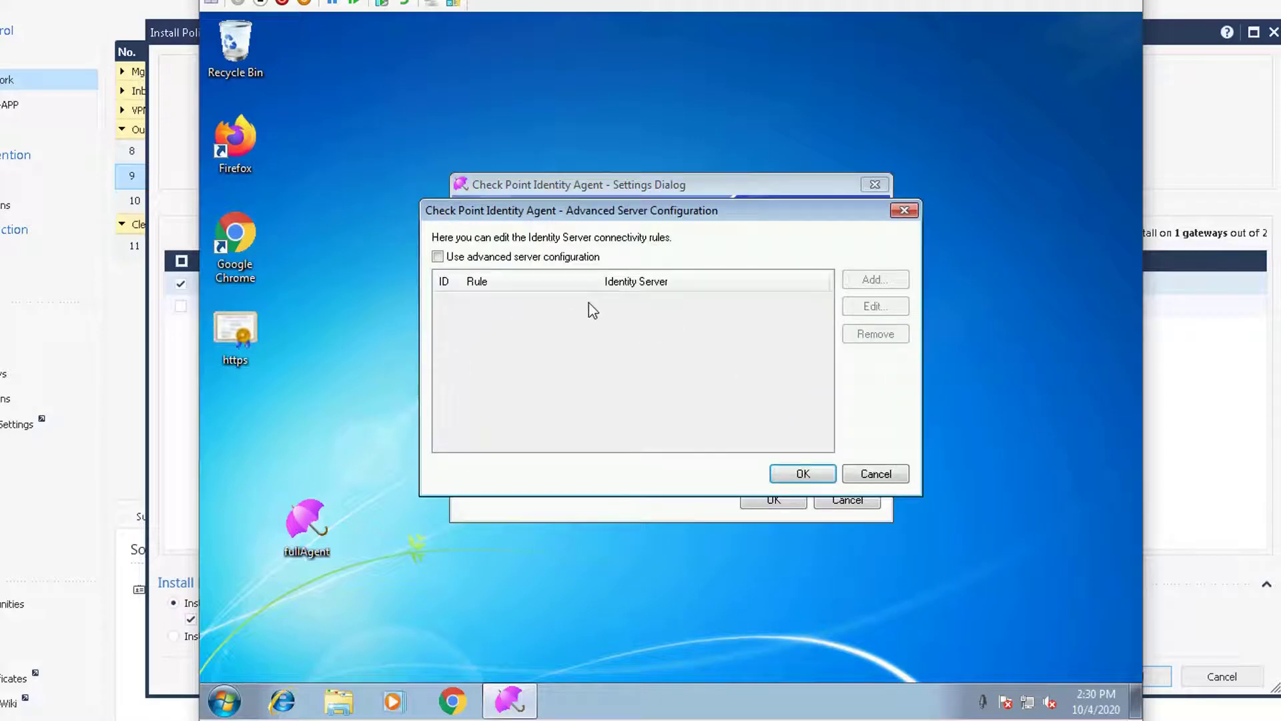
pyautogui.click(582, 258)
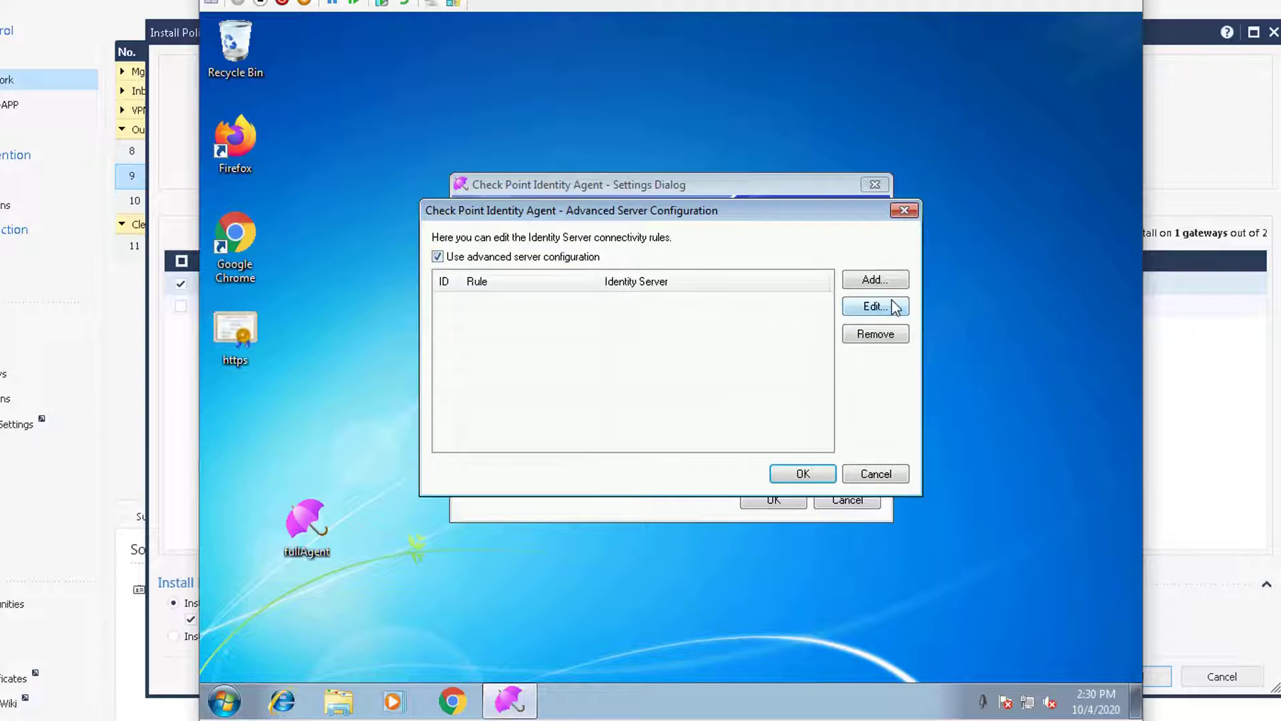
pyautogui.click(572, 261)
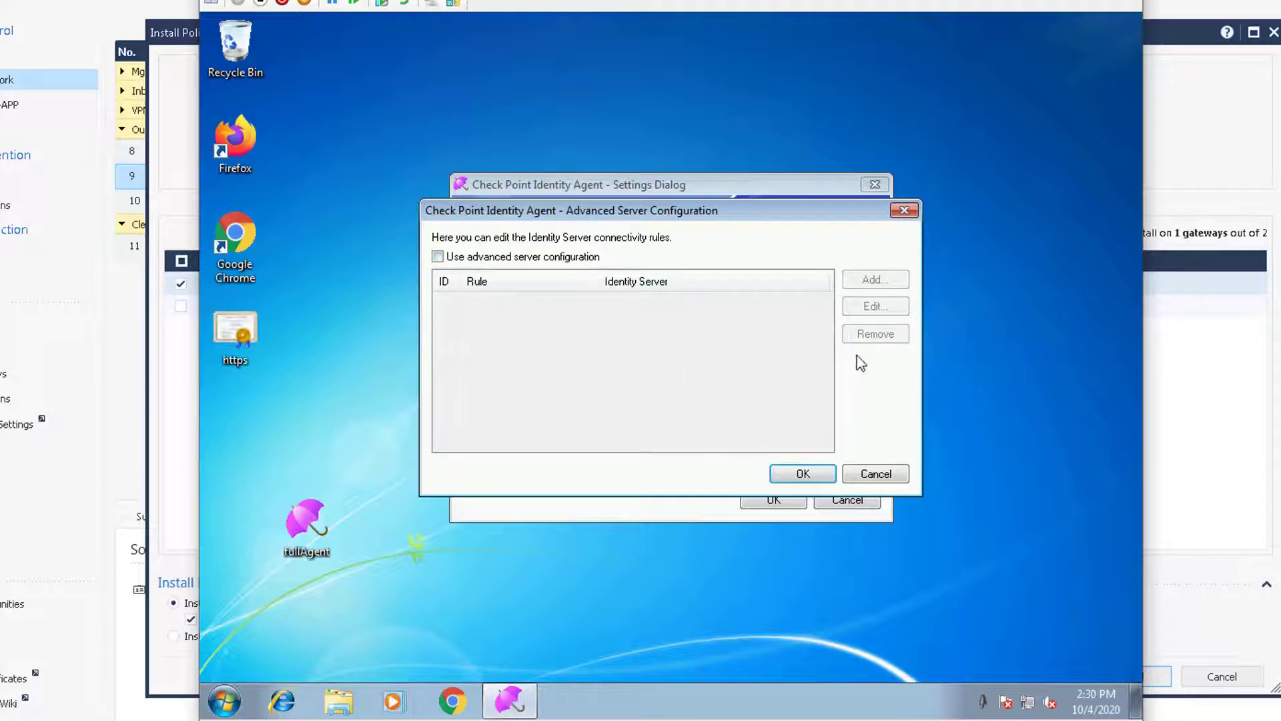
pyautogui.click(580, 259)
# Step: Discard the advanced server rule and save the settings with dc1.51sectest.dev kept
pyautogui.click(857, 281)
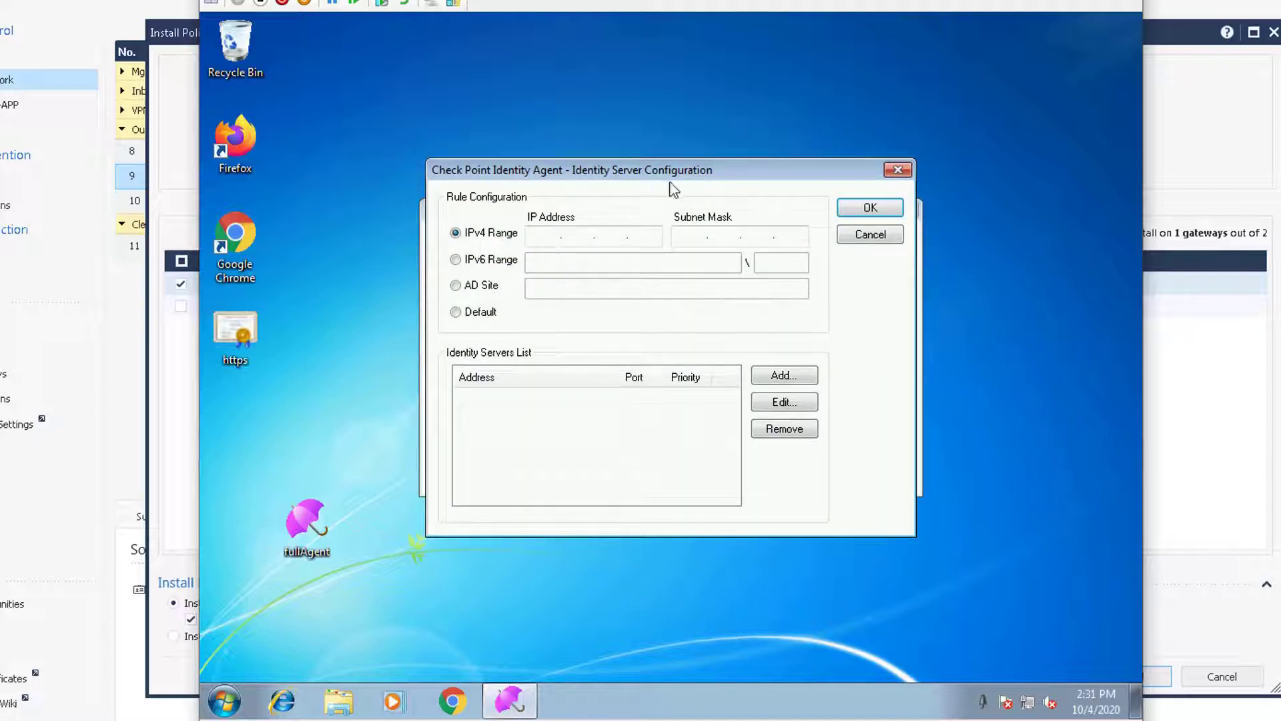
pyautogui.click(858, 237)
pyautogui.click(541, 260)
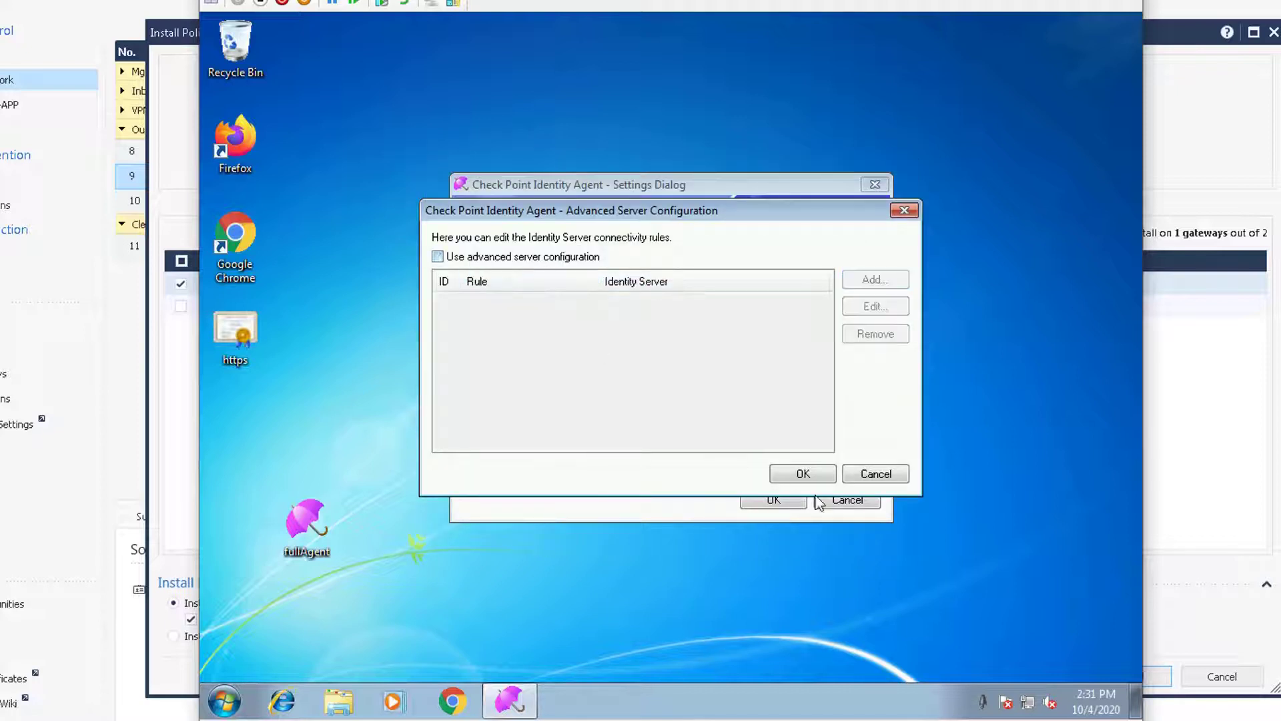
pyautogui.click(872, 473)
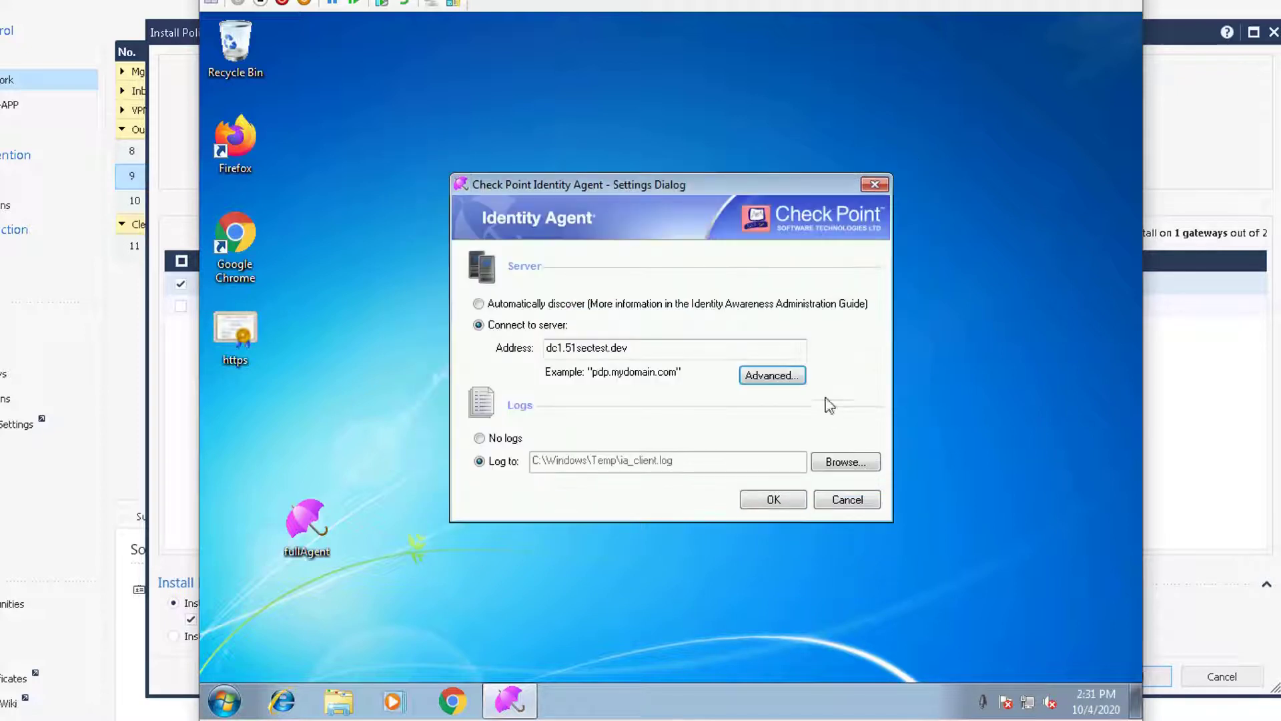
pyautogui.click(644, 352)
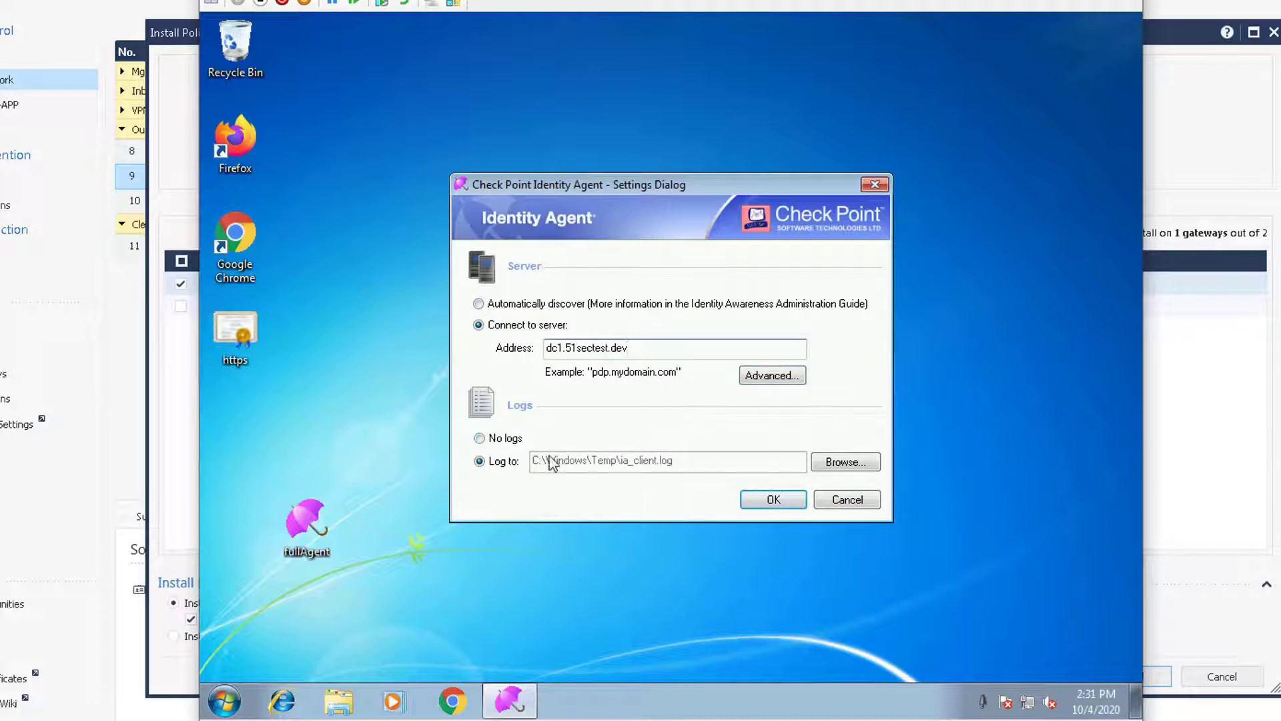
pyautogui.click(771, 504)
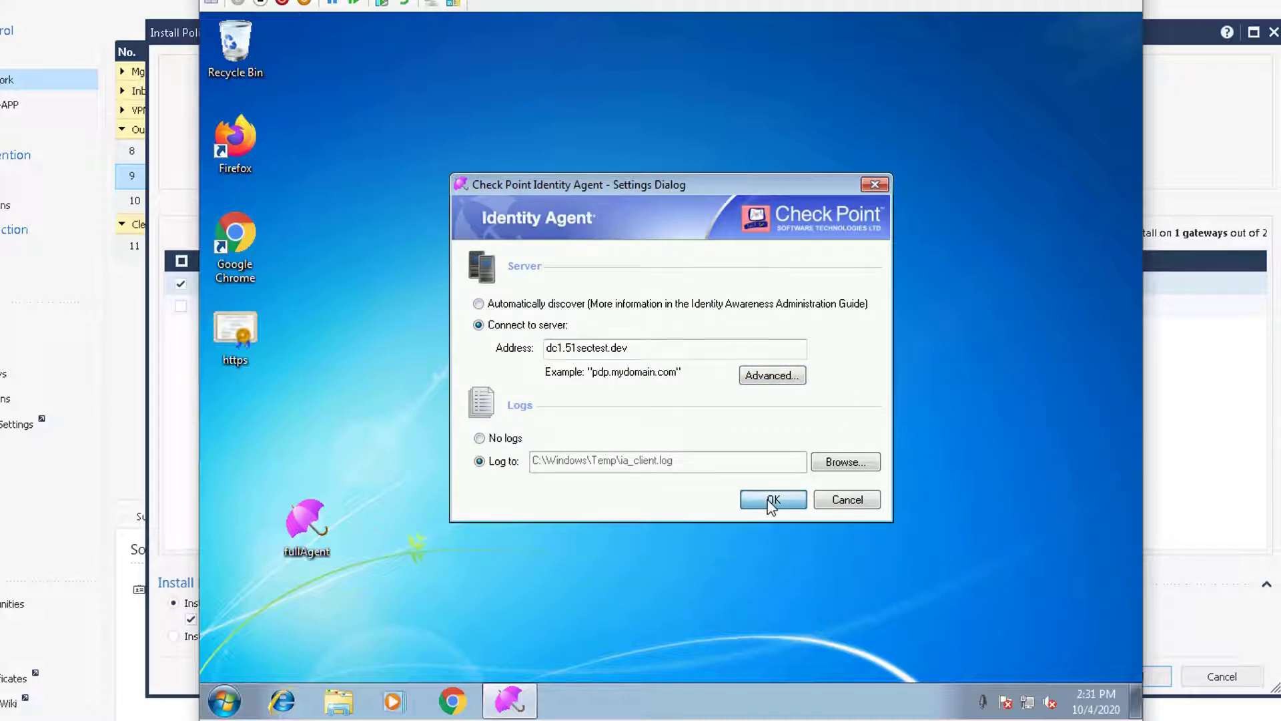
pyautogui.rightClick(985, 702)
# Step: Connect the agent and open its connection settings from the Status window
pyautogui.click(1037, 639)
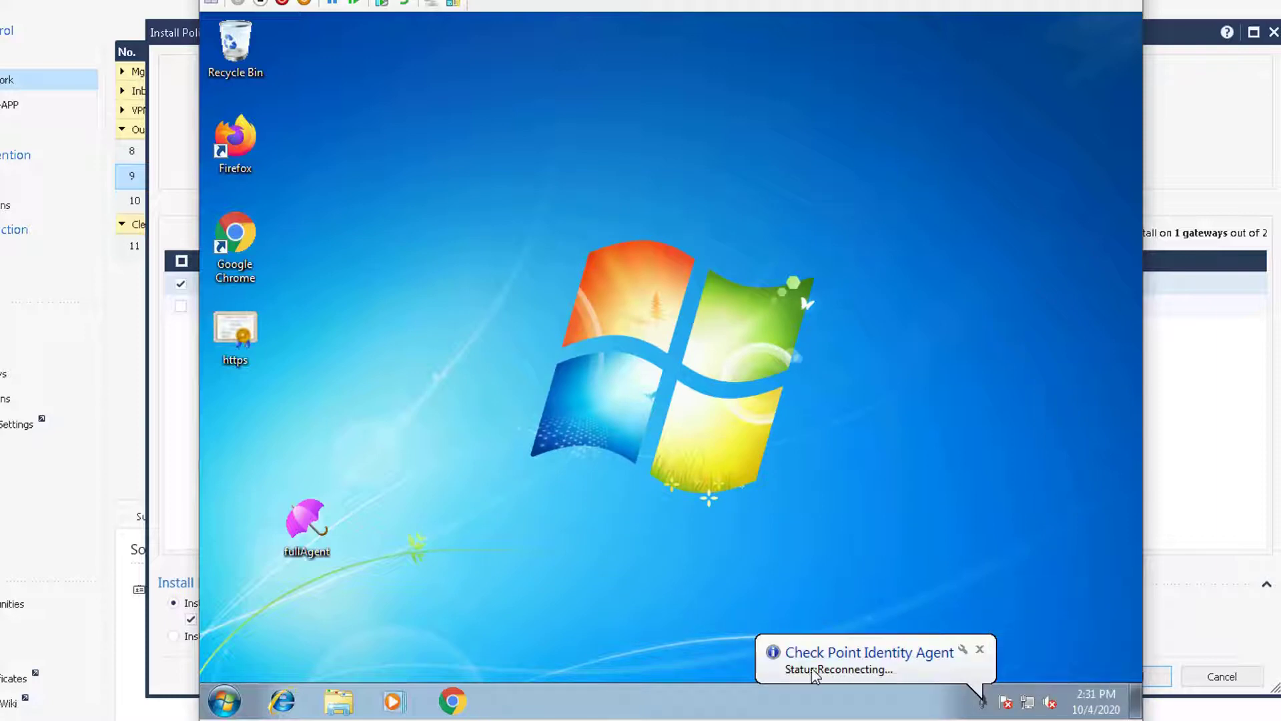
pyautogui.rightClick(983, 701)
pyautogui.click(1031, 660)
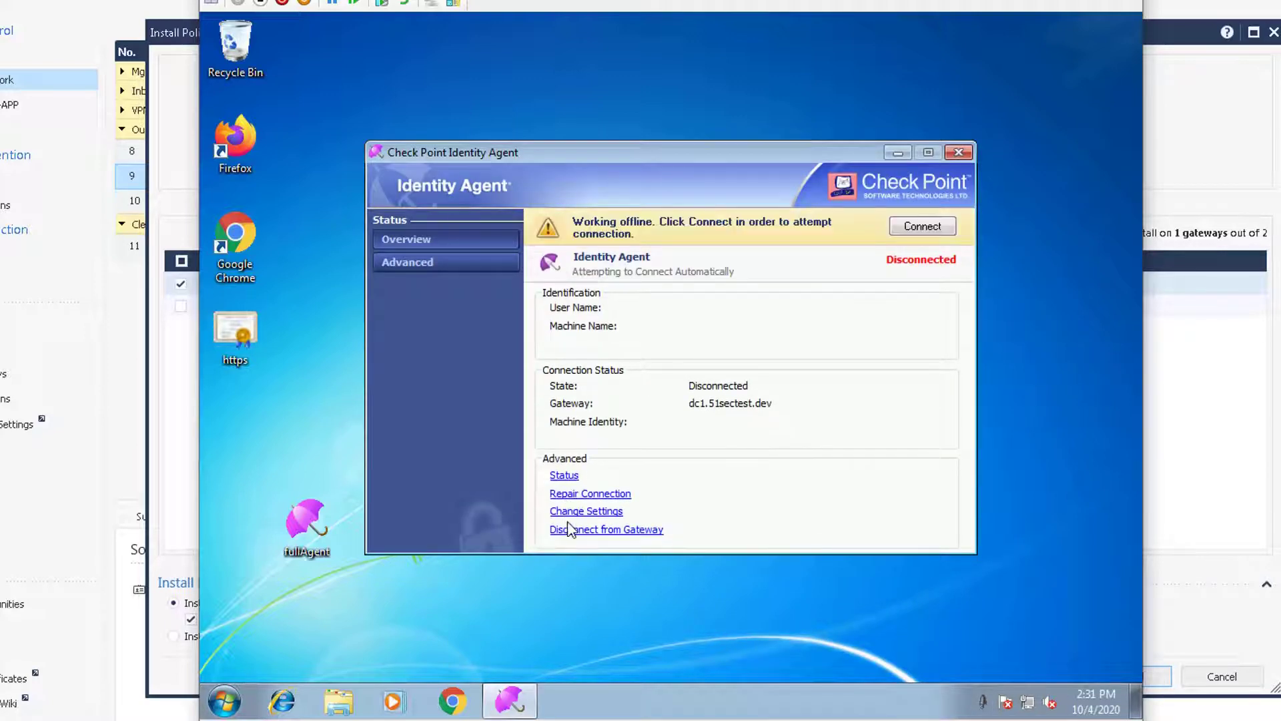
pyautogui.click(592, 511)
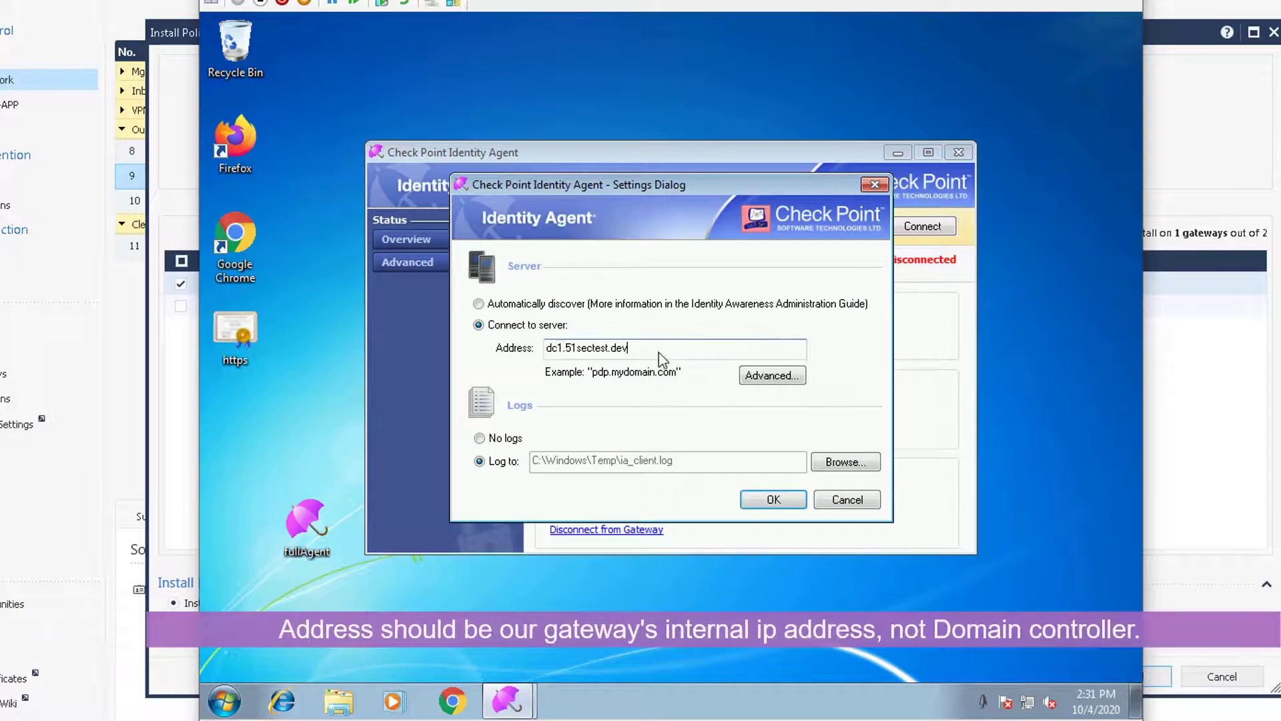
# Step: Replace the server address with gateway 172.17.1.21 and review its certificate
pyautogui.moveTo(662, 352); pyautogui.dragTo(448, 361)
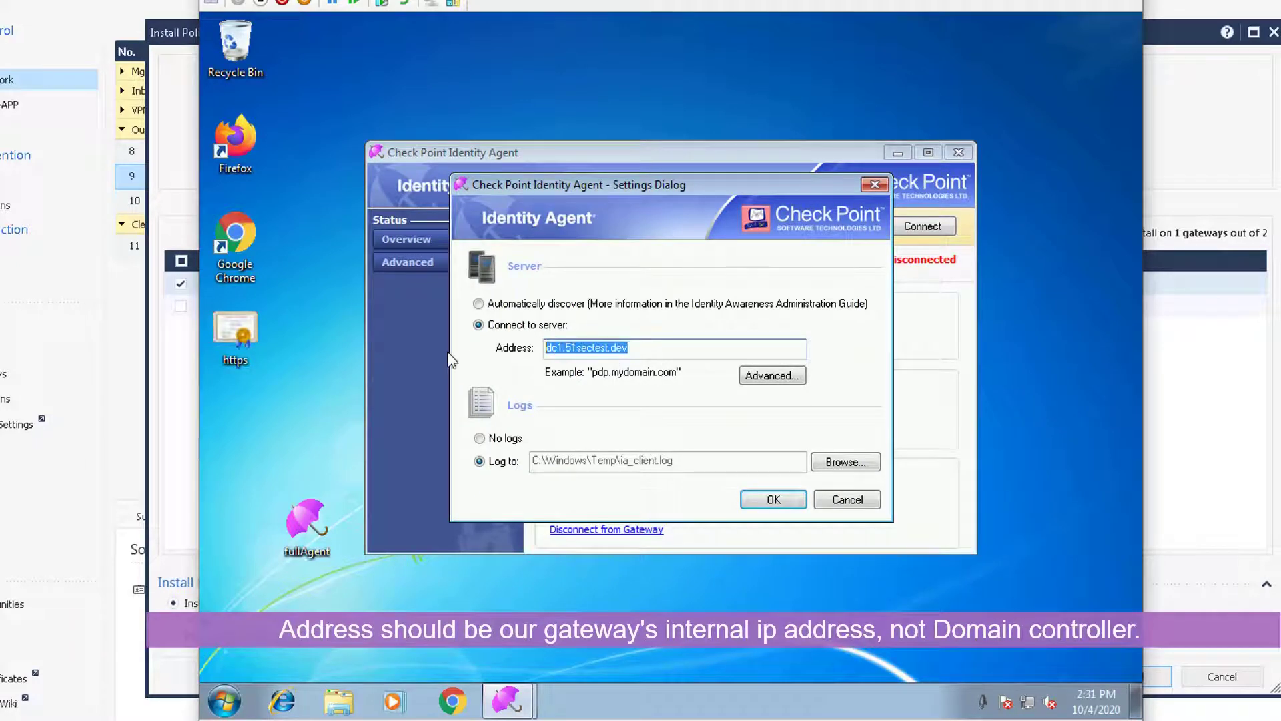
pyautogui.write('192.1')
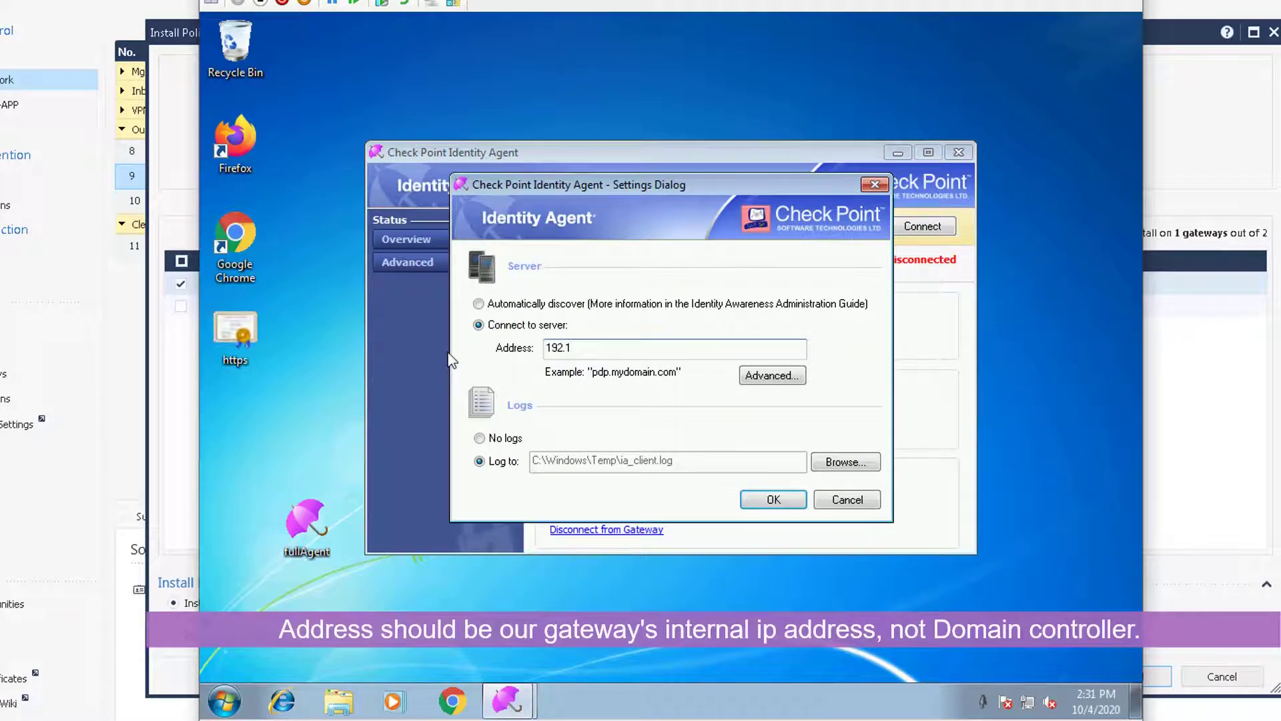
pyautogui.write('72.')
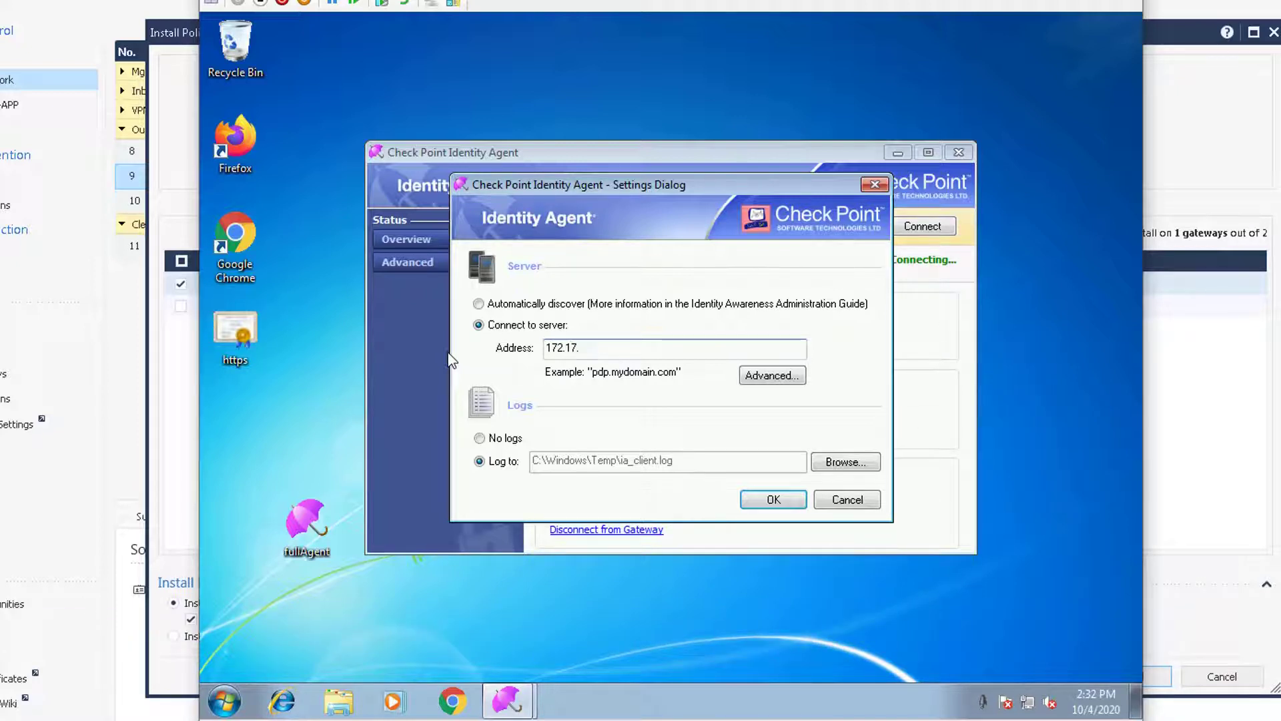
pyautogui.click(774, 499)
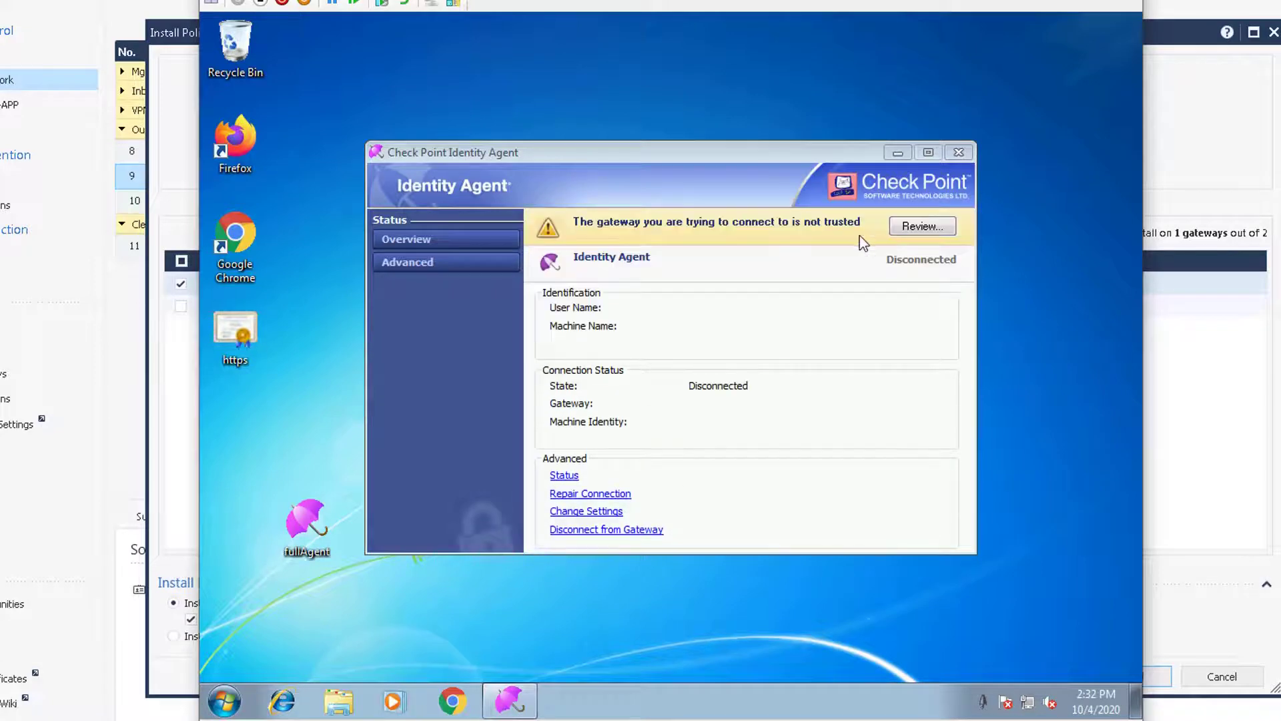
pyautogui.click(913, 227)
# Step: Trust the gateway certificate, sign in with the 51sectest.dev domain user's credentials, and view Advanced details
pyautogui.click(744, 508)
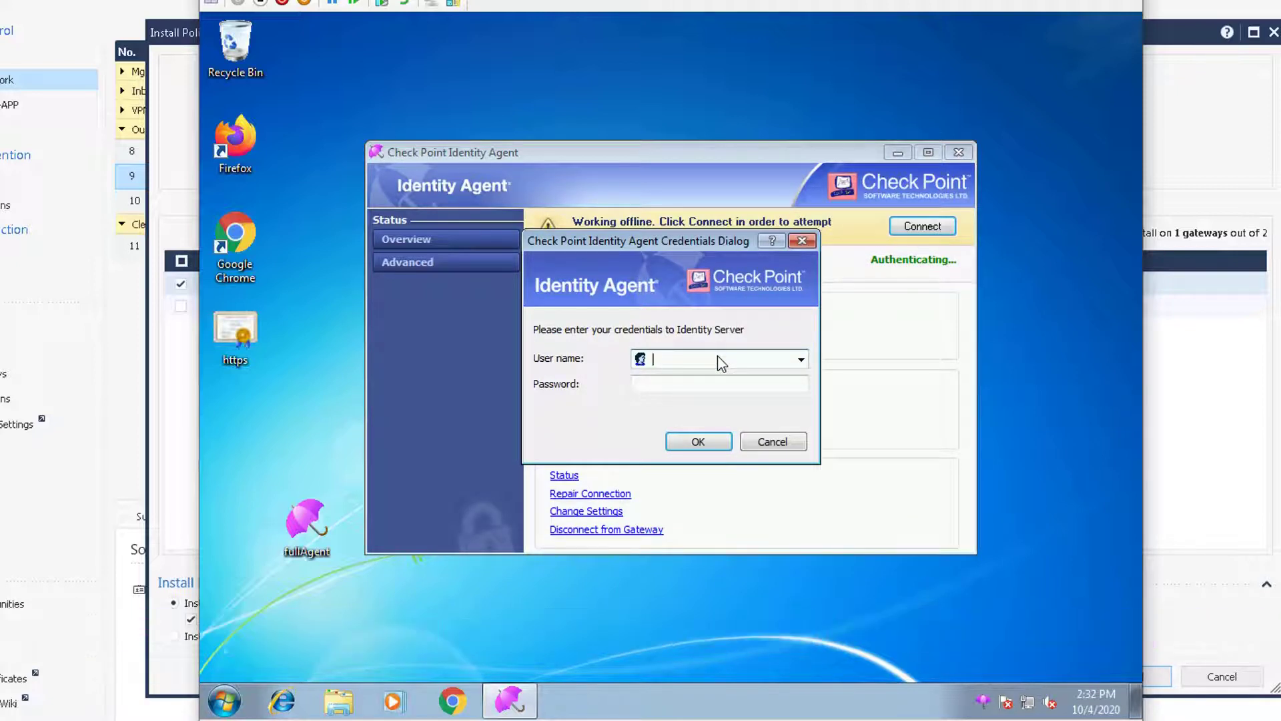
pyautogui.write('51se')
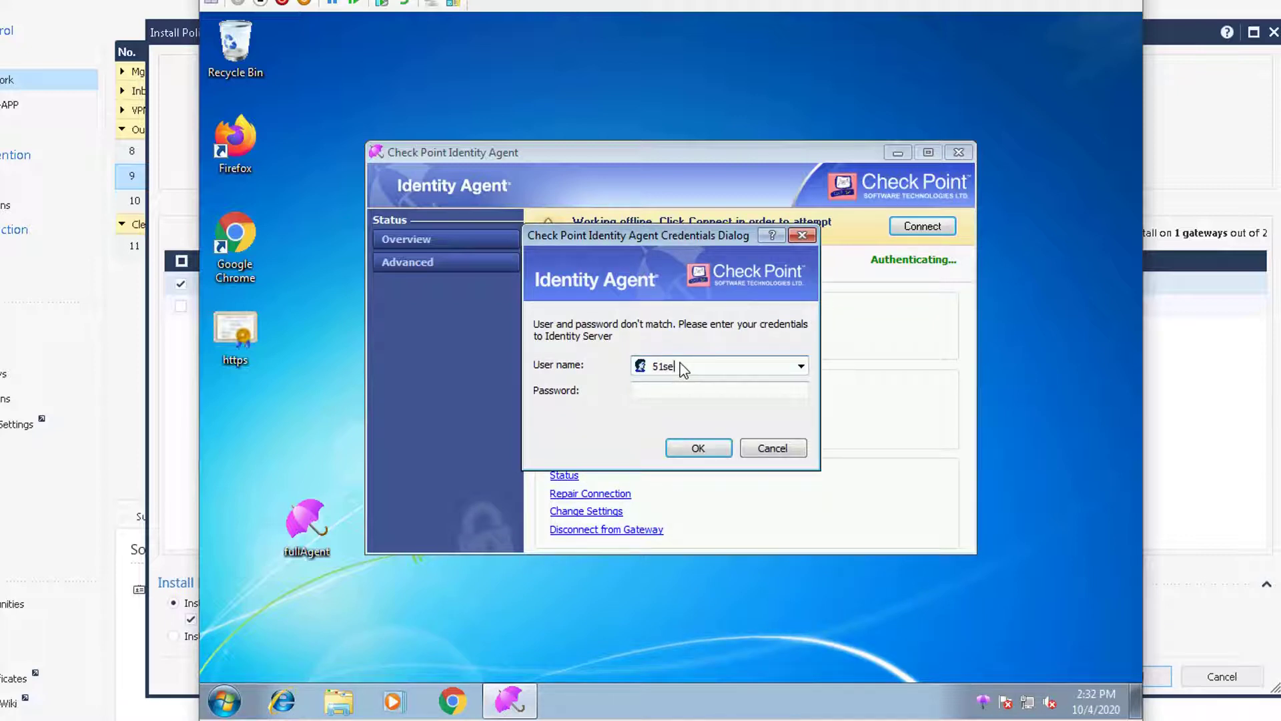
pyautogui.write('ctest.dev')
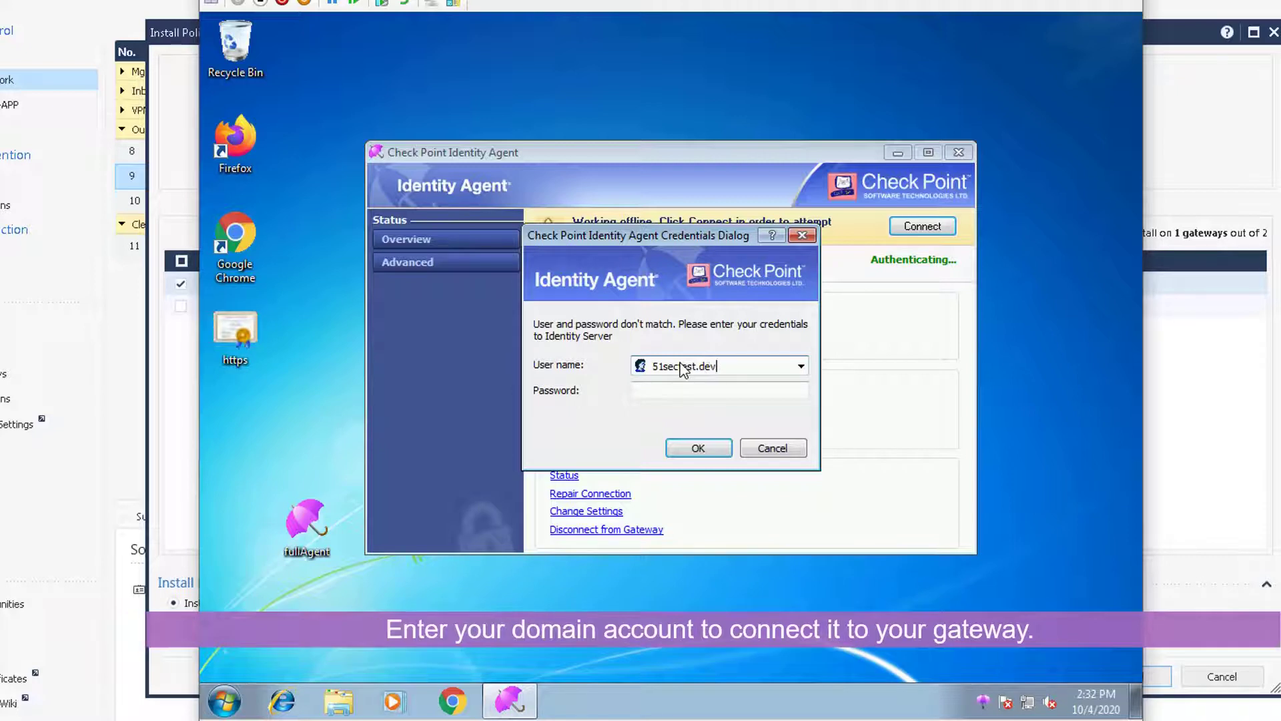
pyautogui.write('\\admin1')
pyautogui.press('Tab')
pyautogui.write('•••••••')
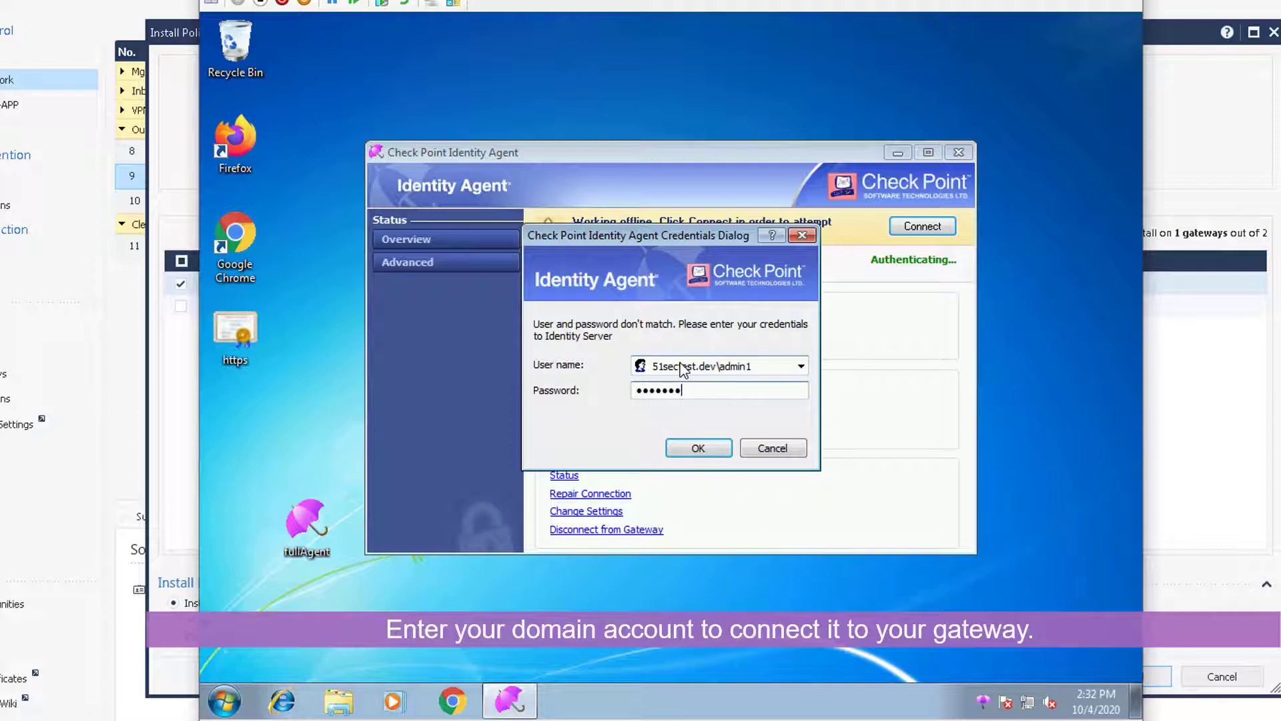
pyautogui.press('Return')
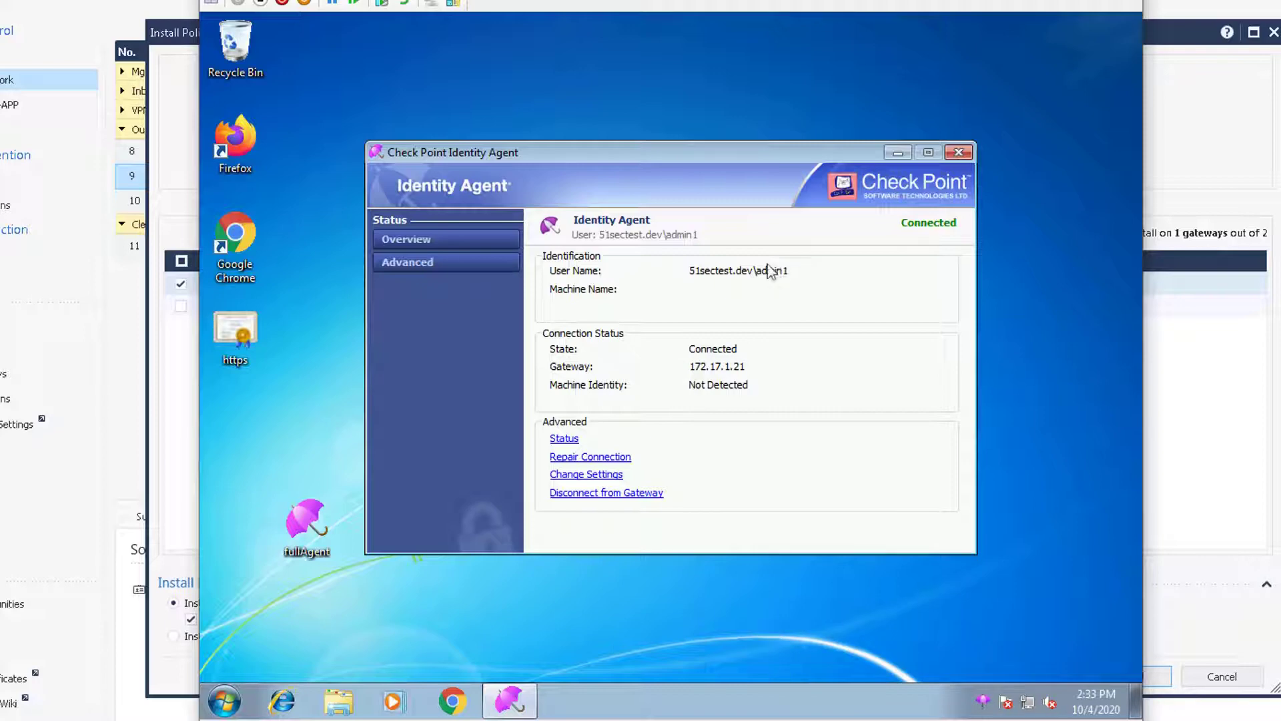
pyautogui.click(443, 262)
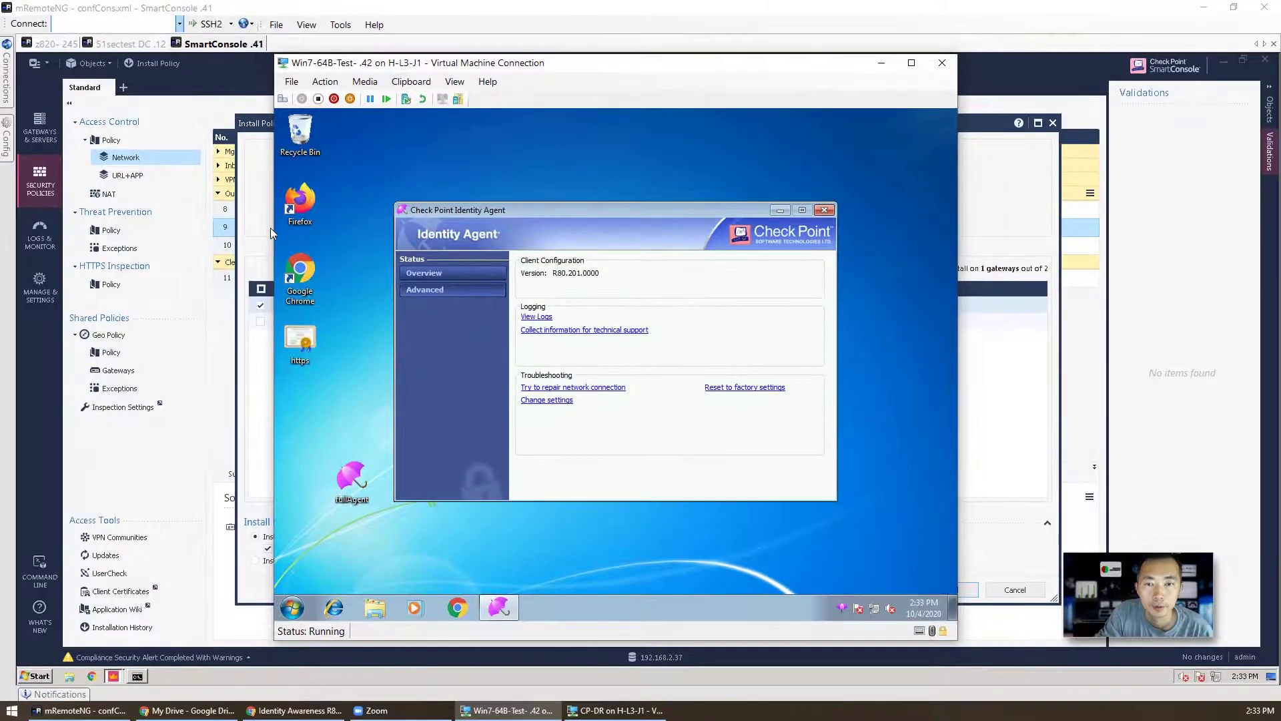
# Step: Install the policy on CP-DR, accepting the licence warning
pyautogui.click(1095, 588)
pyautogui.click(934, 593)
pyautogui.click(843, 425)
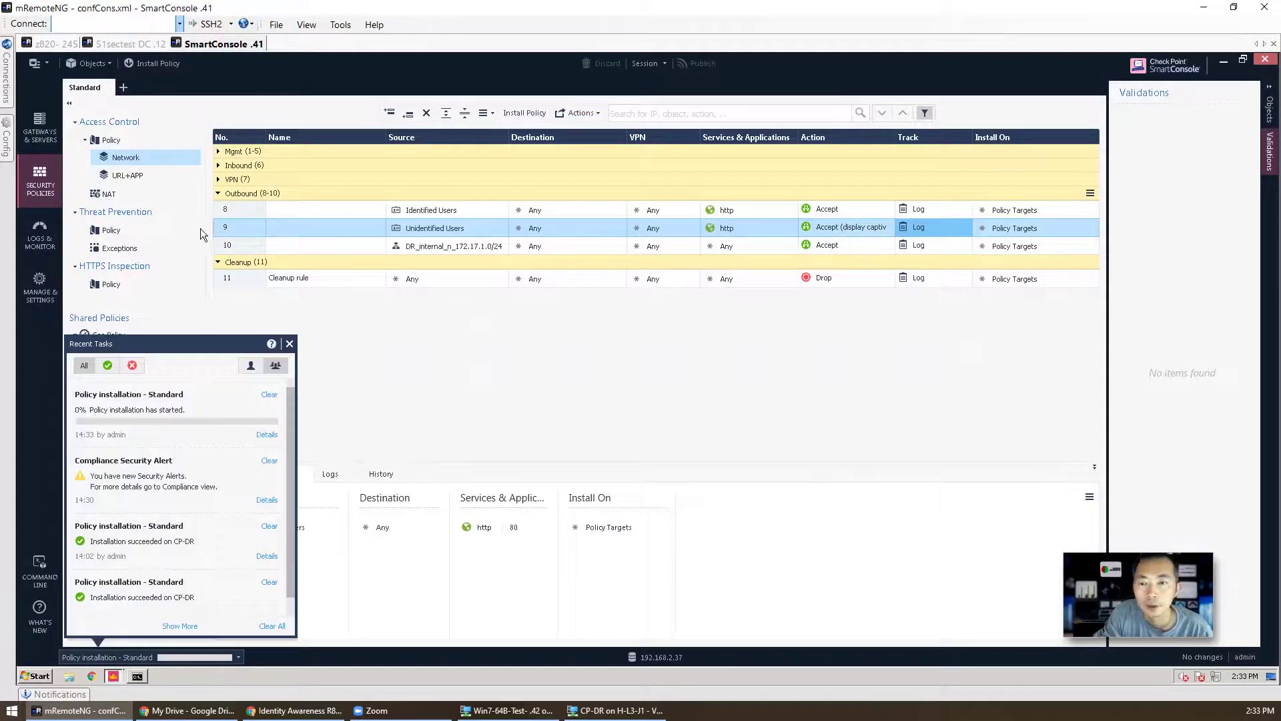
# Step: Run the Identity Awareness log query and inspect the successful login and Access Roles Updated entries
pyautogui.click(40, 240)
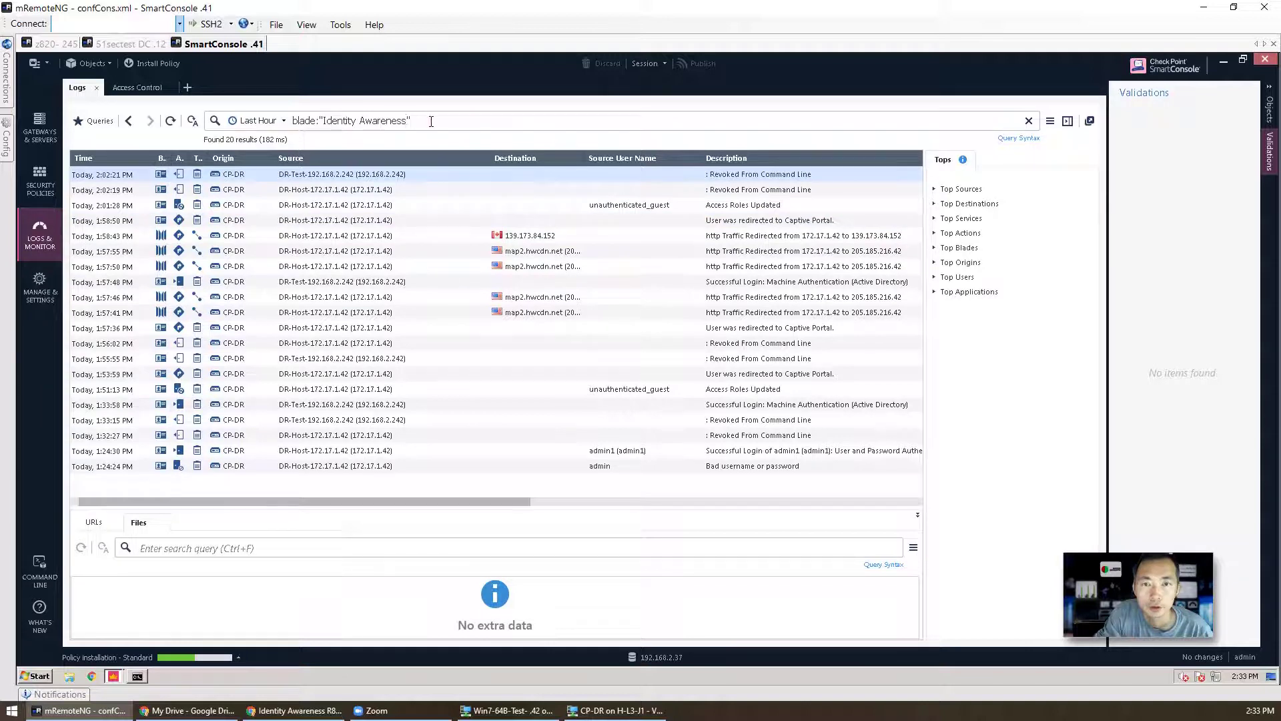
pyautogui.click(103, 121)
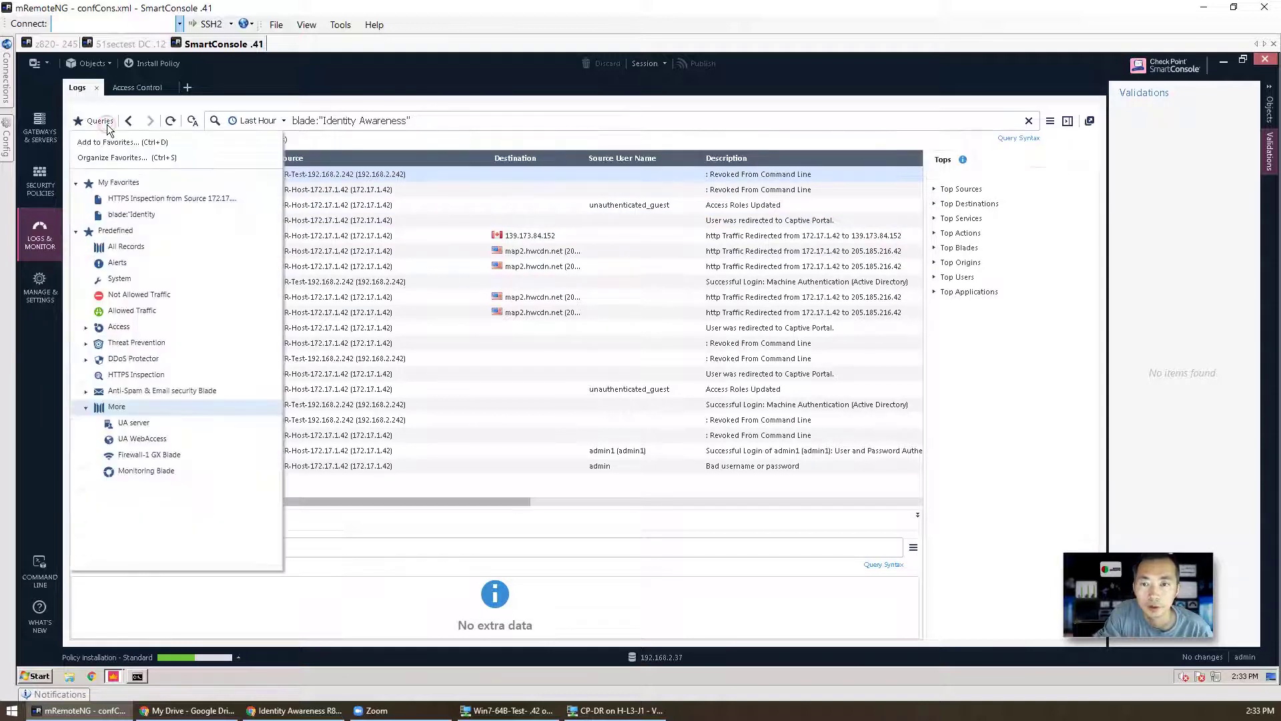
pyautogui.click(167, 214)
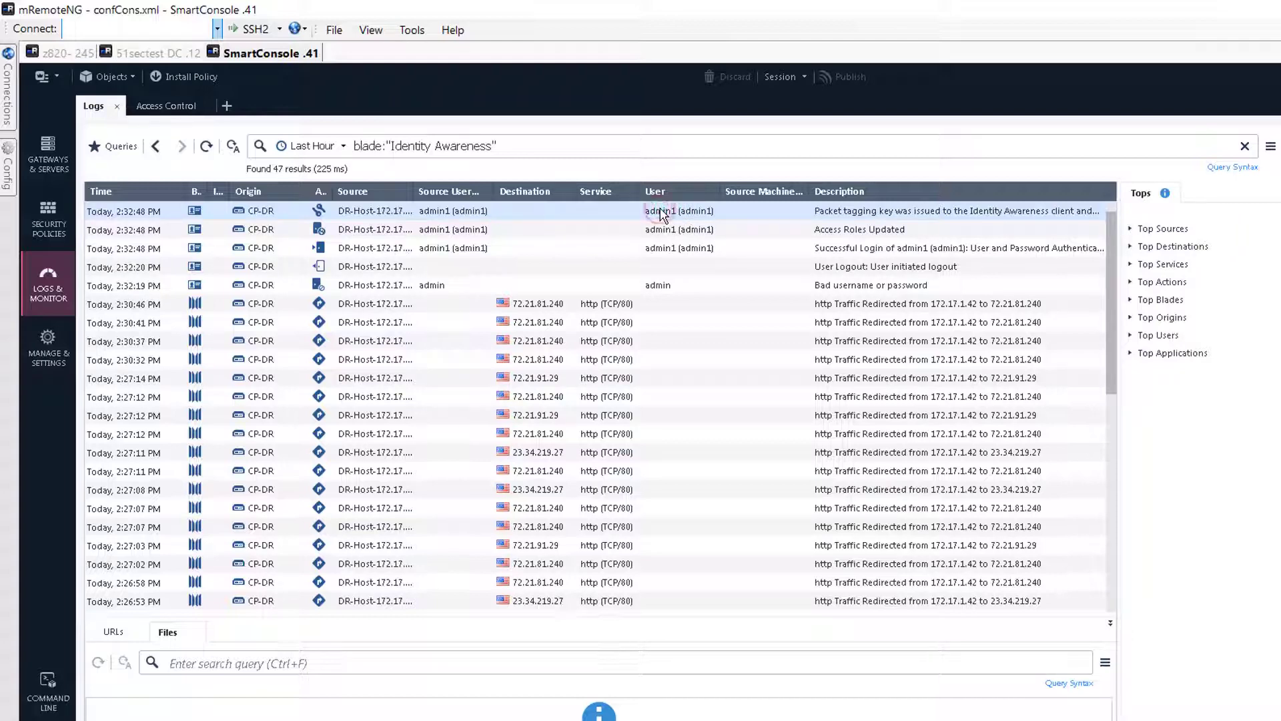
pyautogui.click(661, 247)
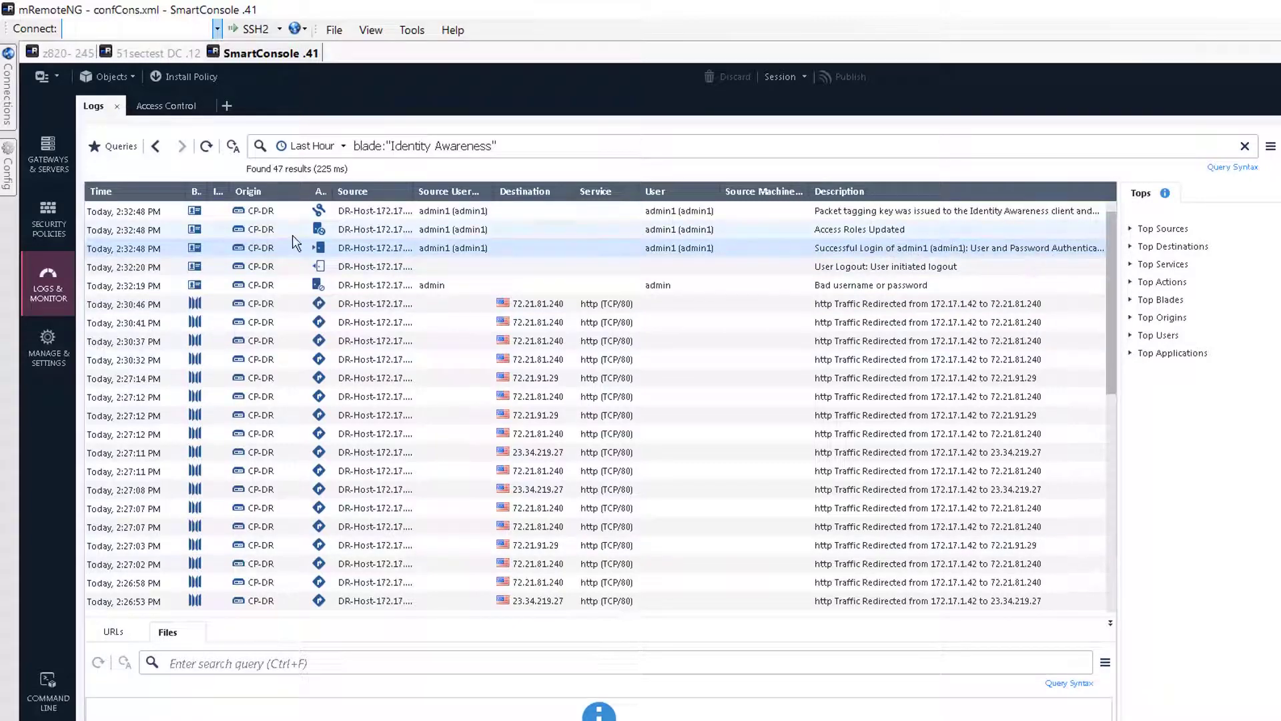
pyautogui.click(168, 230)
pyautogui.click(746, 249)
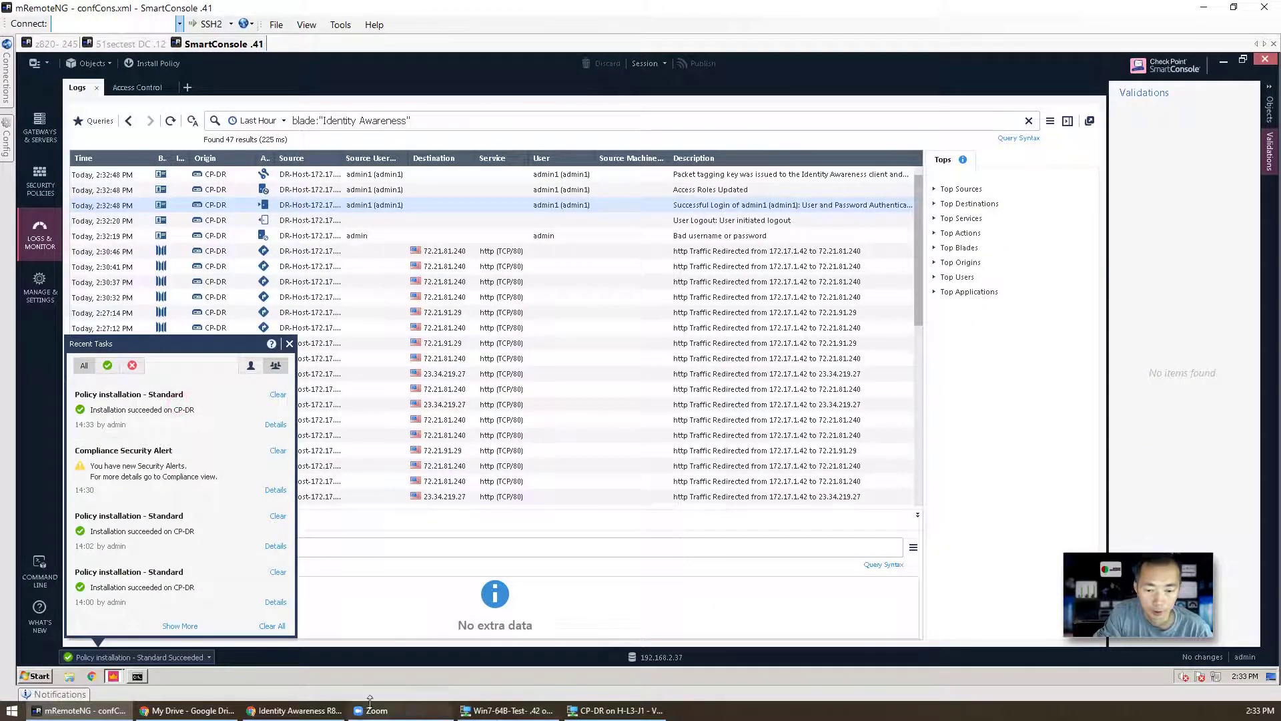
pyautogui.click(313, 708)
pyautogui.click(312, 708)
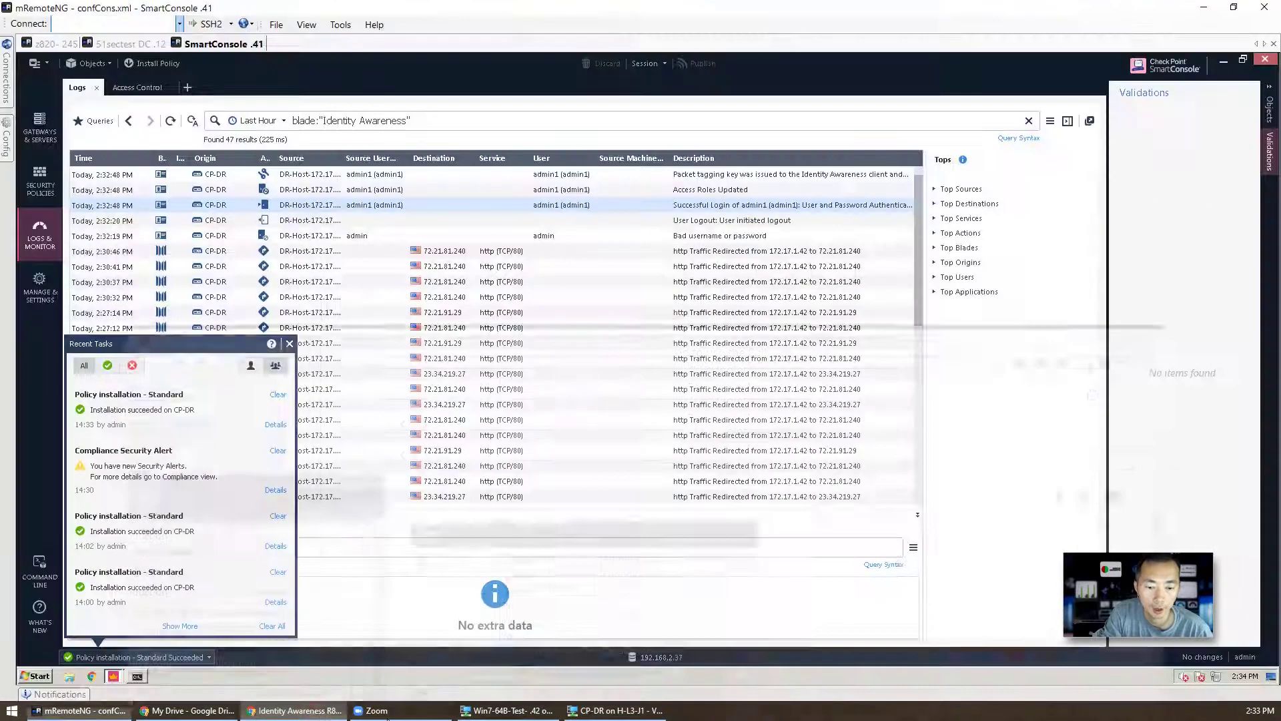
pyautogui.click(501, 711)
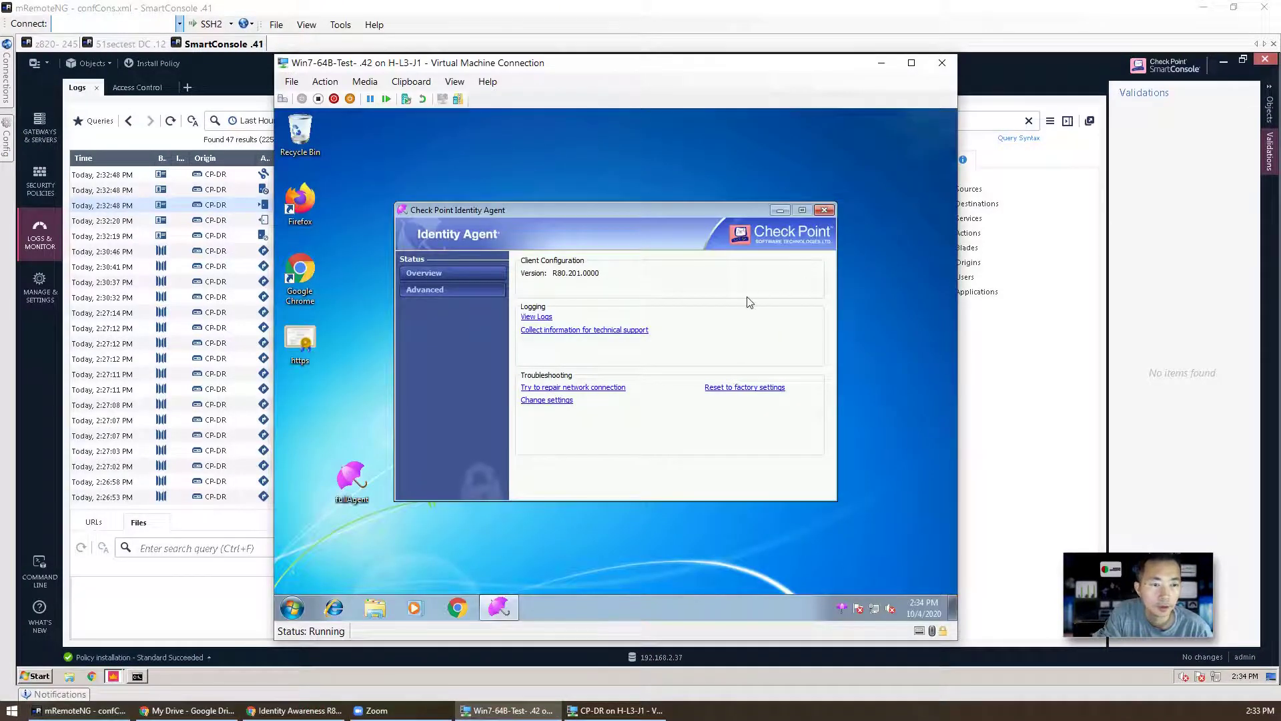
# Step: Check the agent's Overview status, then open yorkbbs.ca in Chrome on the VM
pyautogui.click(454, 273)
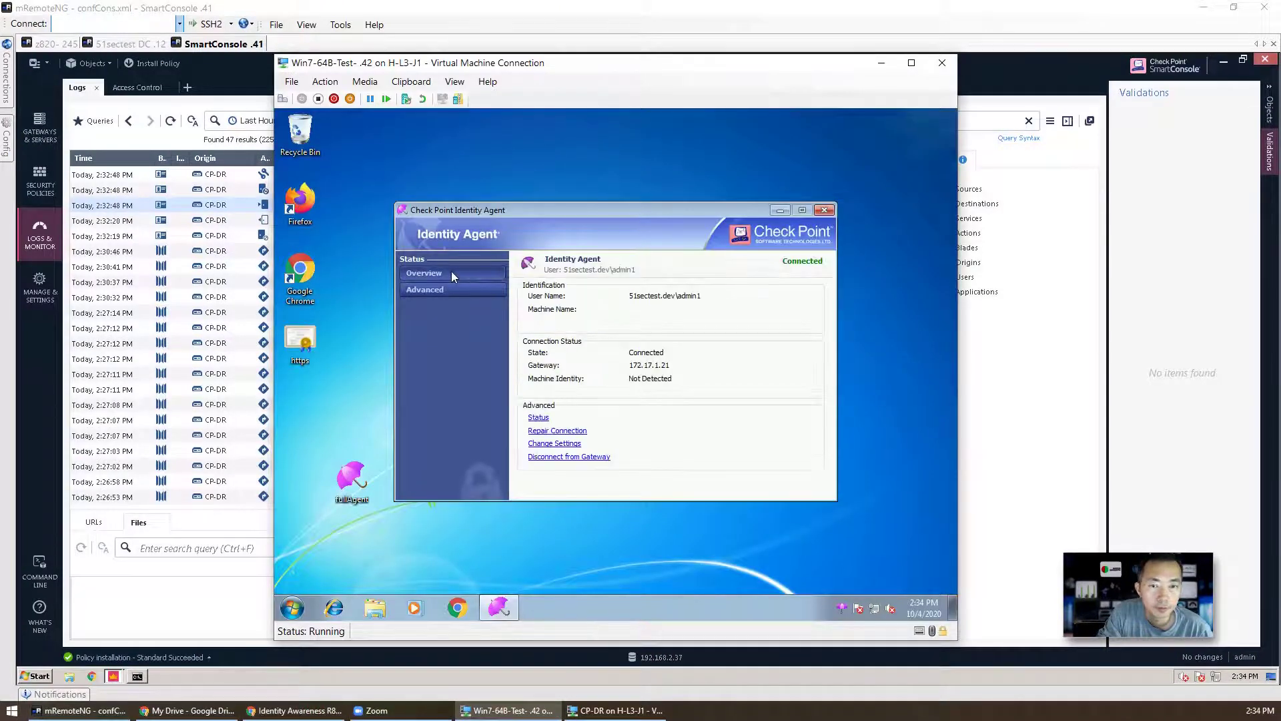
pyautogui.click(466, 617)
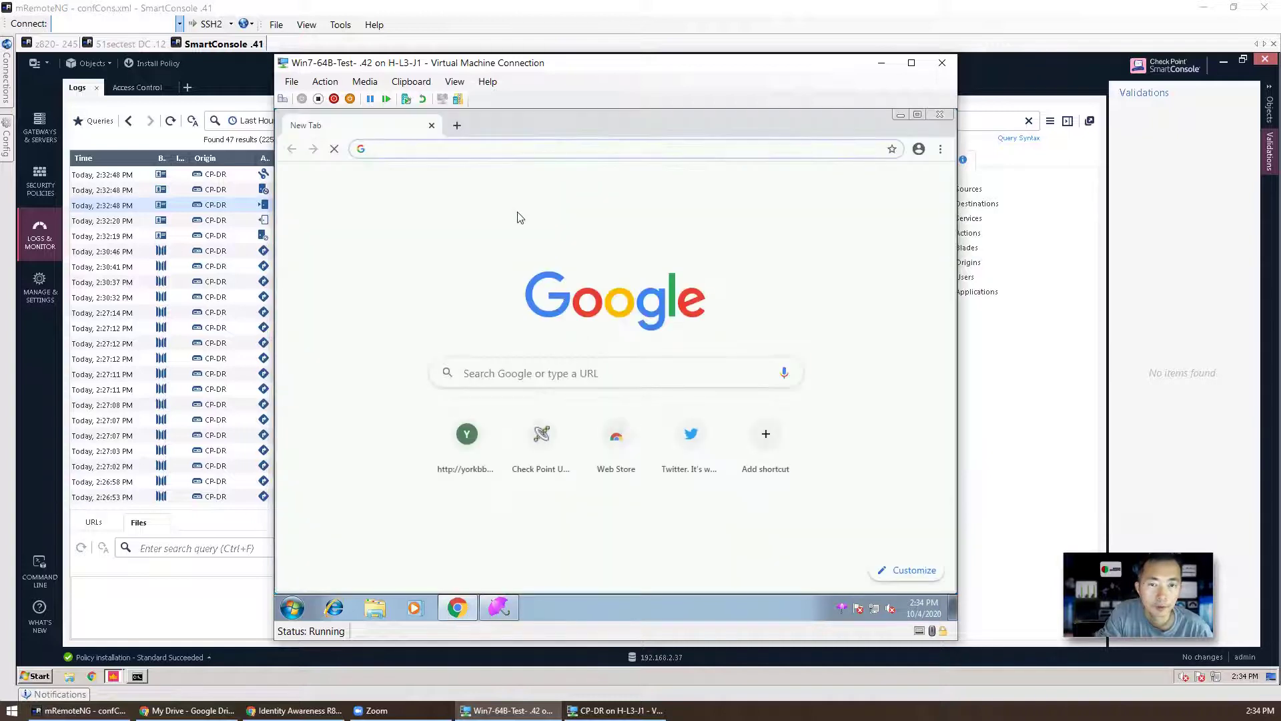
pyautogui.click(471, 440)
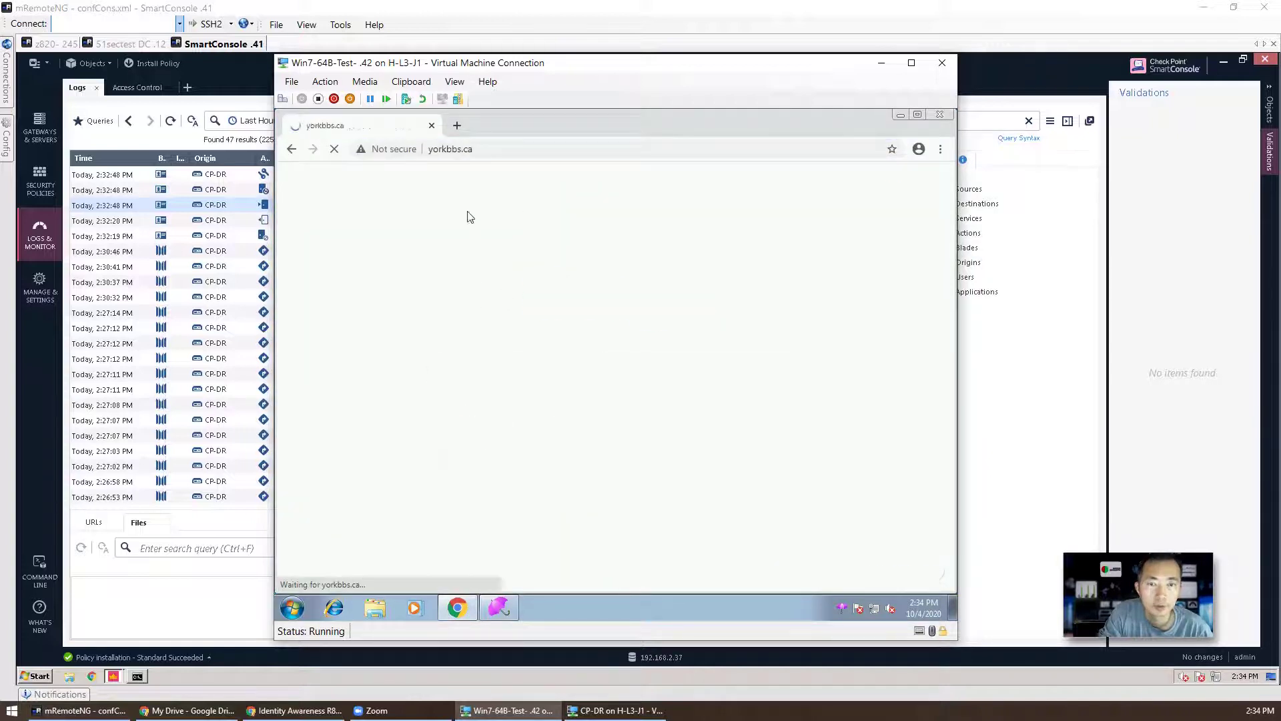
pyautogui.click(395, 150)
# Step: Search Google for http websites and open the BC Cancer site at bccancer.bc.ca
pyautogui.click(453, 150)
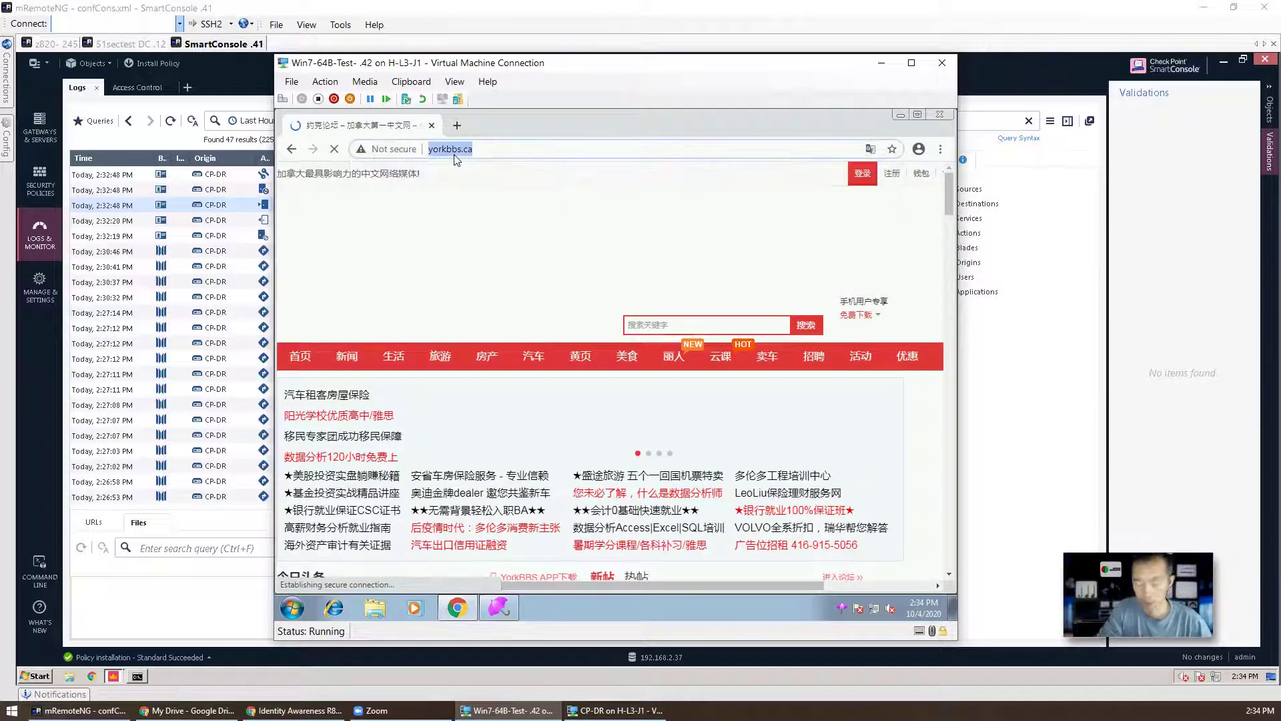
pyautogui.write('http we')
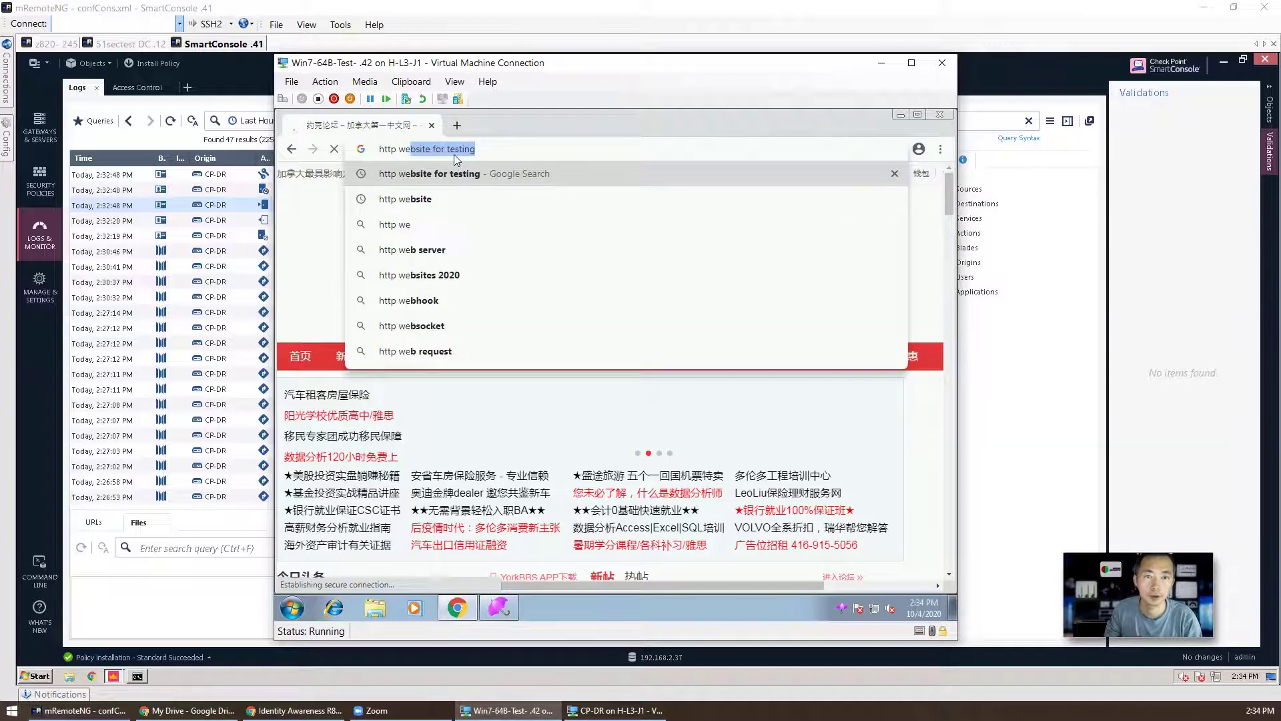
pyautogui.press('Return')
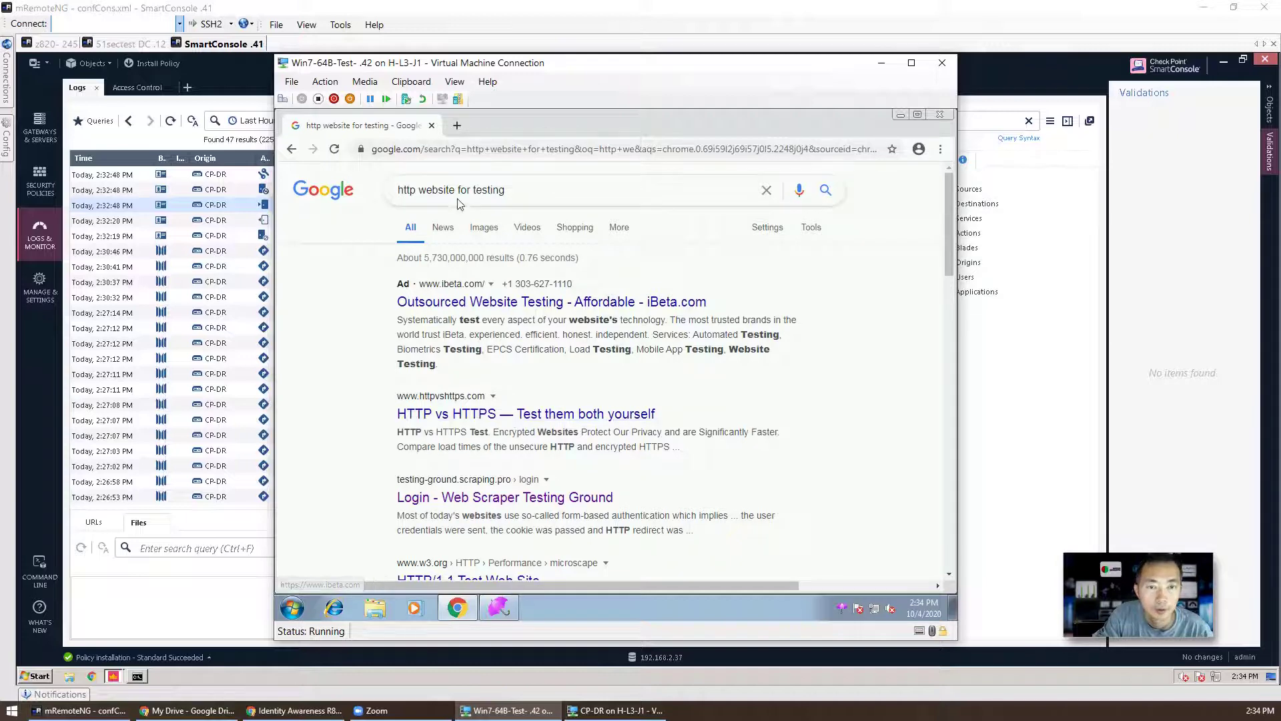
pyautogui.moveTo(454, 194); pyautogui.dragTo(663, 209)
pyautogui.press('BackSpace')
pyautogui.press('Return')
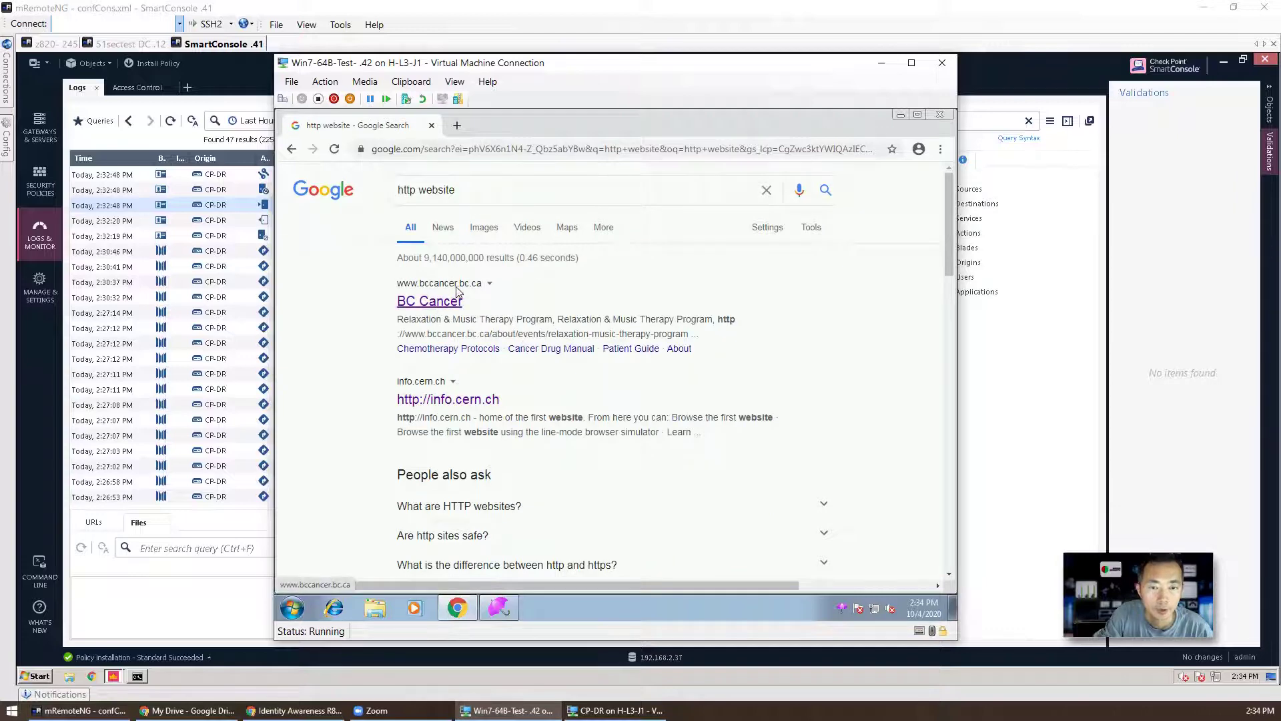
pyautogui.click(454, 309)
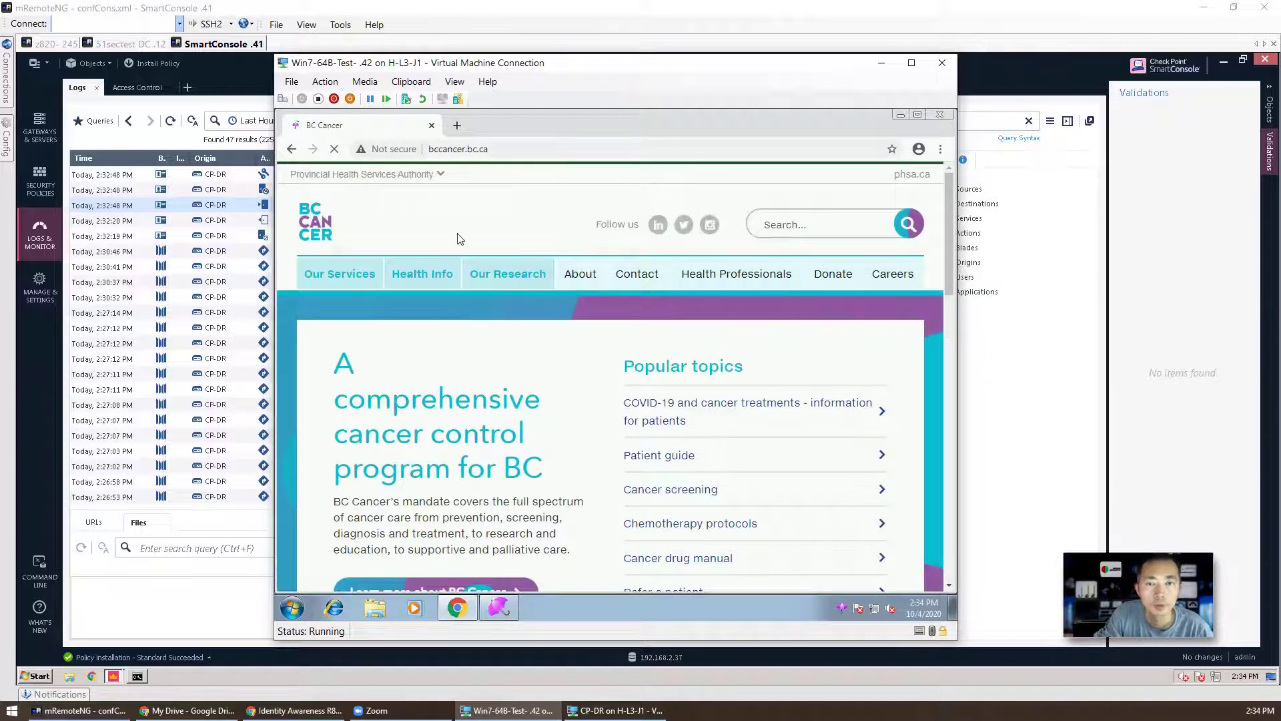
# Step: Exit the ftp session on the gateway console with quit
pyautogui.rightClick(841, 606)
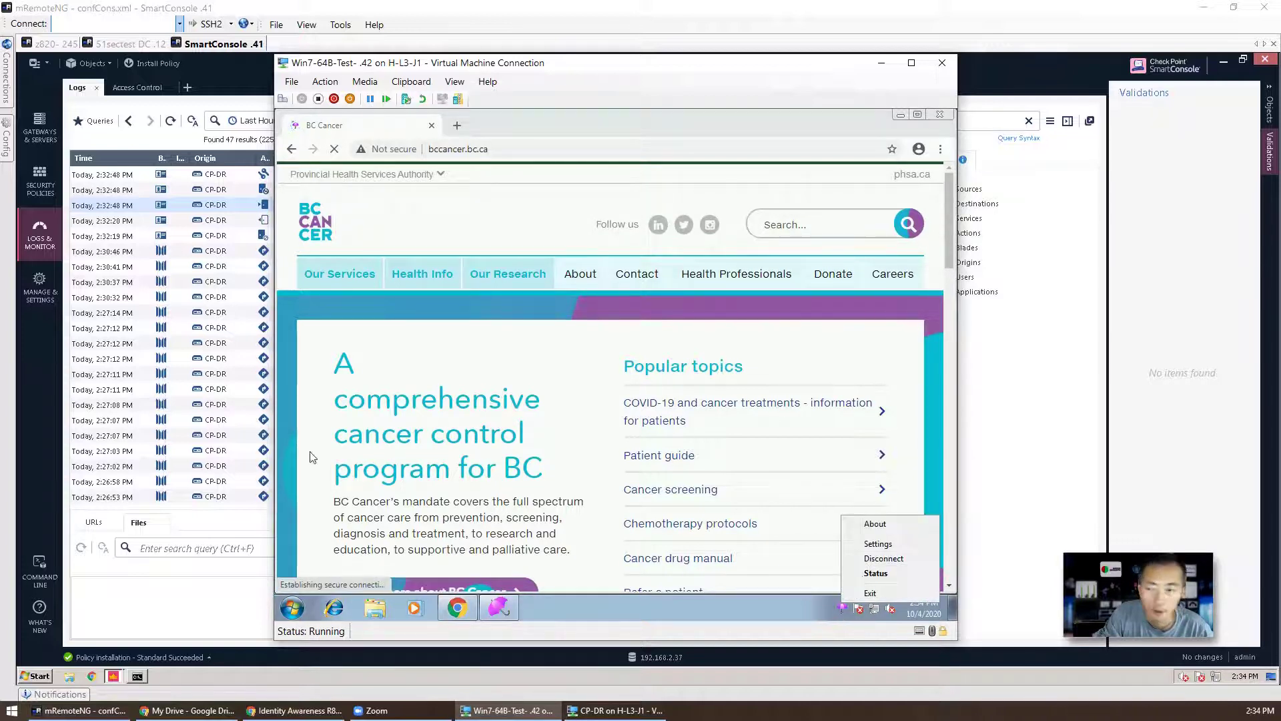
pyautogui.click(599, 712)
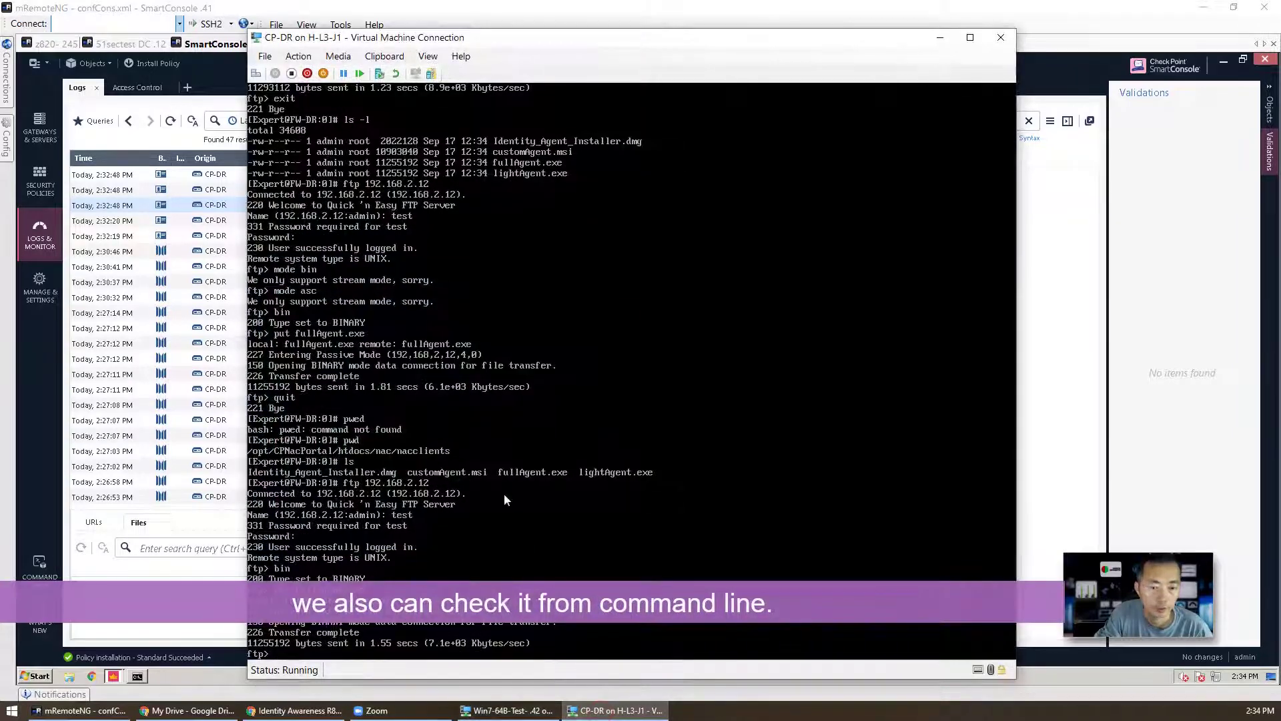
pyautogui.write('quit')
pyautogui.press('Return')
pyautogui.press('Return')
pyautogui.press('Return')
pyautogui.press('Return')
pyautogui.press('Return')
pyautogui.press('Return')
pyautogui.press('Return')
pyautogui.press('Return')
pyautogui.press('Return')
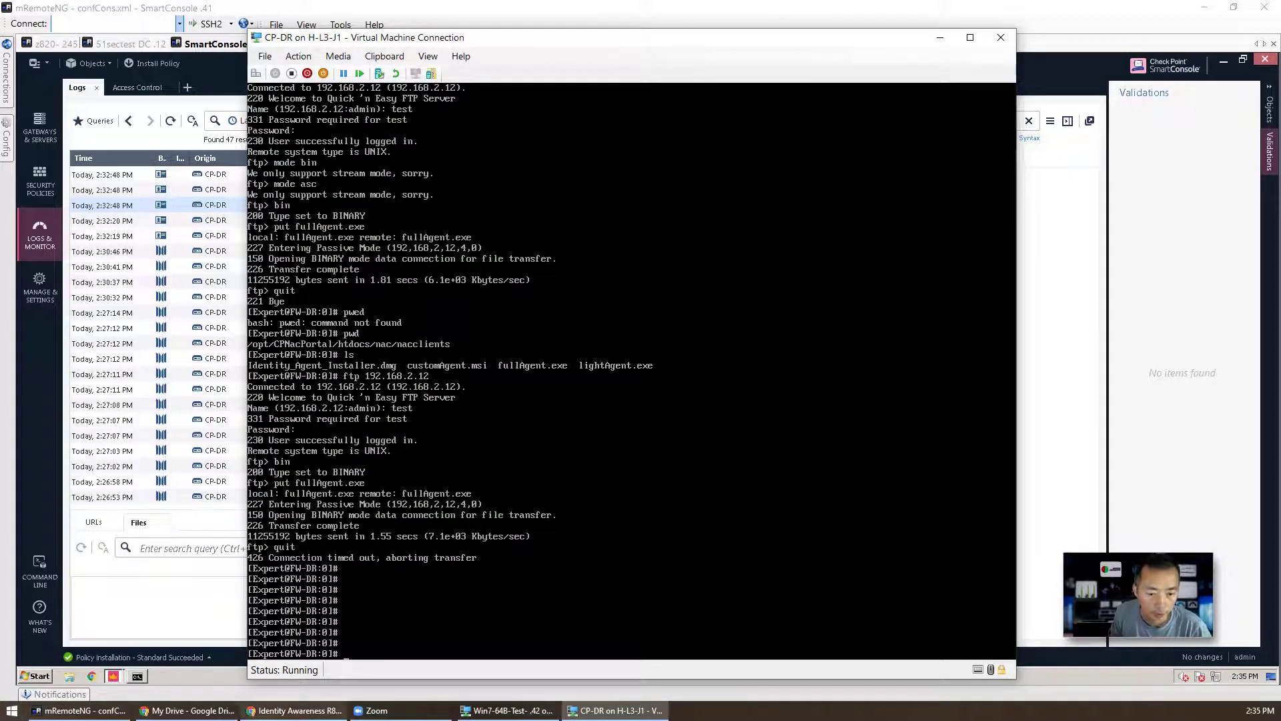
# Step: Disconnect the Identity Agent from the gateway, confirming with Yes
pyautogui.click(507, 711)
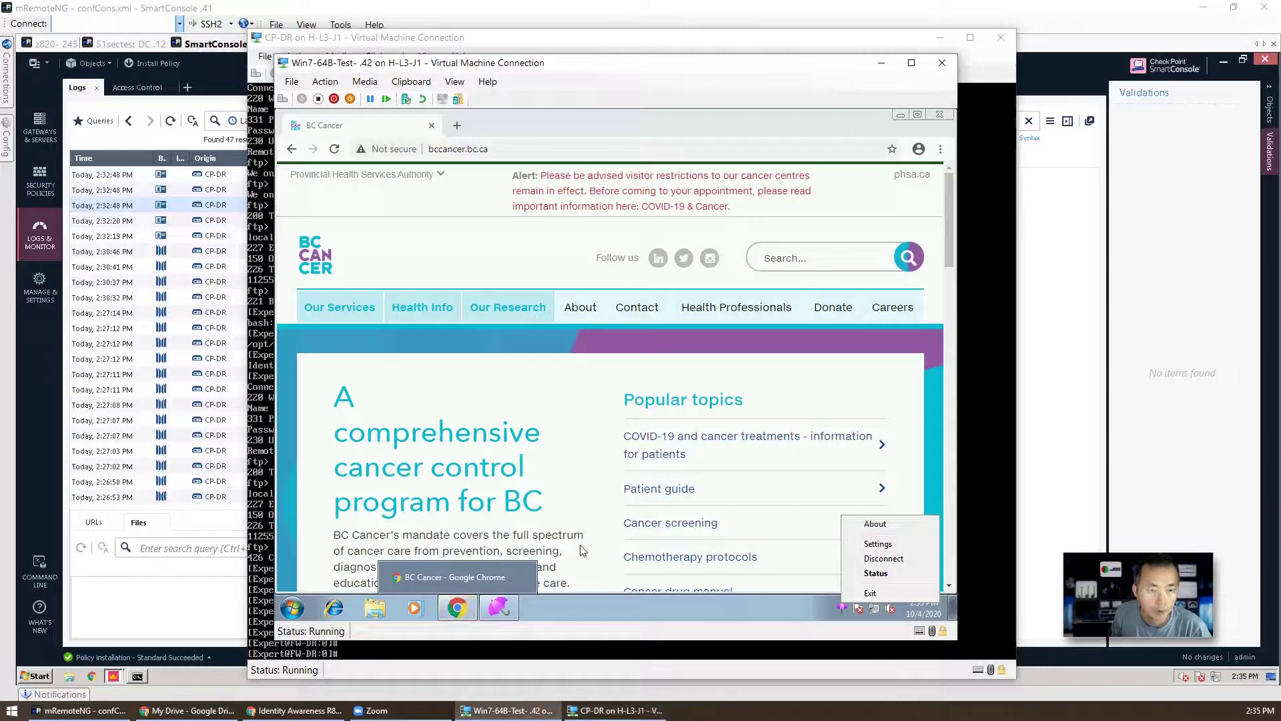
pyautogui.click(893, 560)
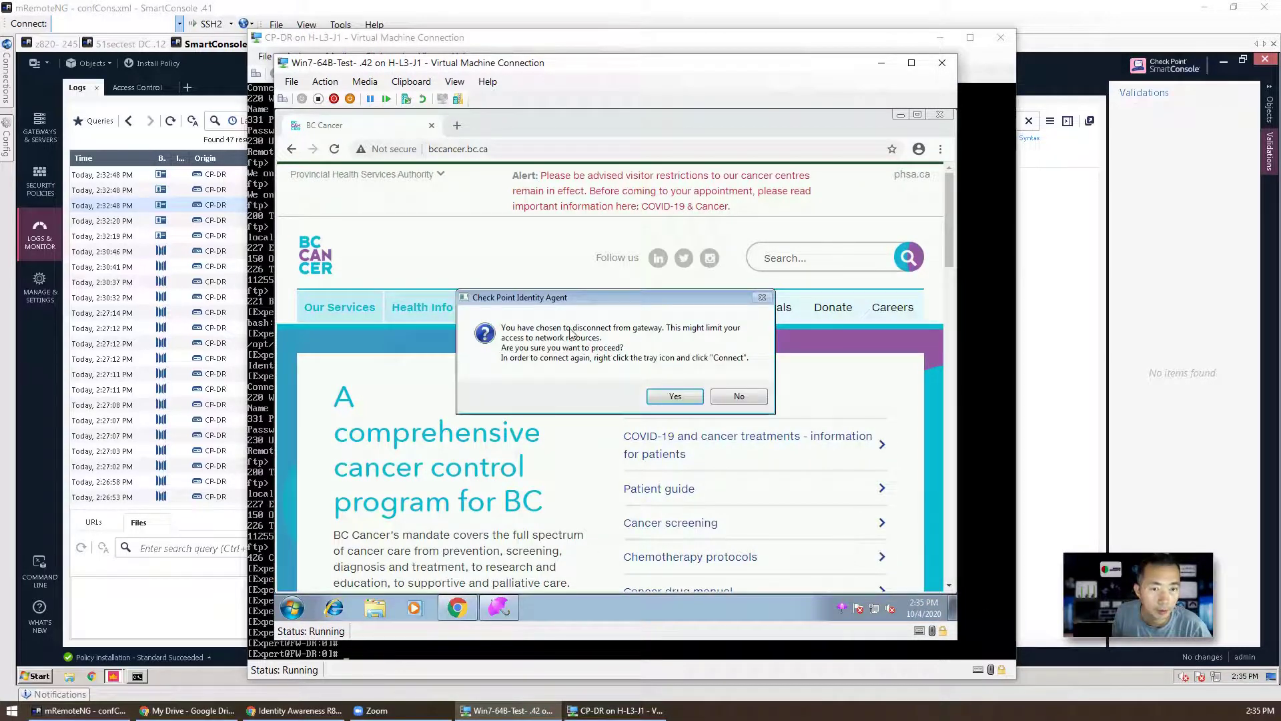
pyautogui.click(675, 396)
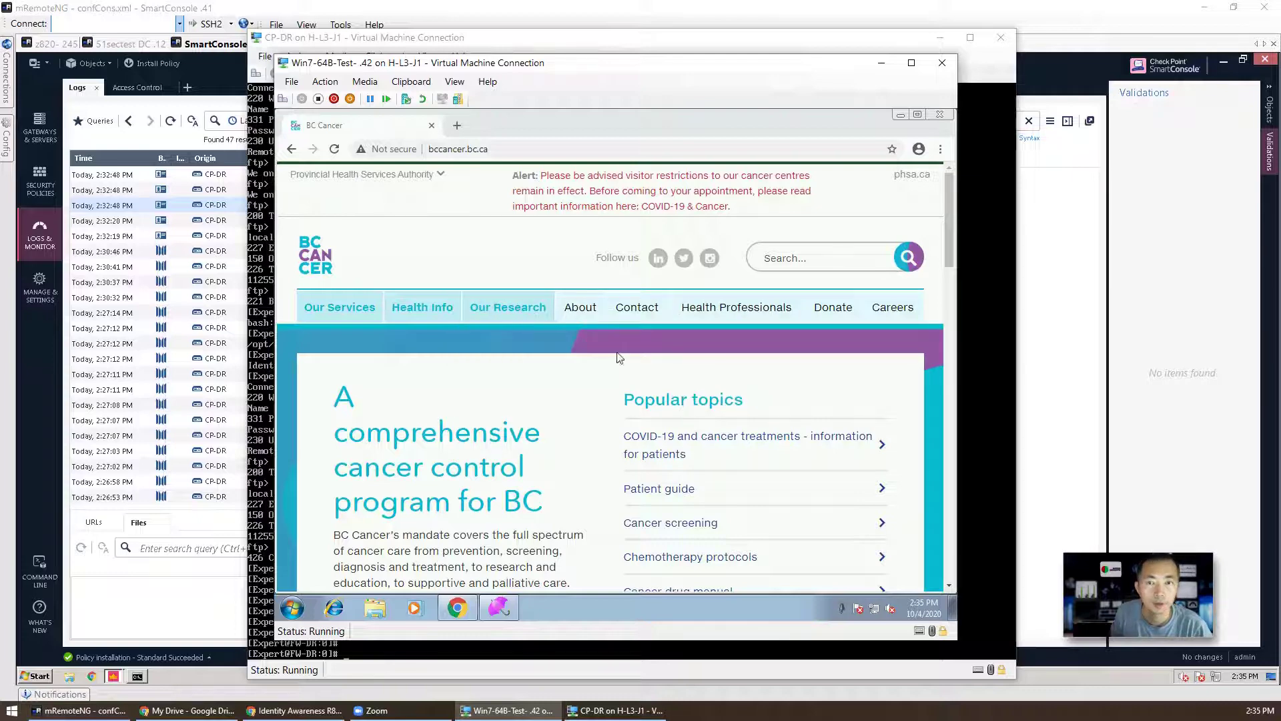
# Step: Refresh the Identity Awareness logs to show the new User Logout entry, 49 entries total
pyautogui.click(310, 5)
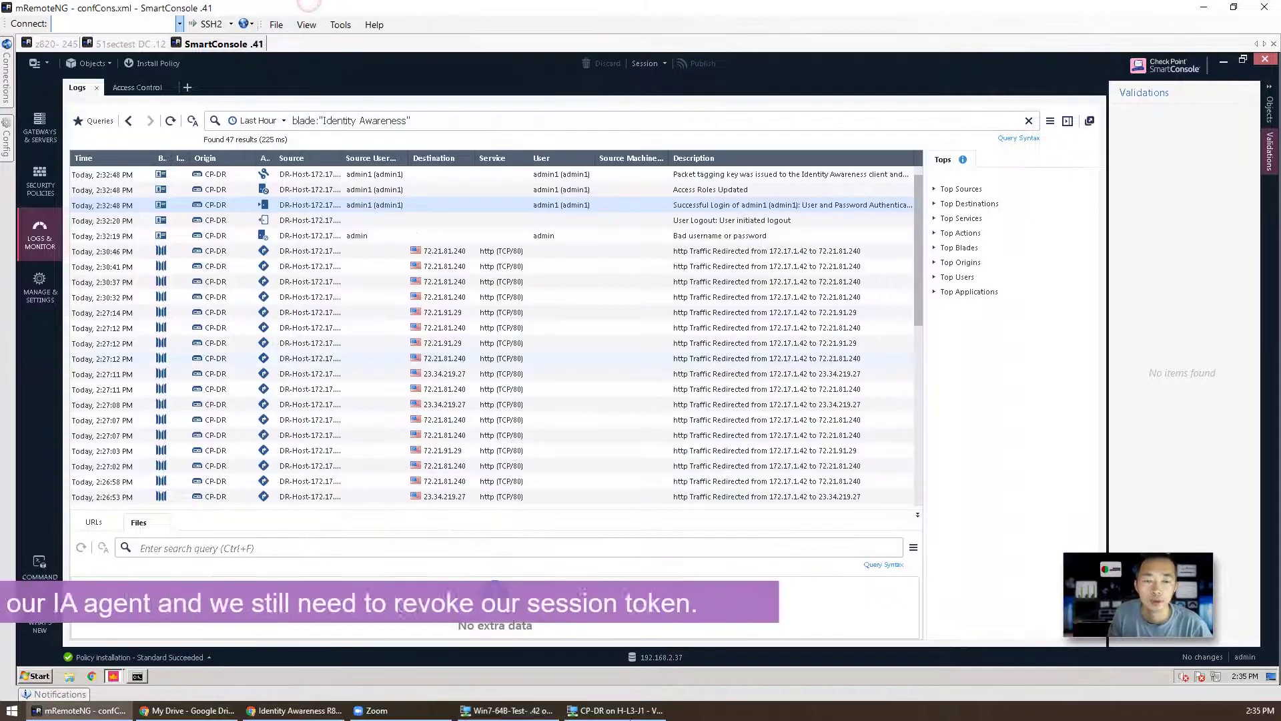
pyautogui.moveTo(637, 711)
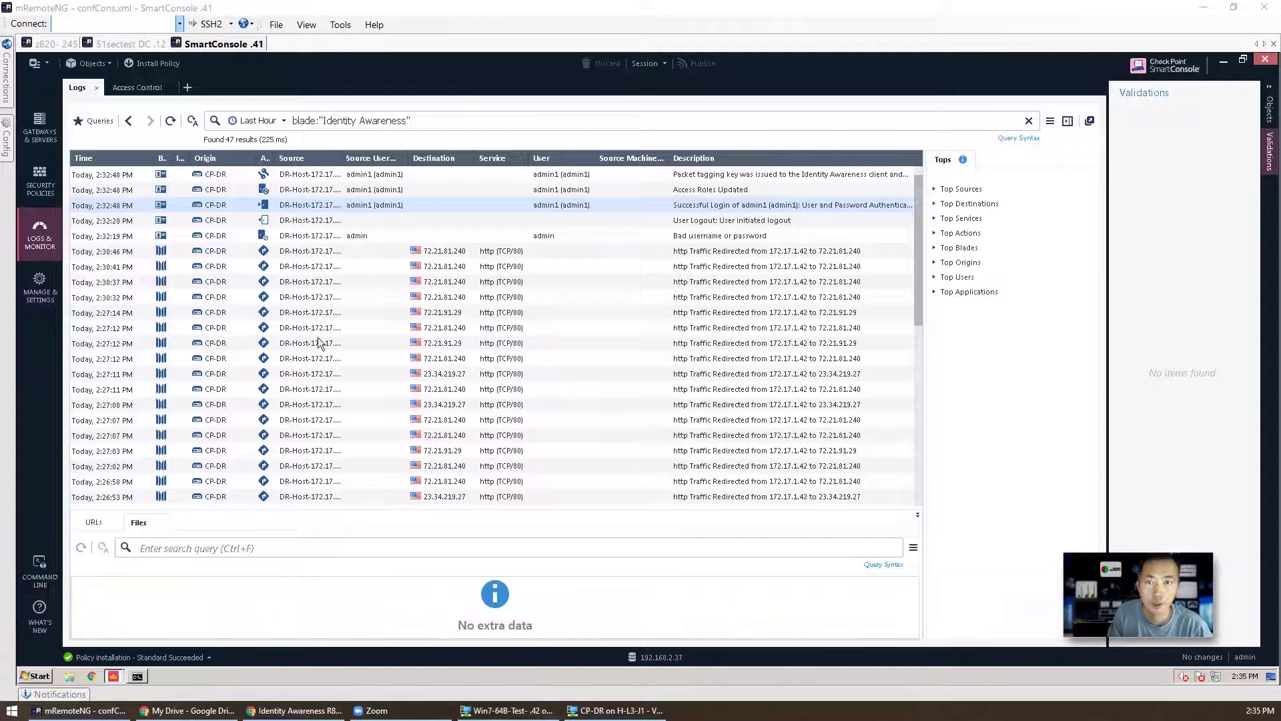
pyautogui.click(166, 112)
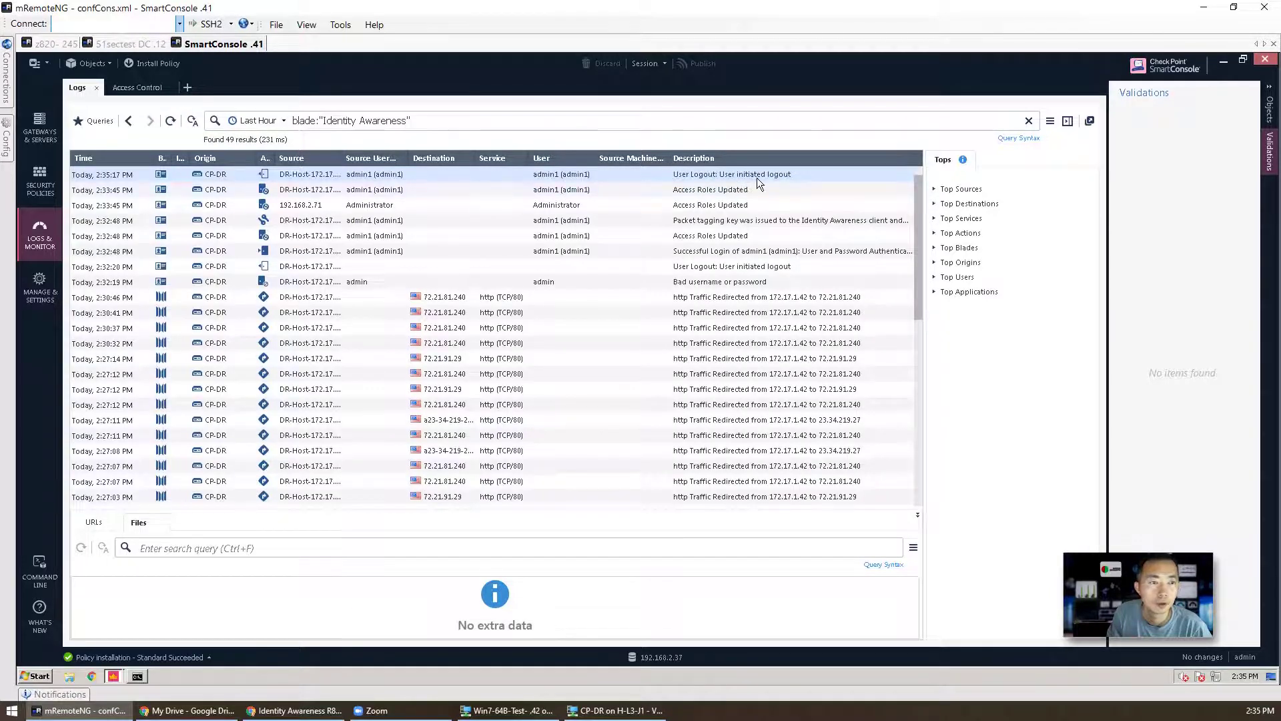
pyautogui.click(762, 174)
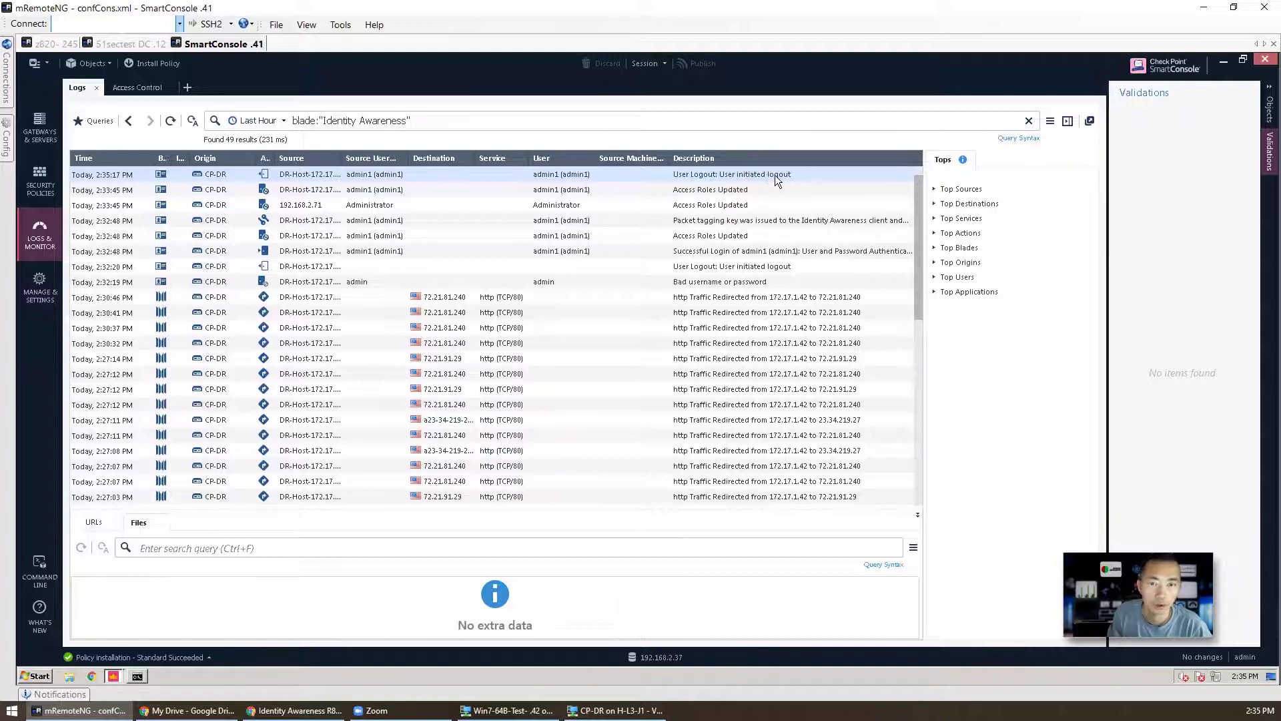
pyautogui.click(657, 711)
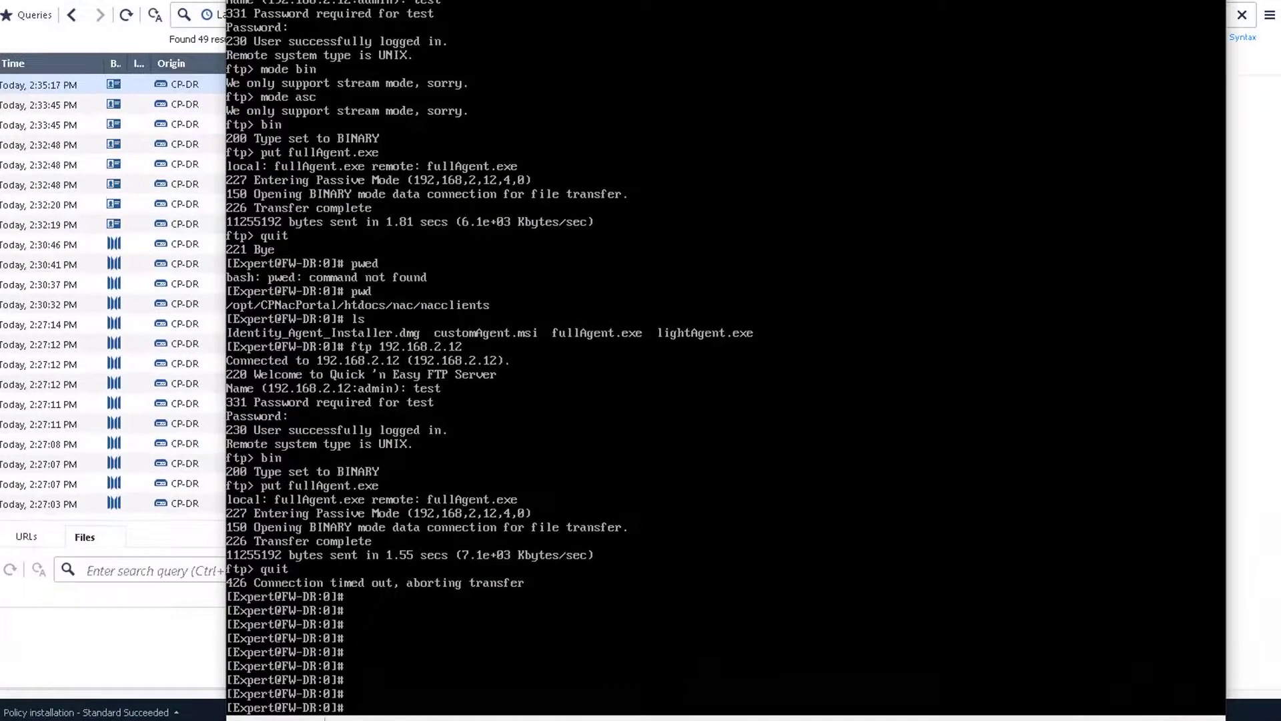
# Step: Run 'pdp monitor all | more' and page through, showing test1-pc at 192.168.2.242
pyautogui.write('pdp monitor all | more')
pyautogui.press('Return')
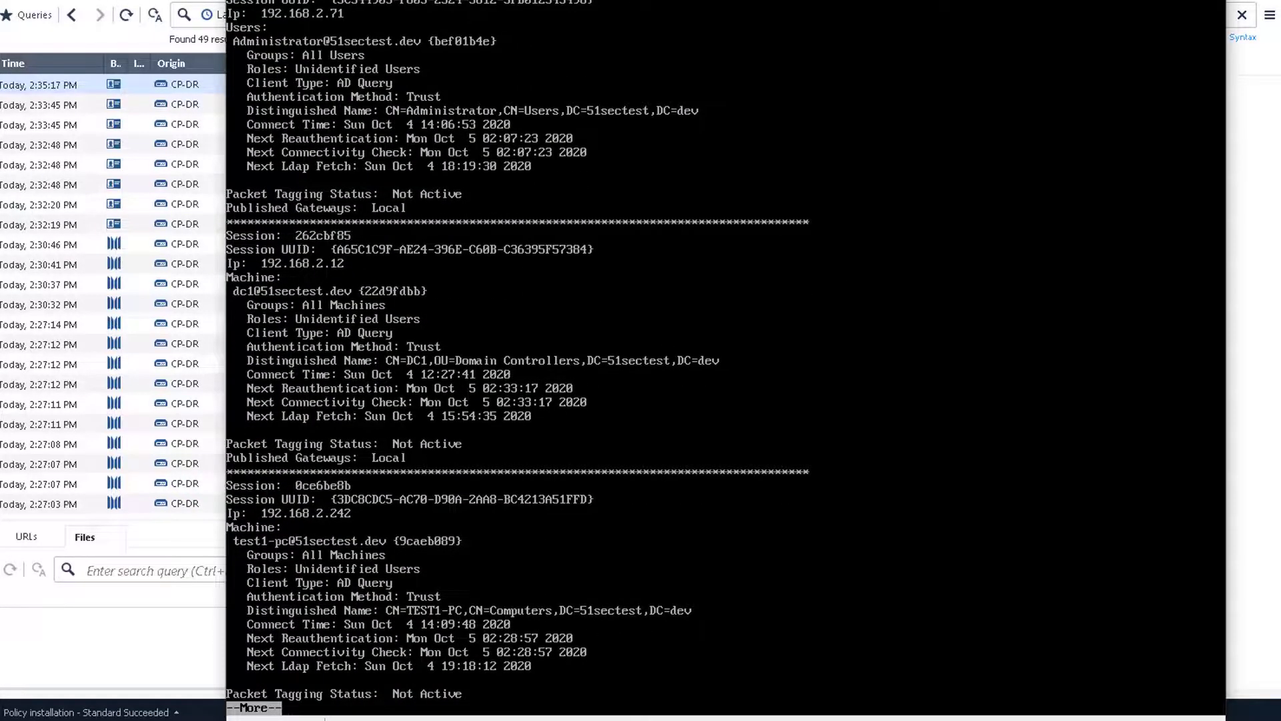
pyautogui.press('space')
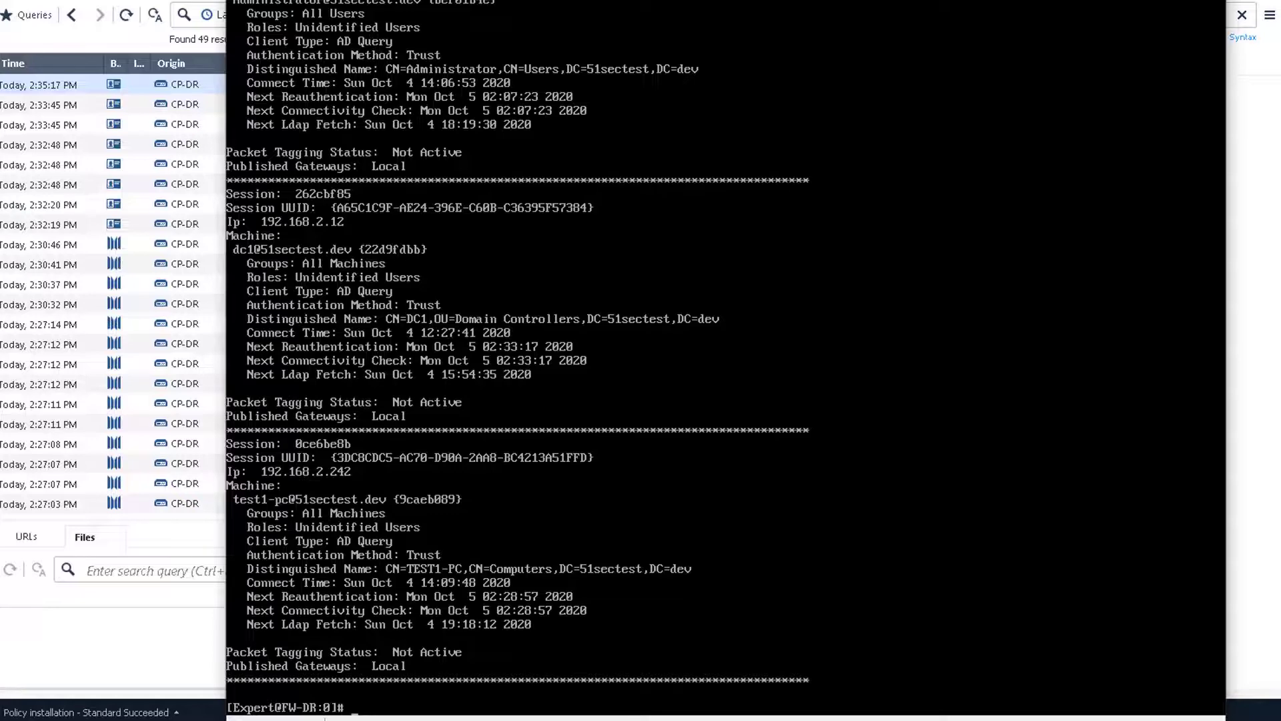
# Step: Test access to the Health Info page in the VM's browser, then close Chrome
pyautogui.hotkey('alt', 'Tab')
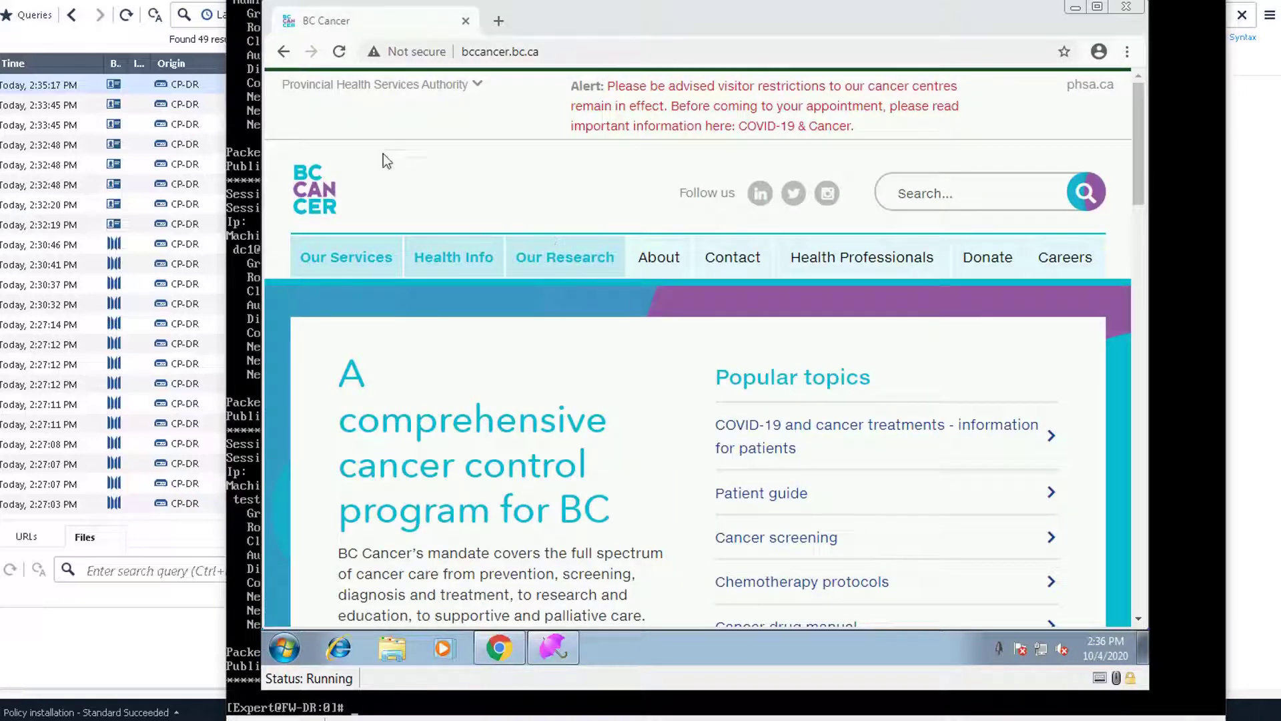
pyautogui.click(451, 257)
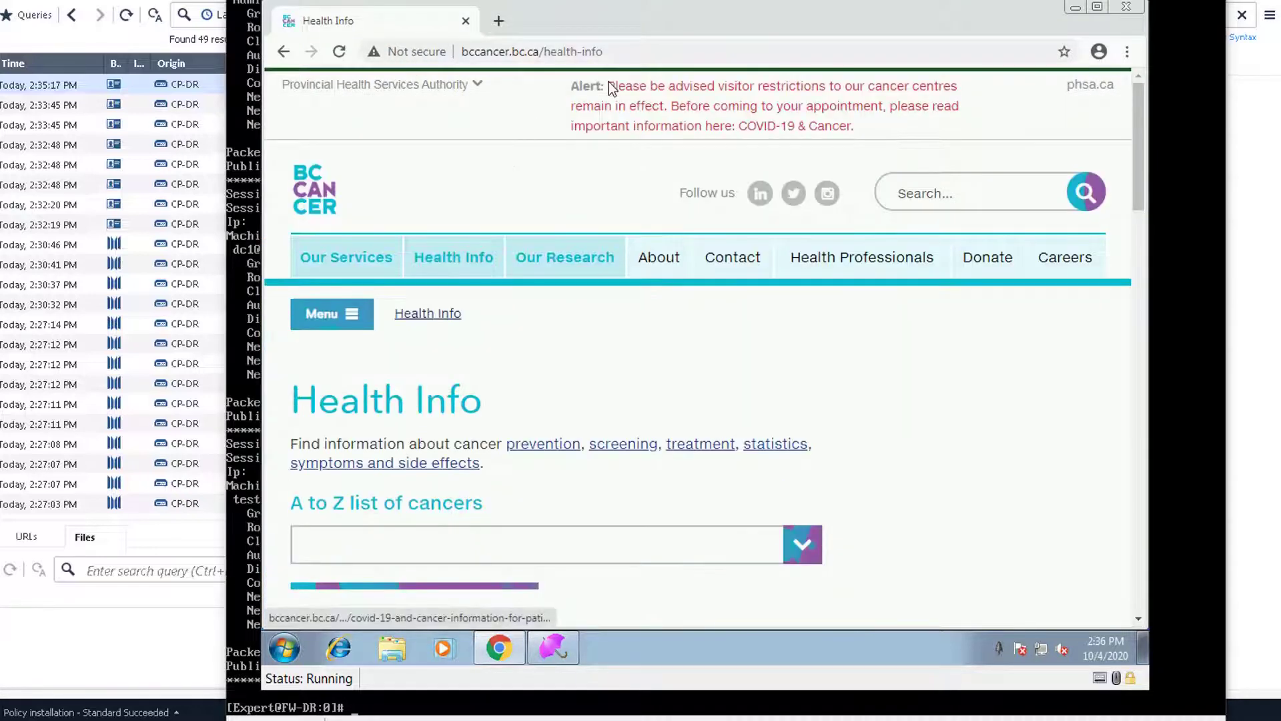
pyautogui.click(465, 21)
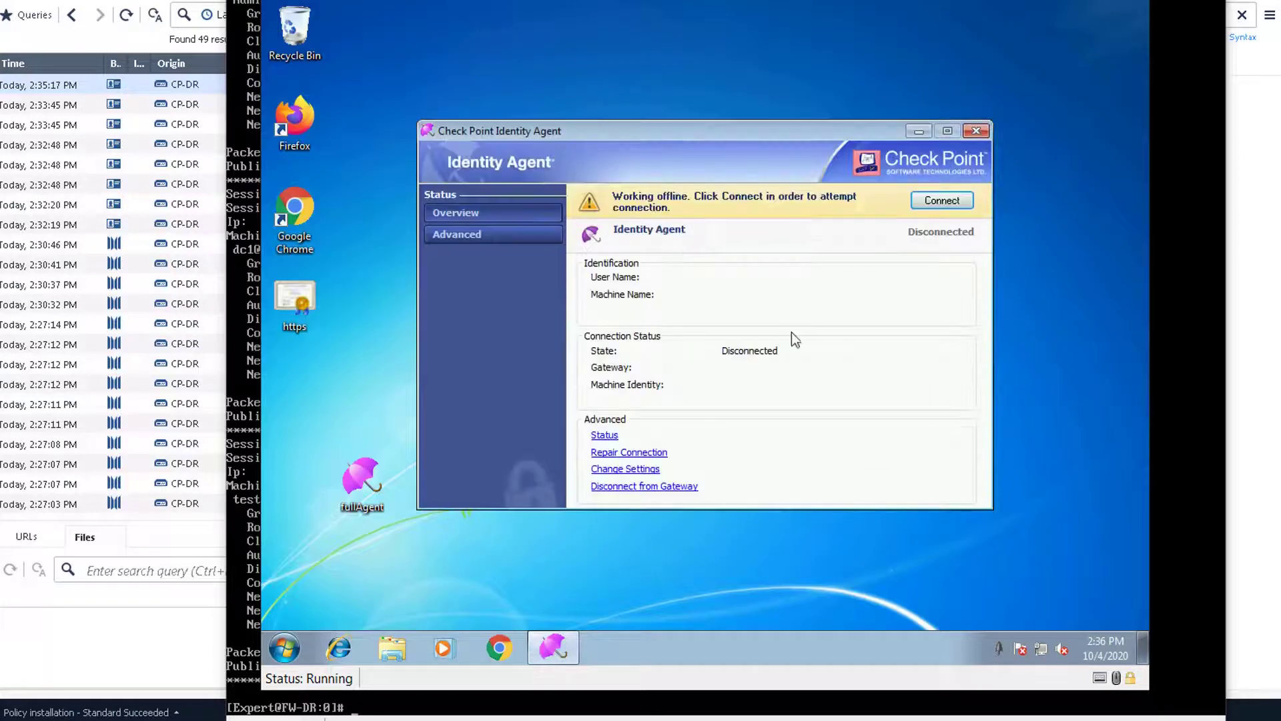
pyautogui.hotkey('alt', 'Tab')
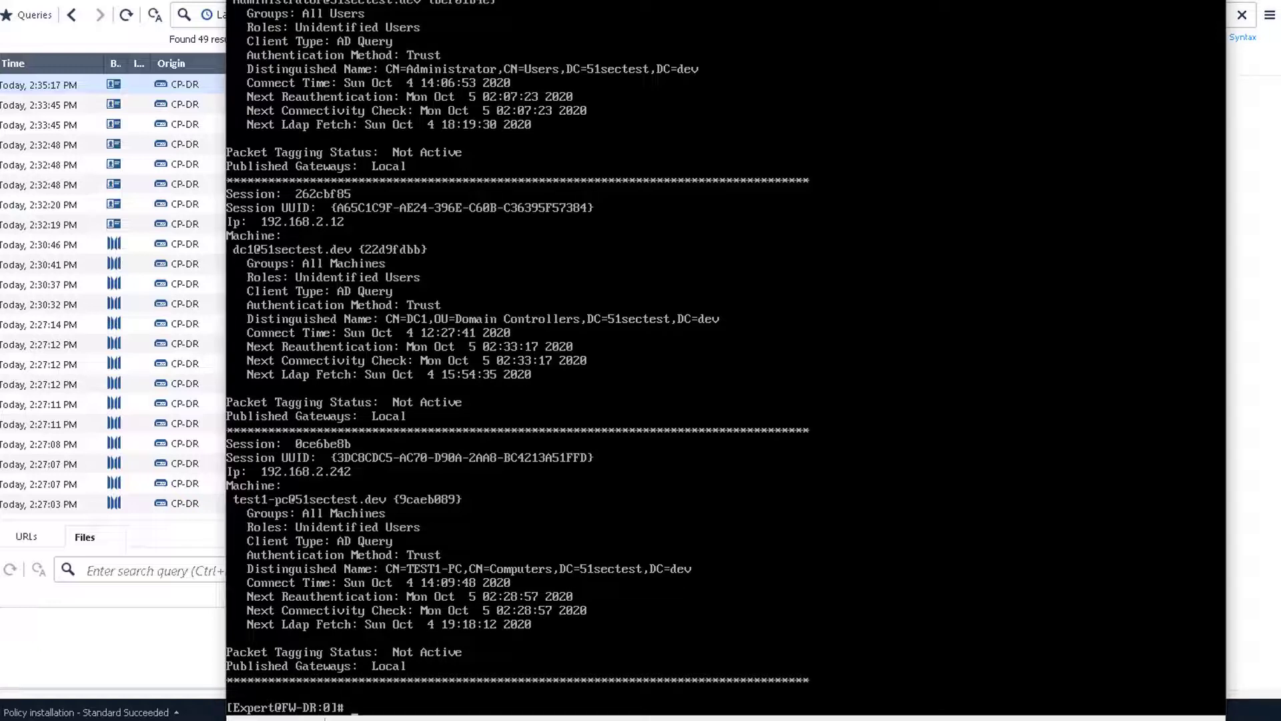
# Step: Revoke 192.168.2.242 with 'pdp control revoke_ip', relist sessions, and refresh the logs
pyautogui.write('p control revoke')
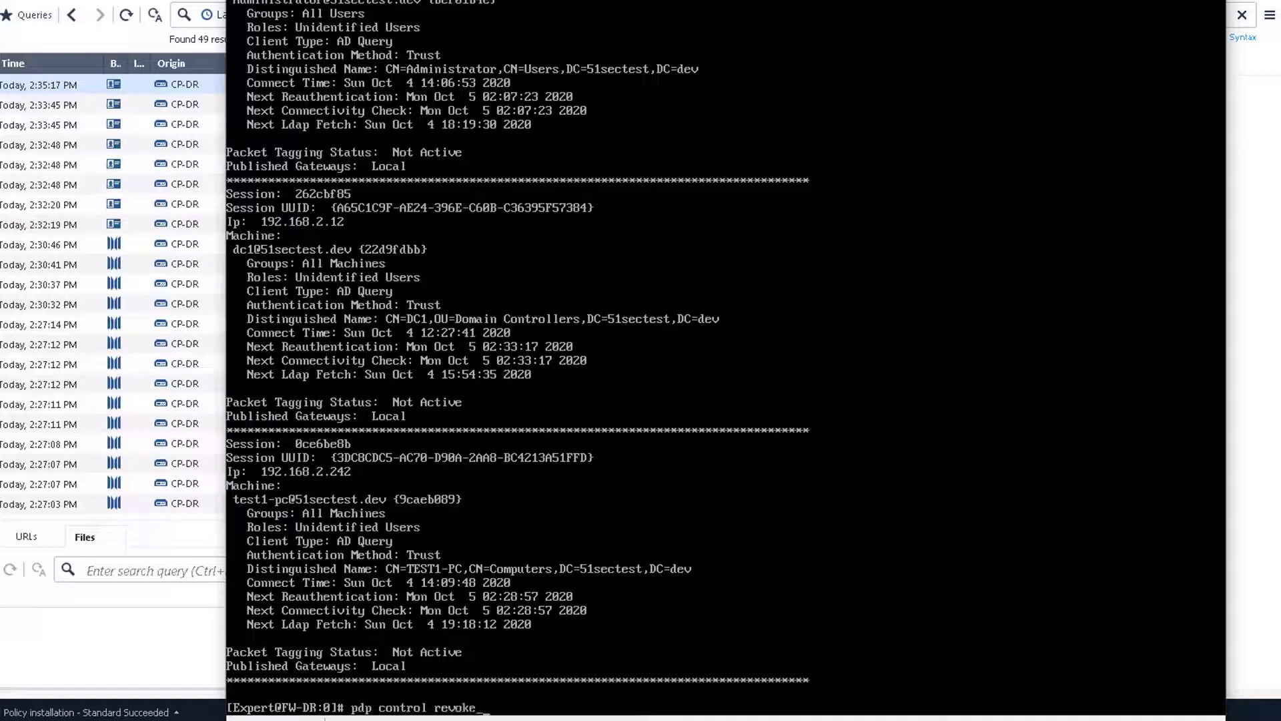
pyautogui.write('_ip 192.168.2.242')
pyautogui.press('Return')
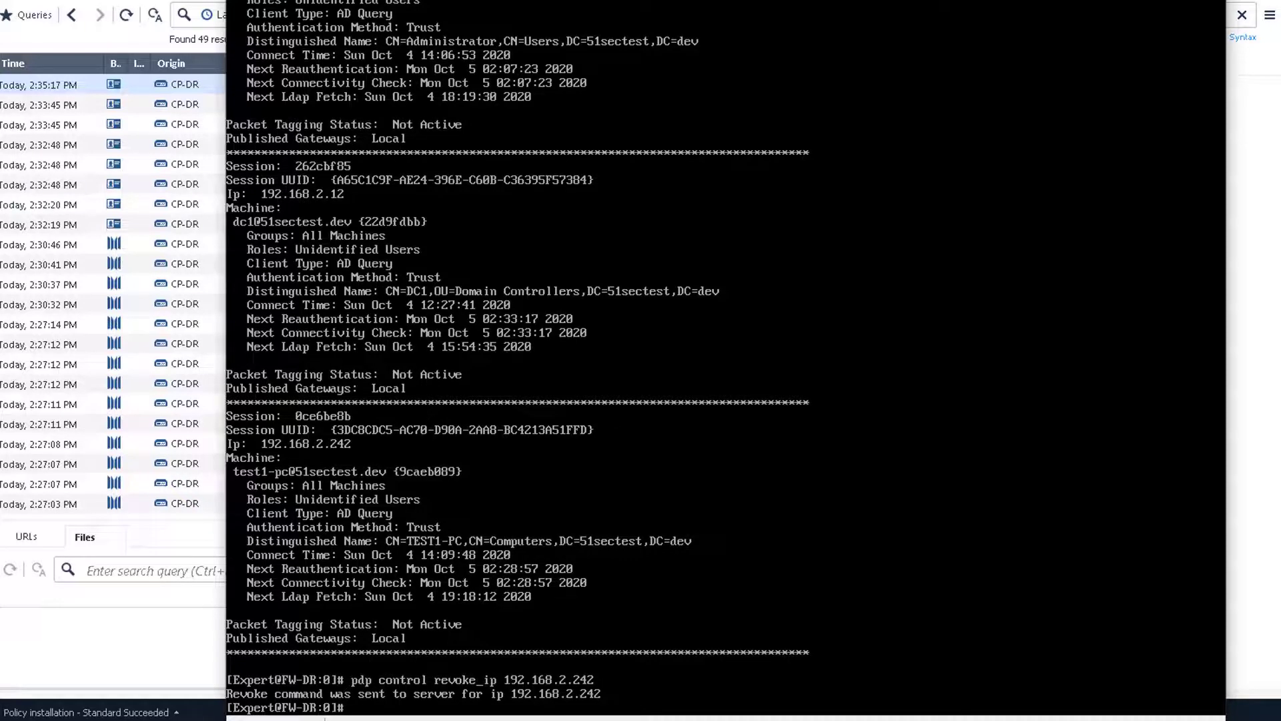
pyautogui.press('Up')
pyautogui.press('Up')
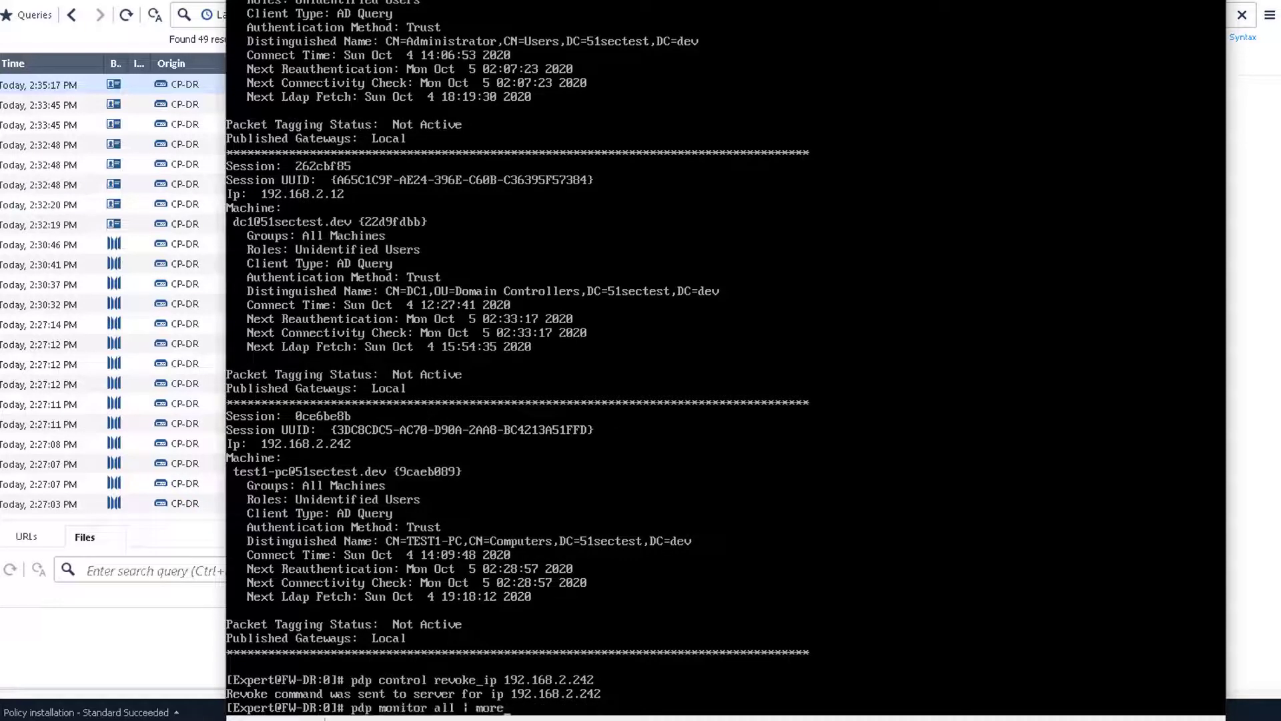
pyautogui.press('Return')
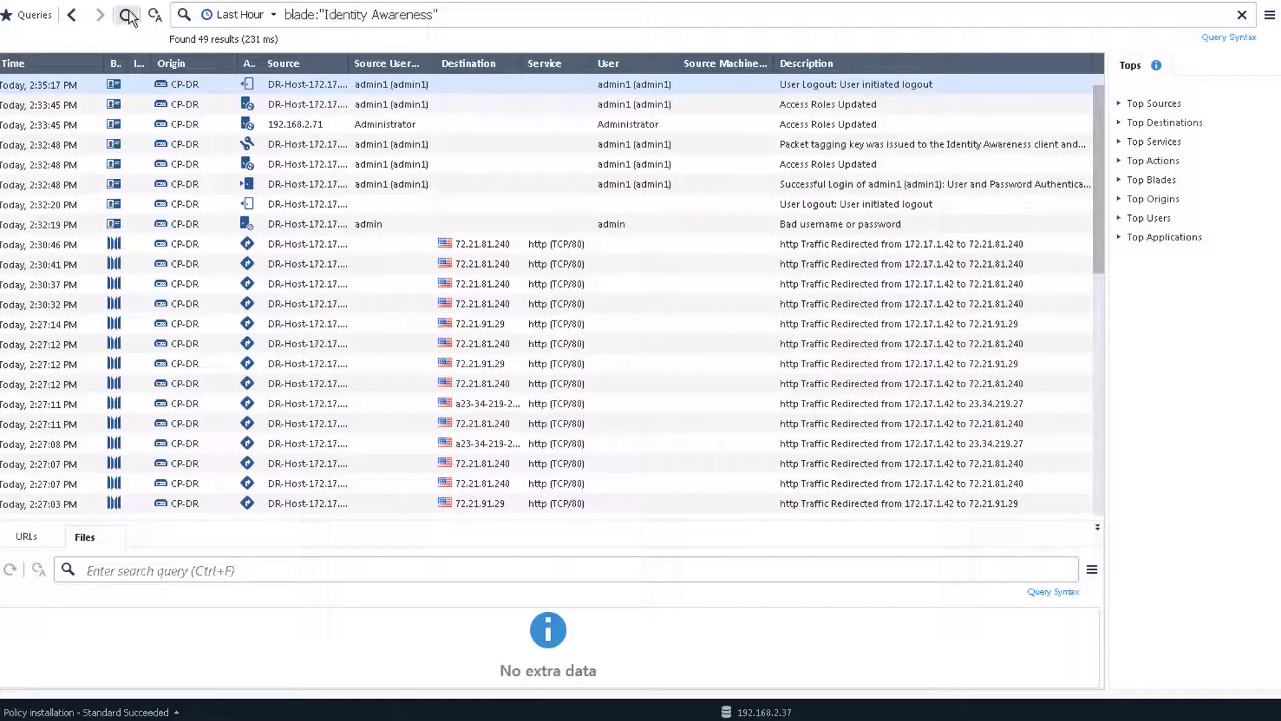
pyautogui.click(126, 14)
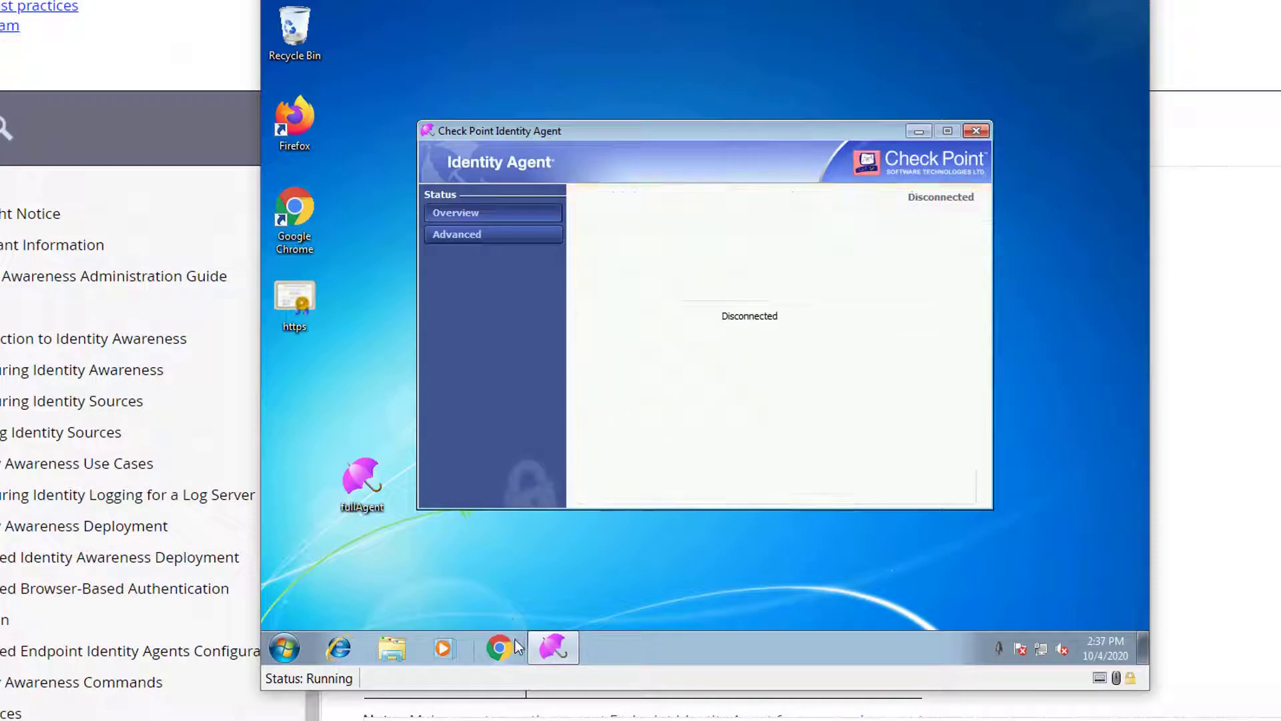
# Step: Open Chrome and load a site from history to trigger the captive portal
pyautogui.click(512, 646)
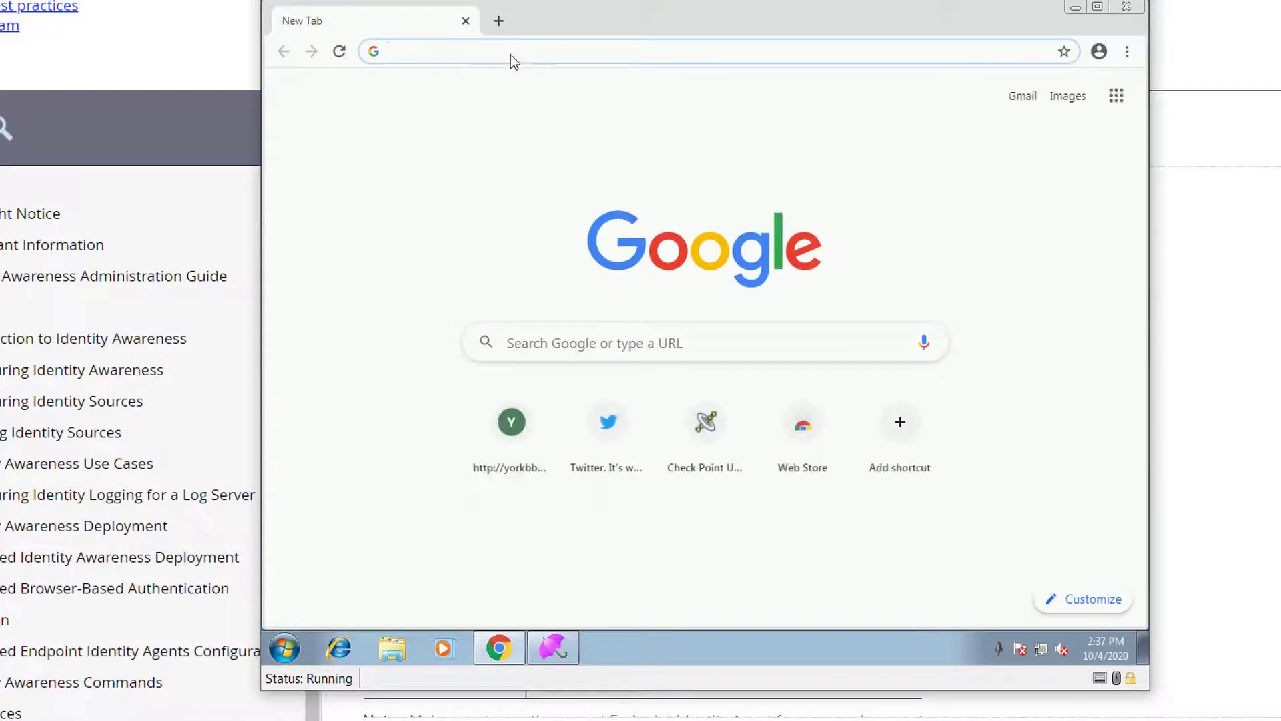
pyautogui.click(511, 56)
pyautogui.press('Down')
pyautogui.press('Return')
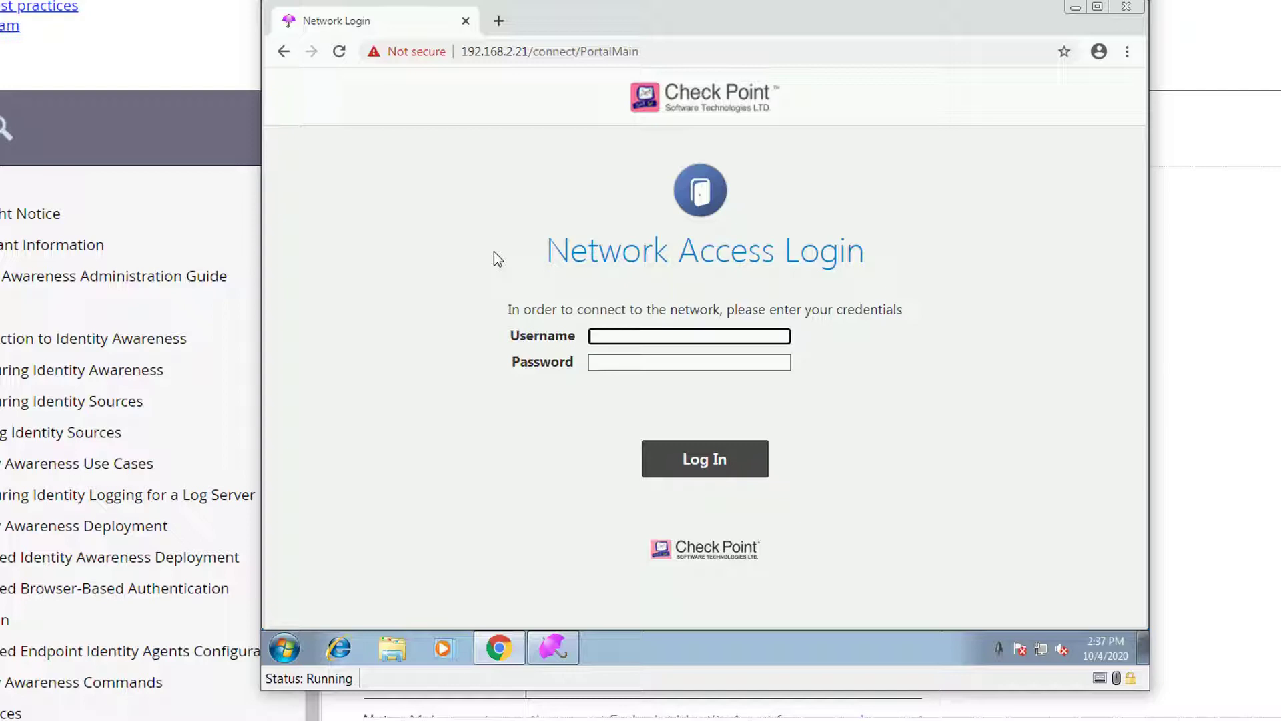
# Step: Log in on the Network Access Login portal with the test user's username and password
pyautogui.click(537, 211)
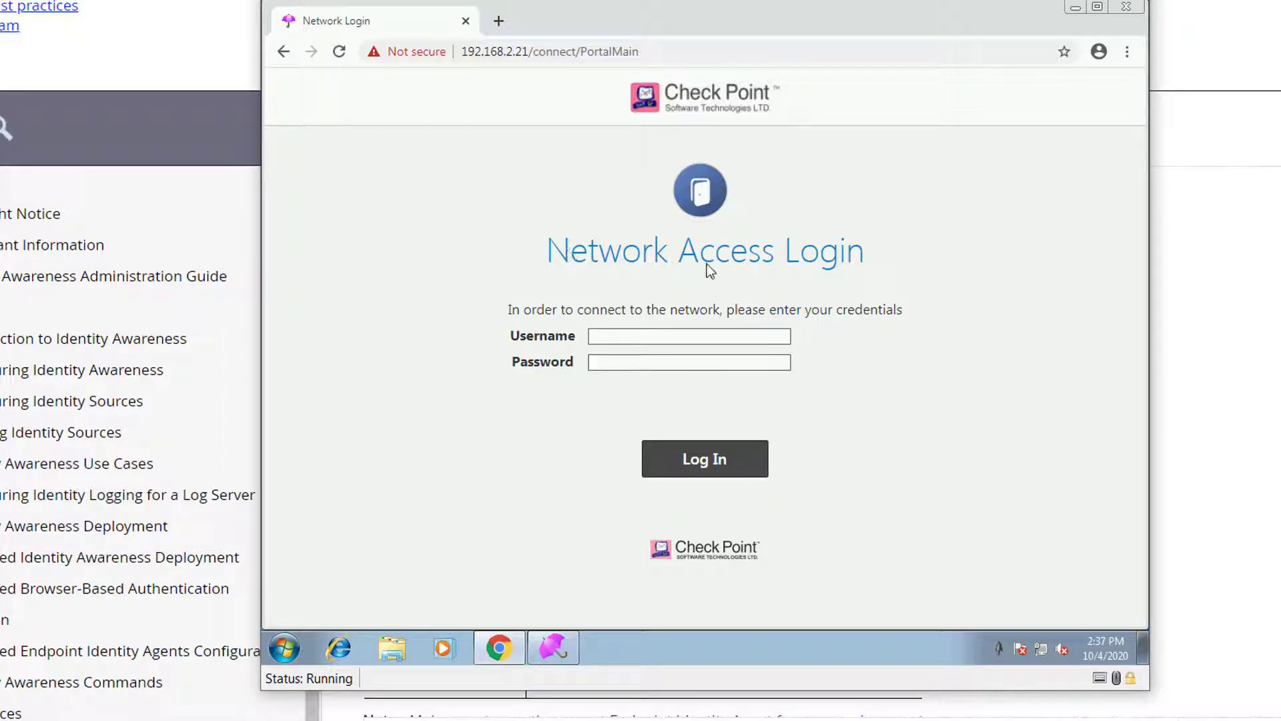
pyautogui.moveTo(707, 266); pyautogui.dragTo(777, 266)
pyautogui.click(722, 333)
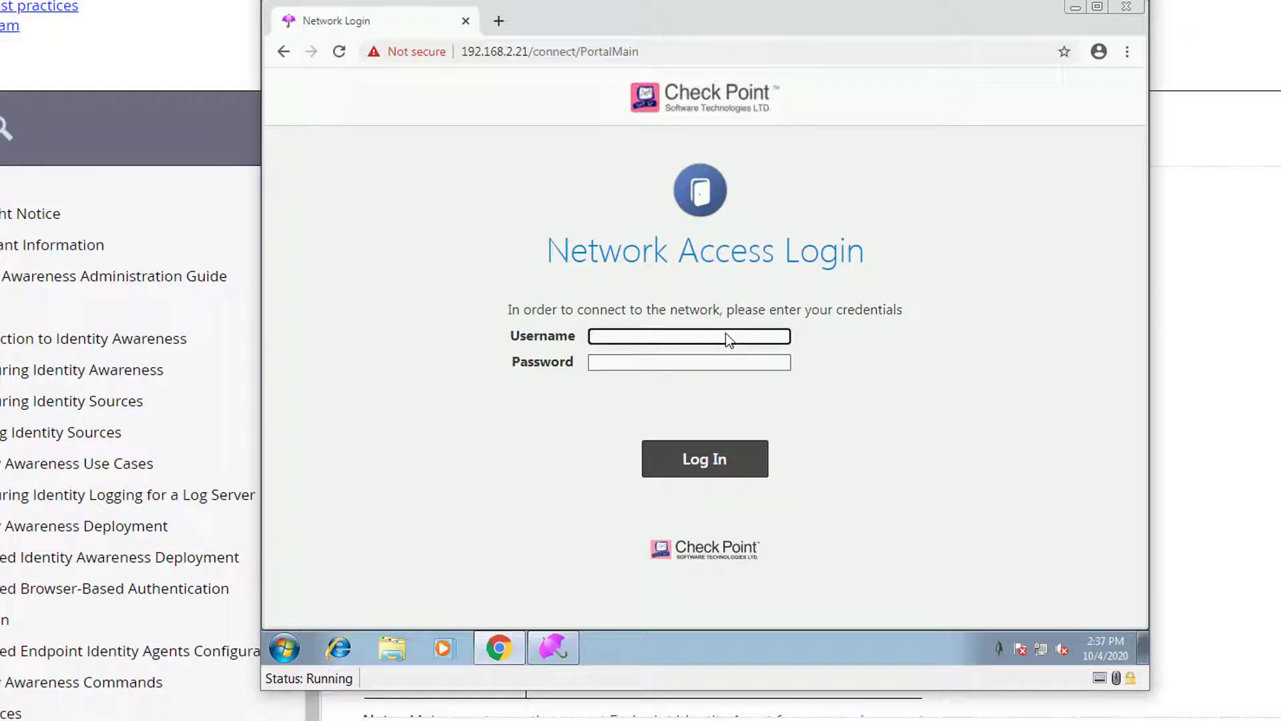
pyautogui.write('admin1')
pyautogui.press('Tab')
pyautogui.write('*******')
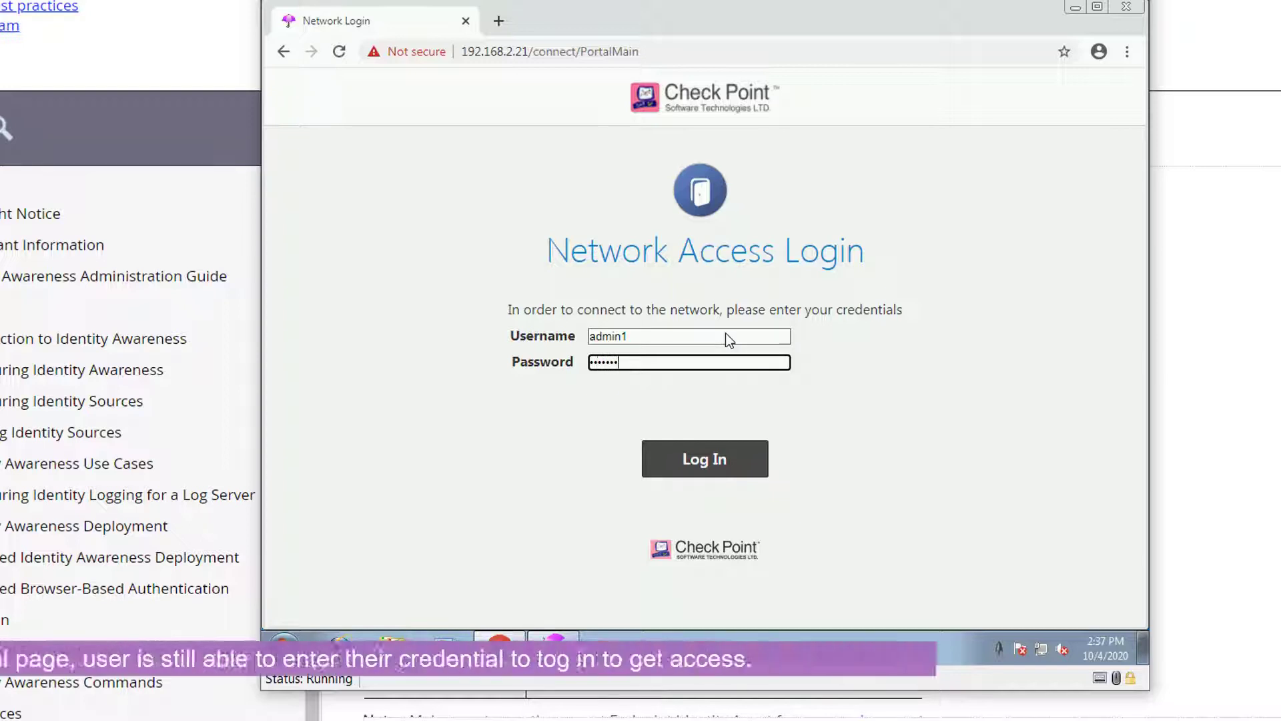
pyautogui.press('Return')
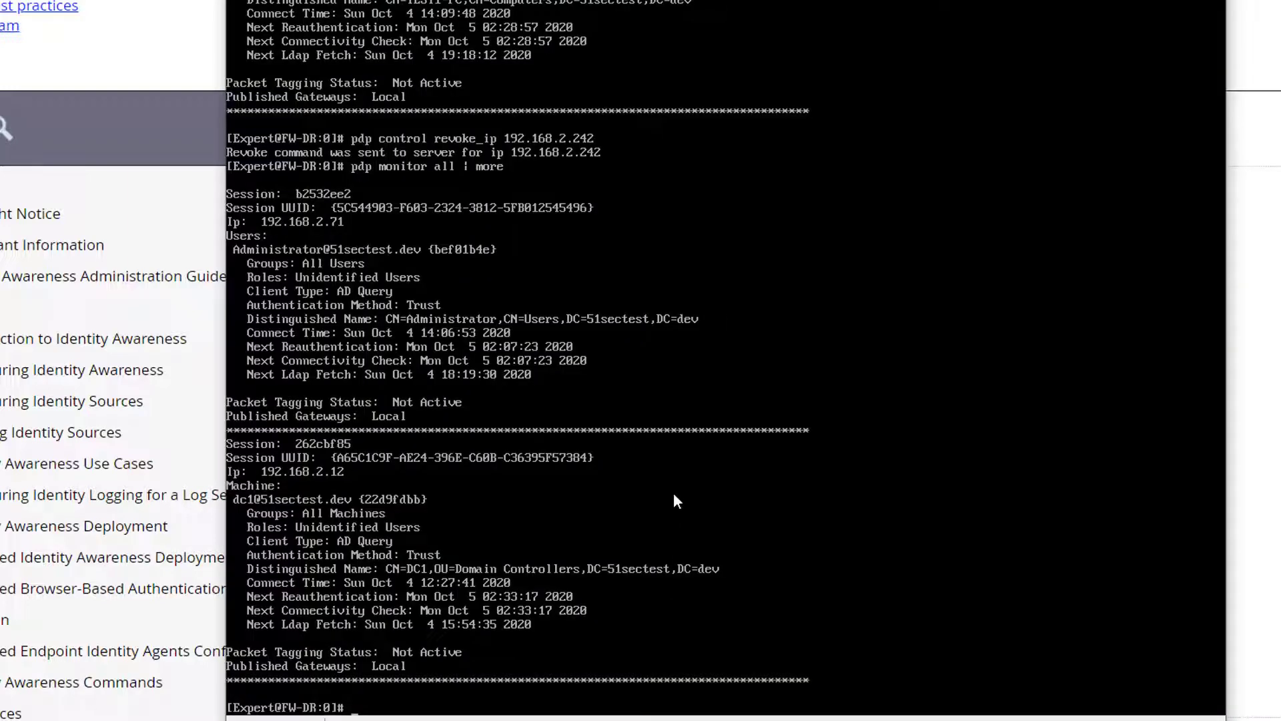
# Step: Rerun 'pdp monitor all | more' and page to the portal session for 172.17.1.42
pyautogui.press('Up')
pyautogui.press('Return')
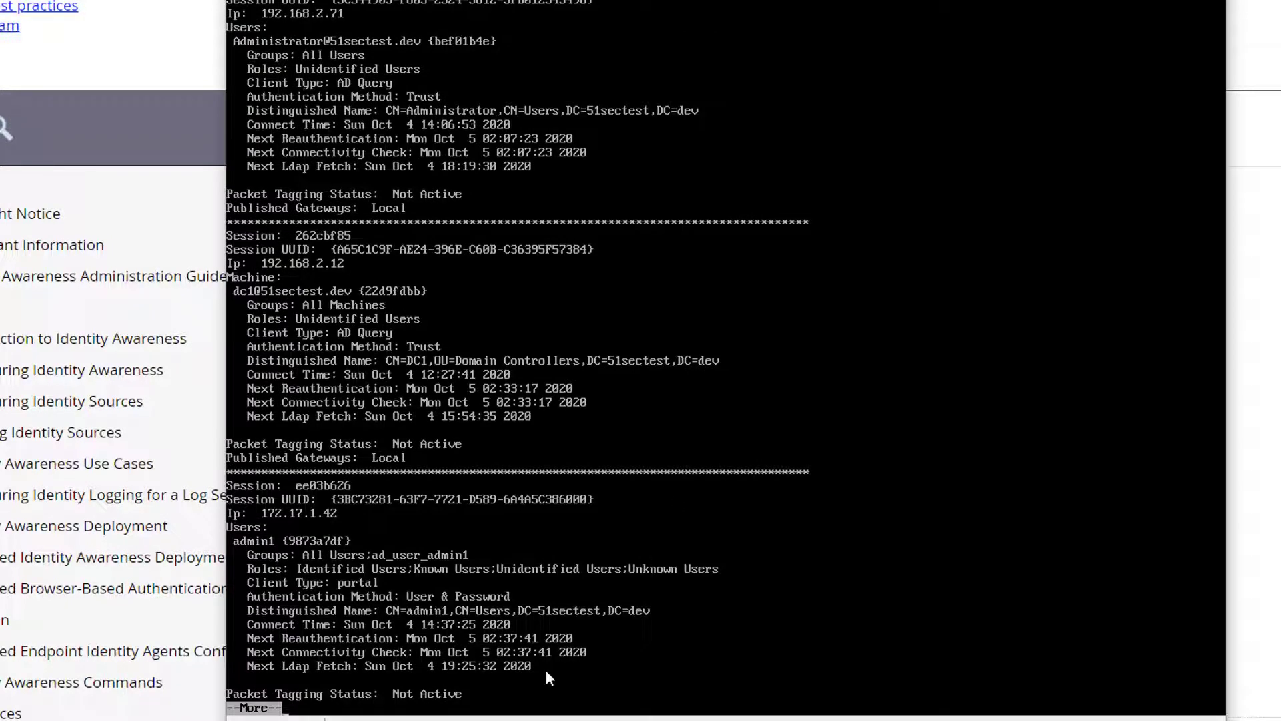
pyautogui.press('space')
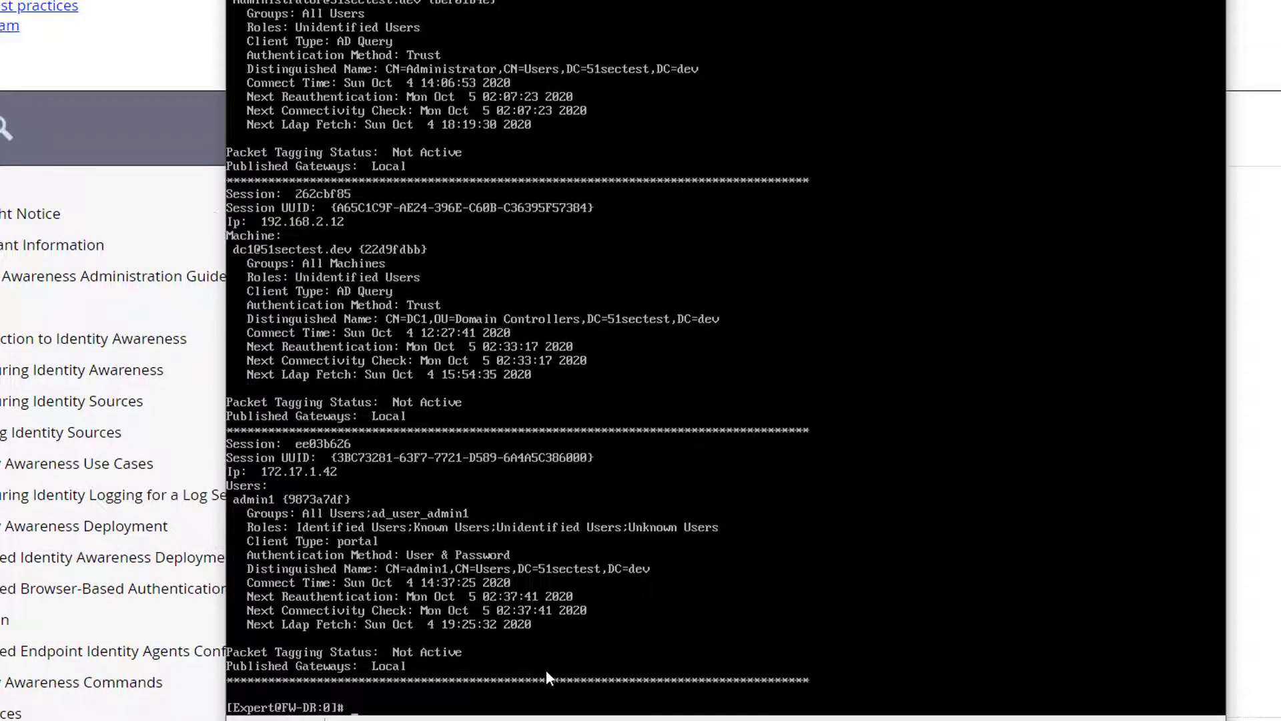